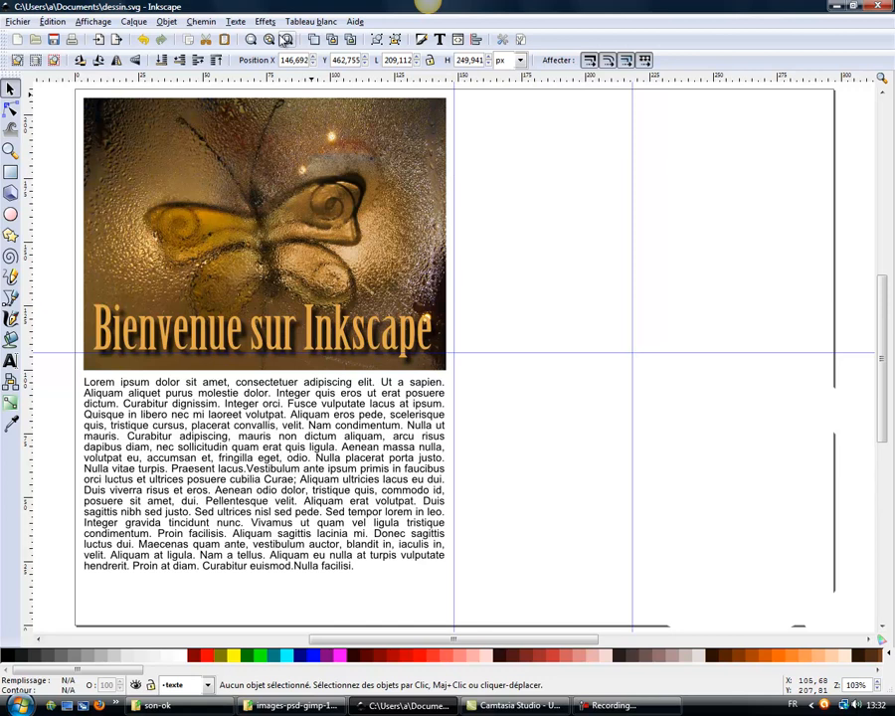
- Look through the basic Inkscape tutorial document from the built-in help and close it
{"action": "left_click", "coordinate": [354, 22]}
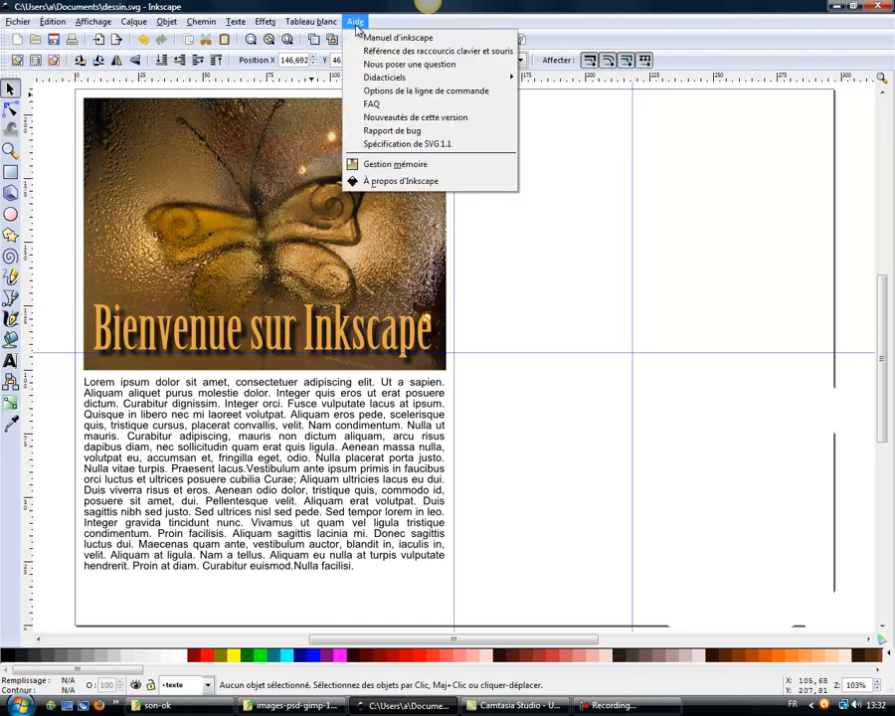
{"action": "mouse_move", "coordinate": [428, 77]}
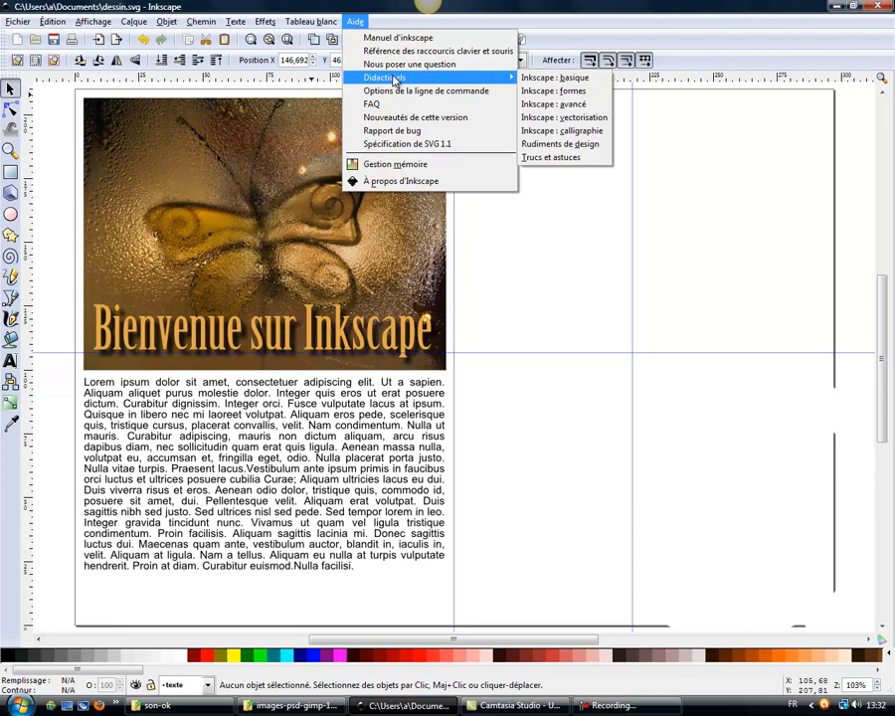
{"action": "left_click", "coordinate": [574, 83]}
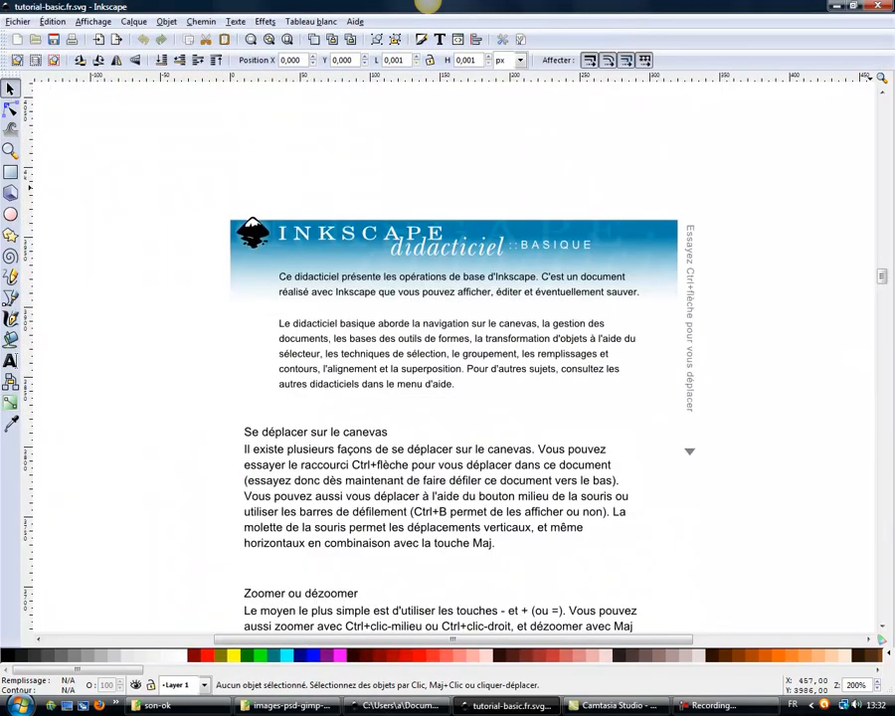
{"action": "left_click_drag", "start_coordinate": [881, 276], "coordinate": [891, 456]}
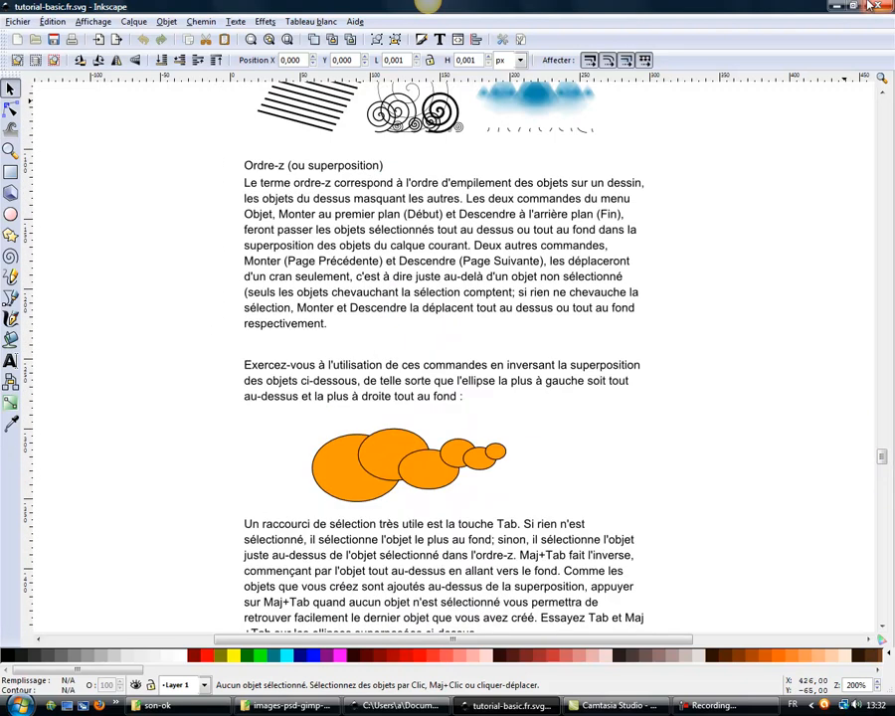
{"action": "left_click", "coordinate": [877, 7]}
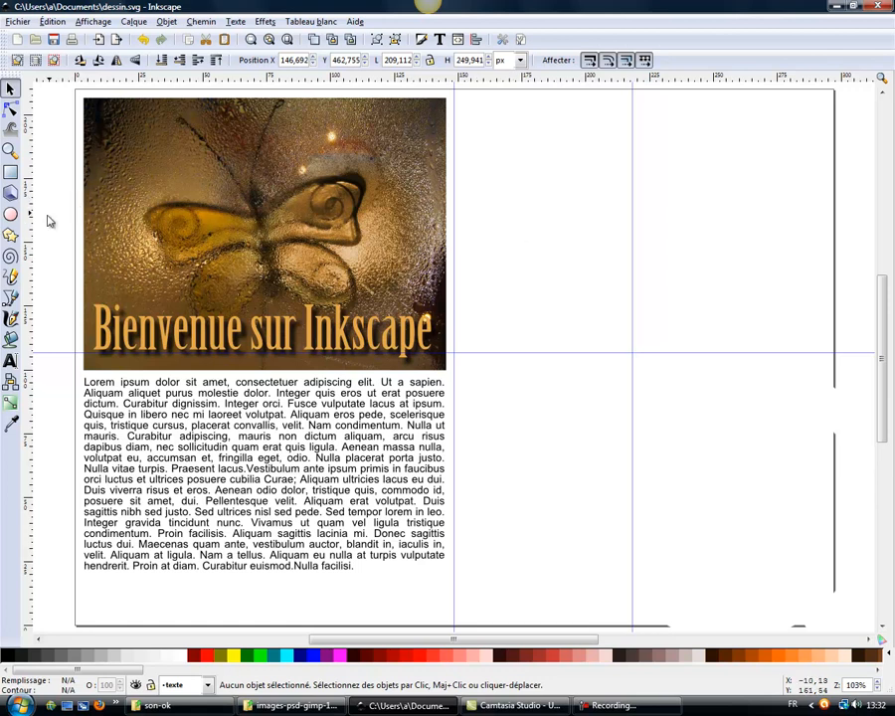
- Draw an orange circle on the empty half of the page and a red five-pointed star about 318 × 325 px below it, spoke ratio 0.372
{"action": "left_click", "coordinate": [11, 215]}
{"action": "left_click_drag", "start_coordinate": [584, 184], "coordinate": [678, 281]}
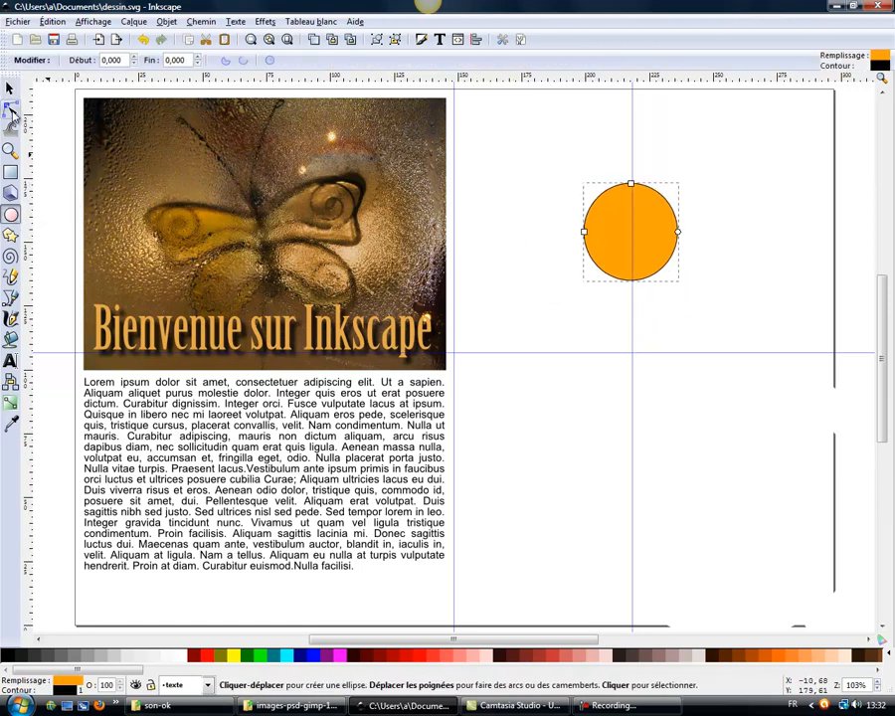
{"action": "left_click", "coordinate": [11, 236]}
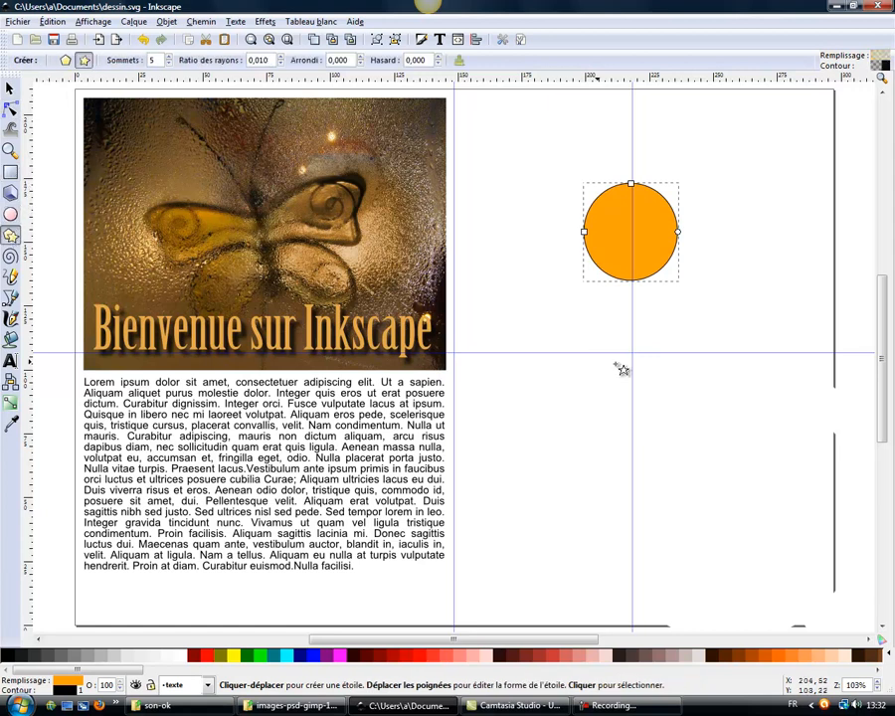
{"action": "left_click_drag", "start_coordinate": [691, 444], "coordinate": [683, 438]}
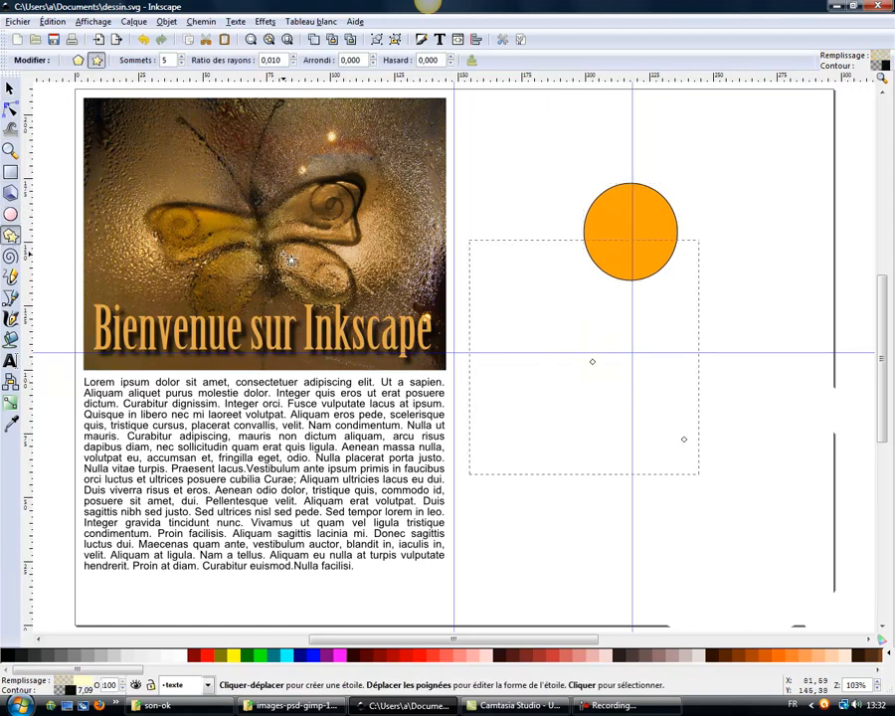
{"action": "left_click", "coordinate": [414, 656]}
{"action": "left_click_drag", "start_coordinate": [592, 363], "coordinate": [603, 408]}
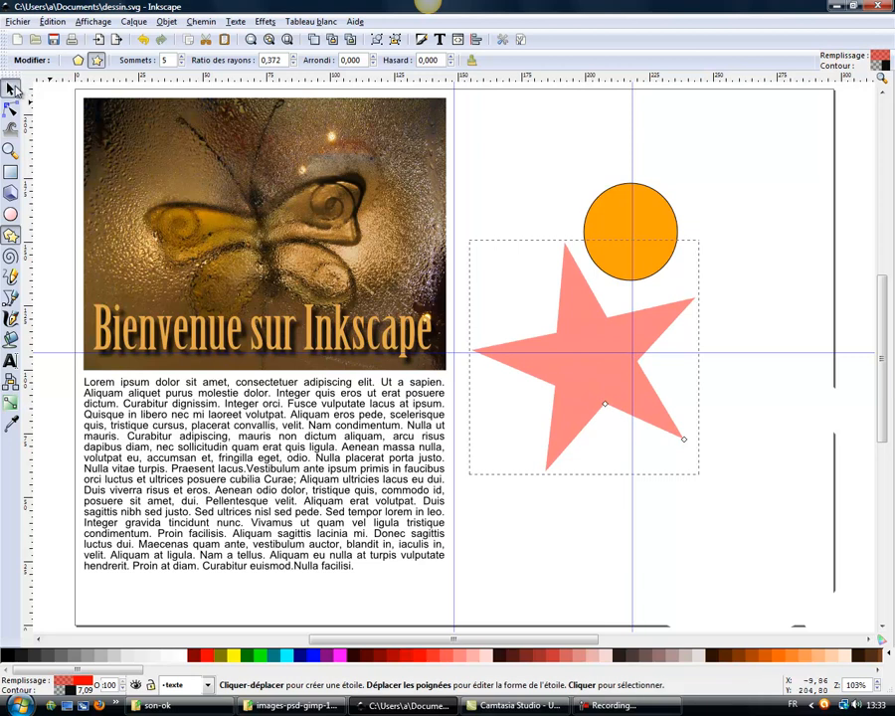
- Shrink the orange circle to about 76 × 75 px and place it over the star's upper tip
{"action": "left_click", "coordinate": [10, 88]}
{"action": "left_click", "coordinate": [547, 191]}
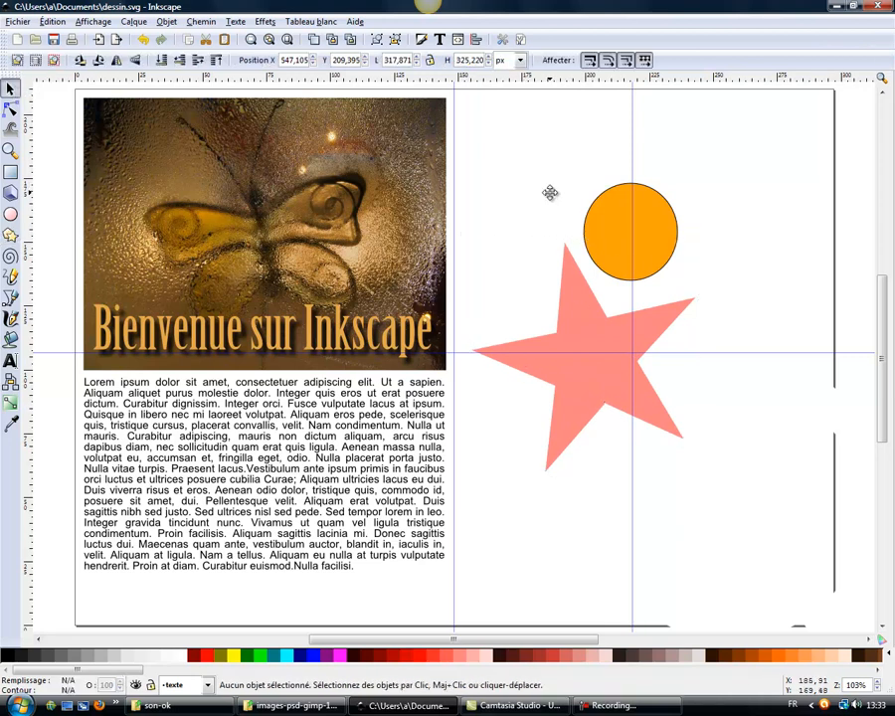
{"action": "left_click", "coordinate": [617, 238]}
{"action": "left_click_drag", "start_coordinate": [682, 179], "coordinate": [563, 257]}
{"action": "left_click", "coordinate": [609, 254]}
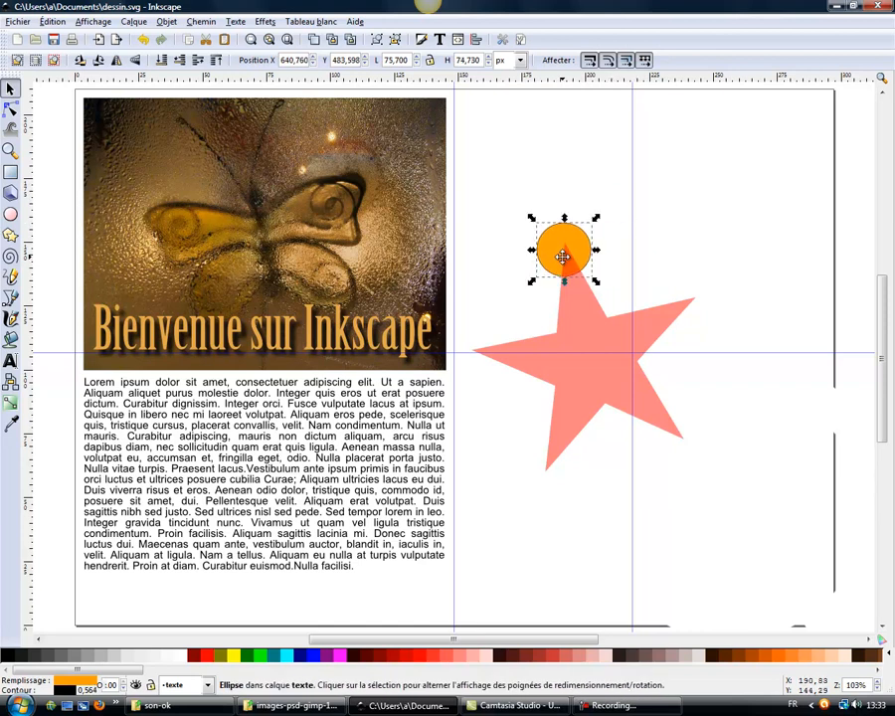
{"action": "left_click", "coordinate": [506, 221]}
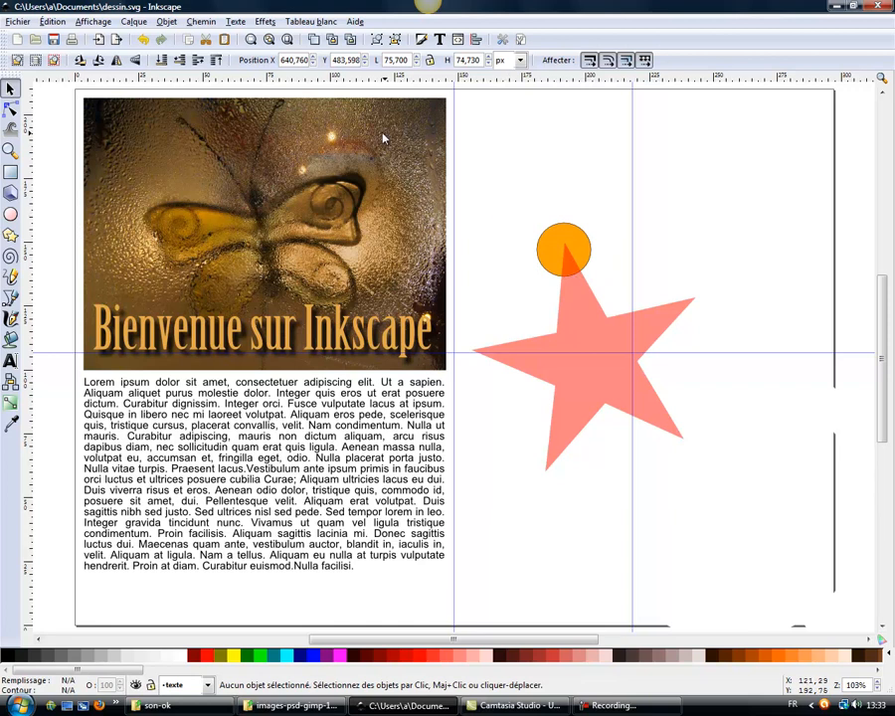
- Move the star up and to the right, and place the circle just above its upper tip
{"action": "left_click_drag", "start_coordinate": [481, 204], "coordinate": [652, 457]}
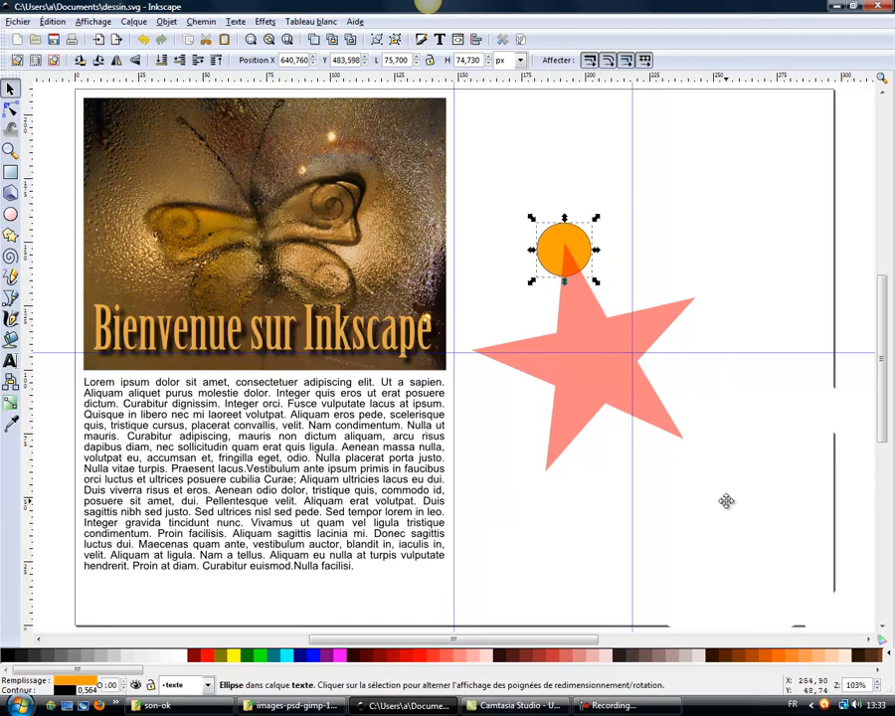
{"action": "left_click", "coordinate": [535, 209]}
{"action": "left_click_drag", "start_coordinate": [564, 246], "coordinate": [628, 204]}
{"action": "left_click_drag", "start_coordinate": [561, 245], "coordinate": [615, 162]}
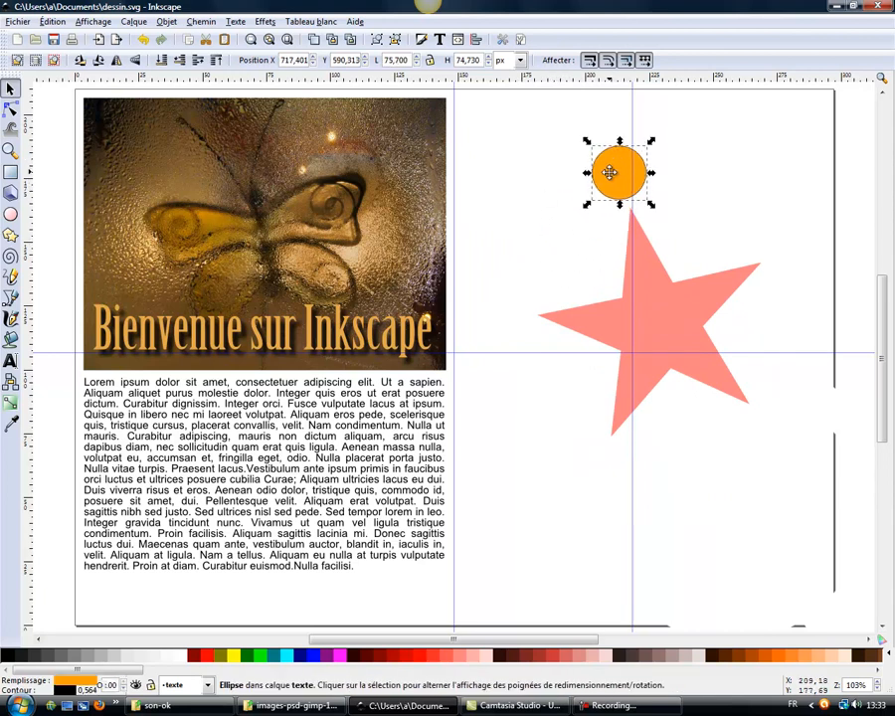
- Group the circle with the star and move the group slightly down
{"action": "left_click", "coordinate": [611, 171]}
{"action": "left_click", "coordinate": [600, 167]}
{"action": "left_click", "coordinate": [607, 318], "text": "shift"}
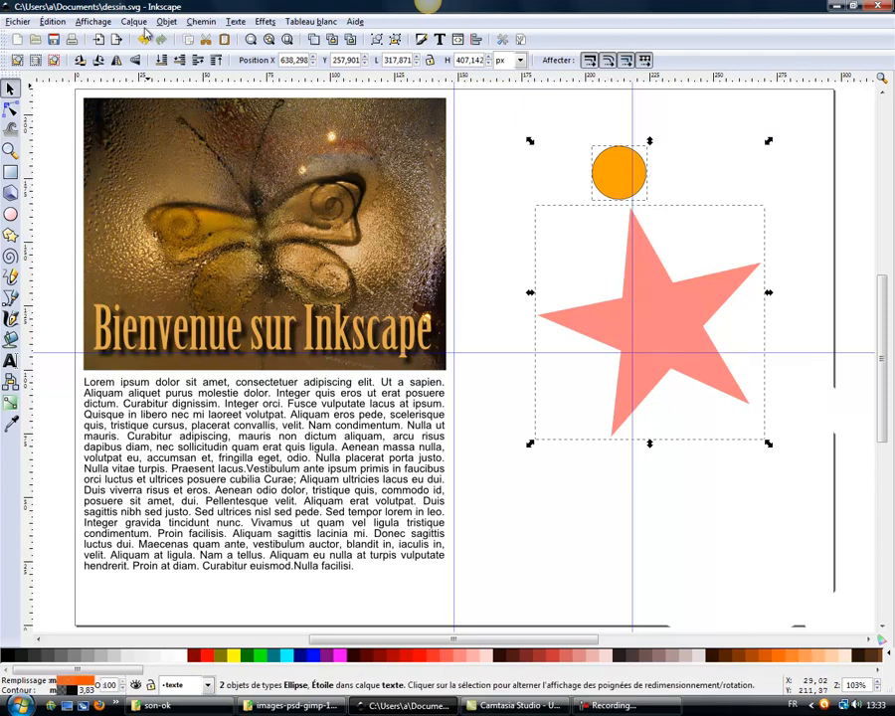
{"action": "left_click", "coordinate": [100, 23]}
{"action": "mouse_move", "coordinate": [169, 22]}
{"action": "left_click", "coordinate": [189, 90]}
{"action": "left_click", "coordinate": [491, 167]}
{"action": "left_click", "coordinate": [653, 310]}
{"action": "mouse_move", "coordinate": [654, 309]}
{"action": "left_mouse_down"}
{"action": "mouse_move", "coordinate": [626, 372]}
{"action": "mouse_move", "coordinate": [651, 324]}
{"action": "left_mouse_up"}
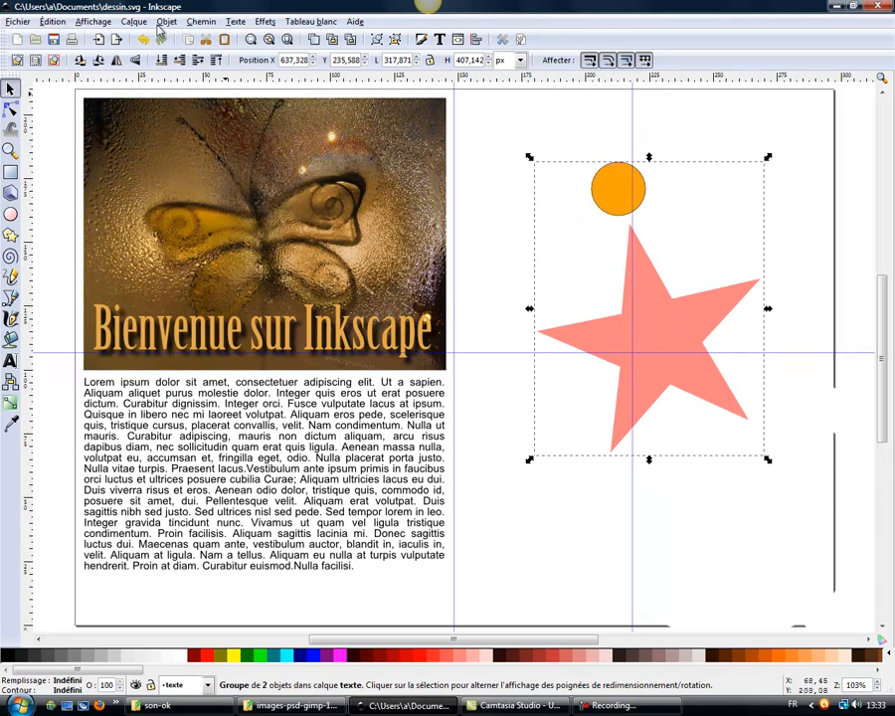
- Ungroup the circle and the star and clear the selection
{"action": "left_click", "coordinate": [95, 24]}
{"action": "mouse_move", "coordinate": [165, 22]}
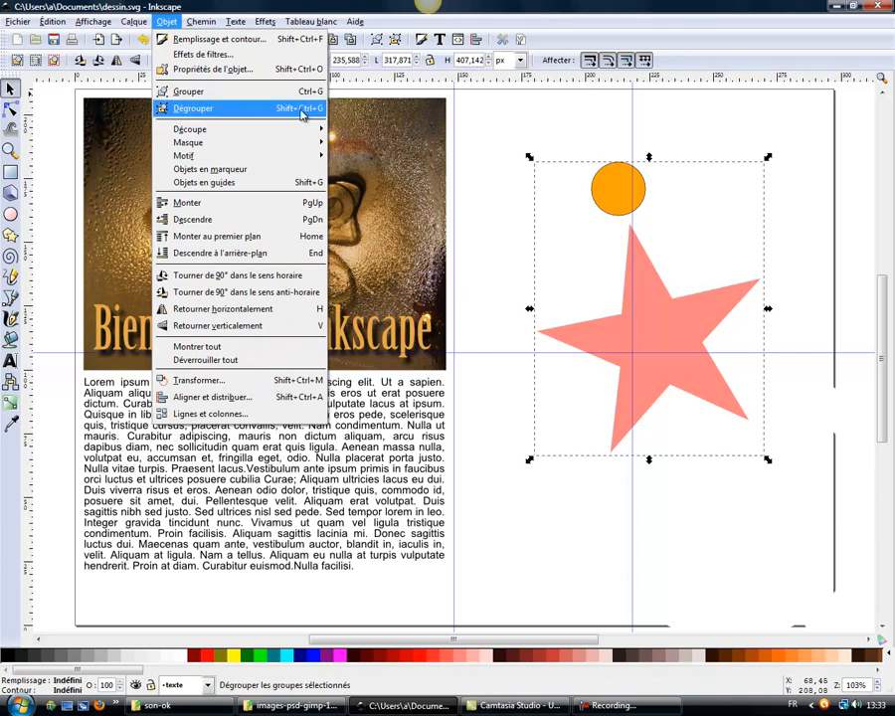
{"action": "left_click", "coordinate": [520, 124]}
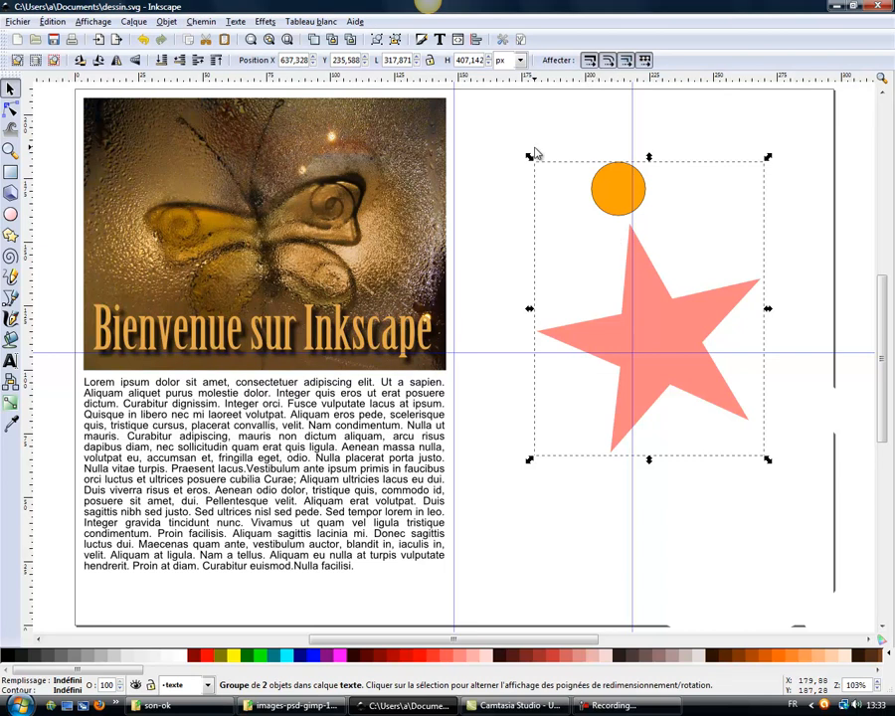
{"action": "key", "text": "ctrl+shift+g"}
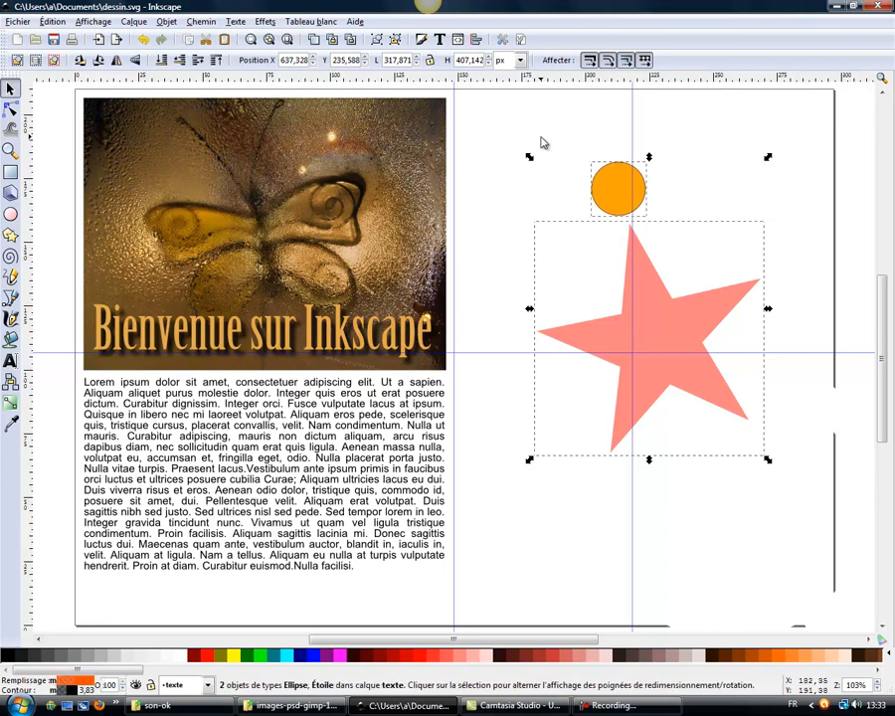
{"action": "key", "text": "Escape"}
- Shift the star slightly down and place the circle over its upper tip
{"action": "left_click_drag", "start_coordinate": [636, 298], "coordinate": [641, 320]}
{"action": "left_click", "coordinate": [586, 160]}
{"action": "left_click", "coordinate": [619, 183]}
{"action": "left_click_drag", "start_coordinate": [611, 183], "coordinate": [620, 257]}
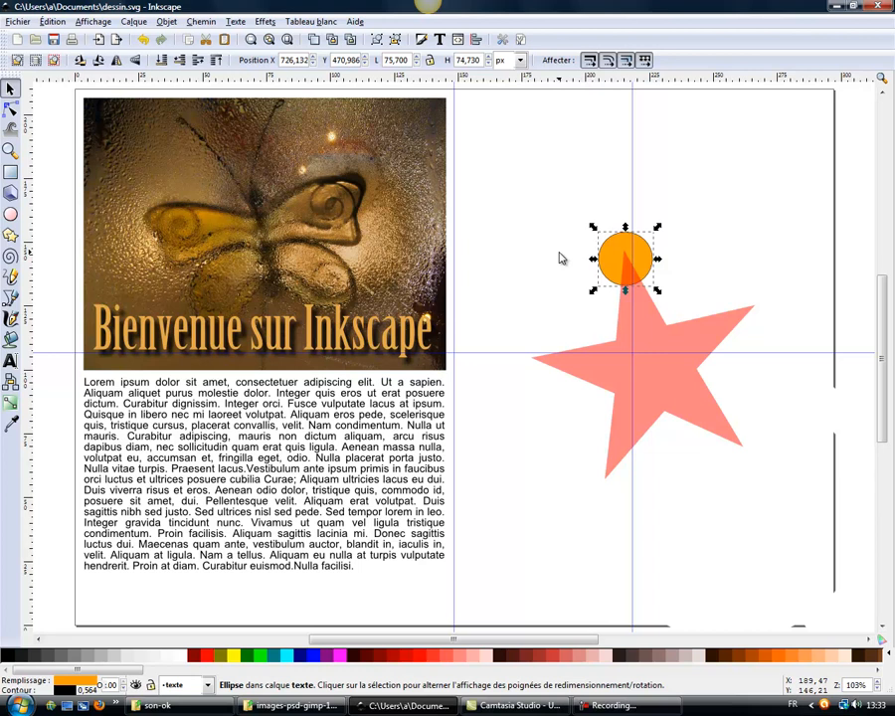
- Duplicate the circle and place the copy over the star's upper-right tip
{"action": "key", "text": "Home"}
{"action": "key", "text": "ctrl+d"}
{"action": "left_click_drag", "start_coordinate": [626, 261], "coordinate": [750, 311]}
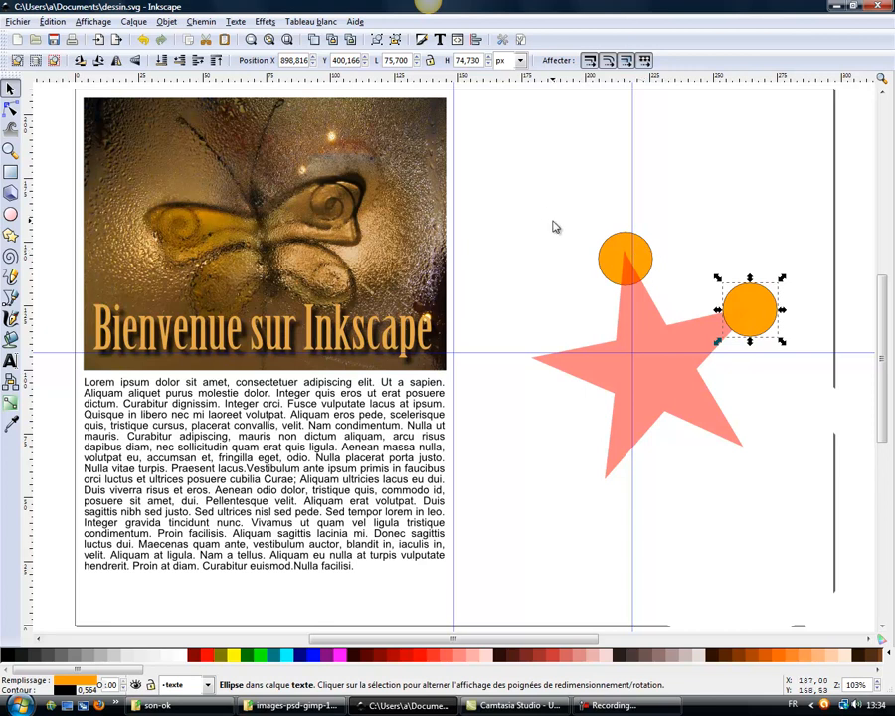
- Merge the star and both circles into one path with Union and move the merged shape
{"action": "left_click_drag", "start_coordinate": [523, 200], "coordinate": [814, 499]}
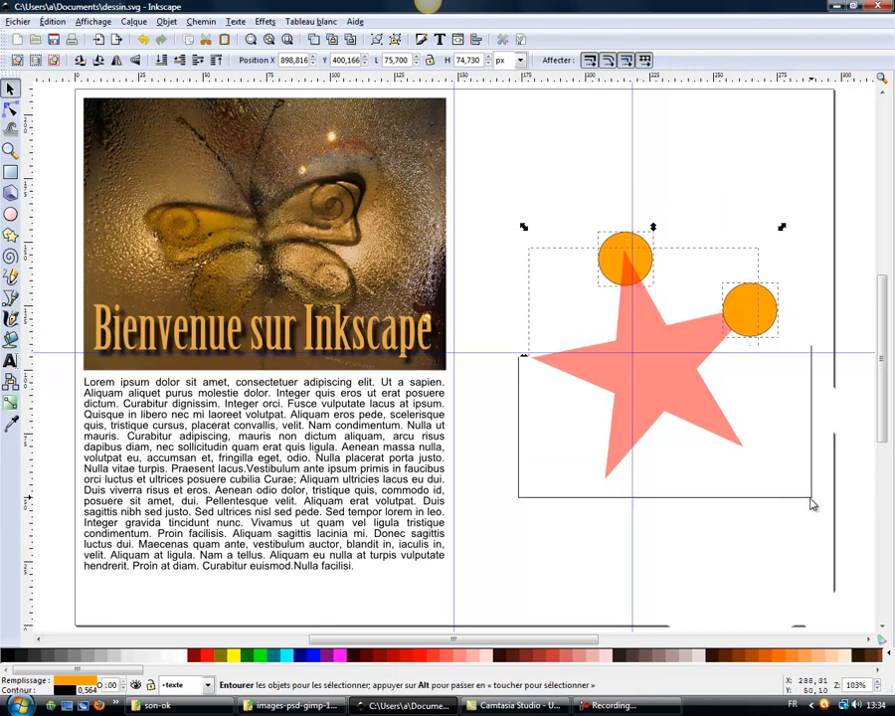
{"action": "left_click", "coordinate": [197, 21]}
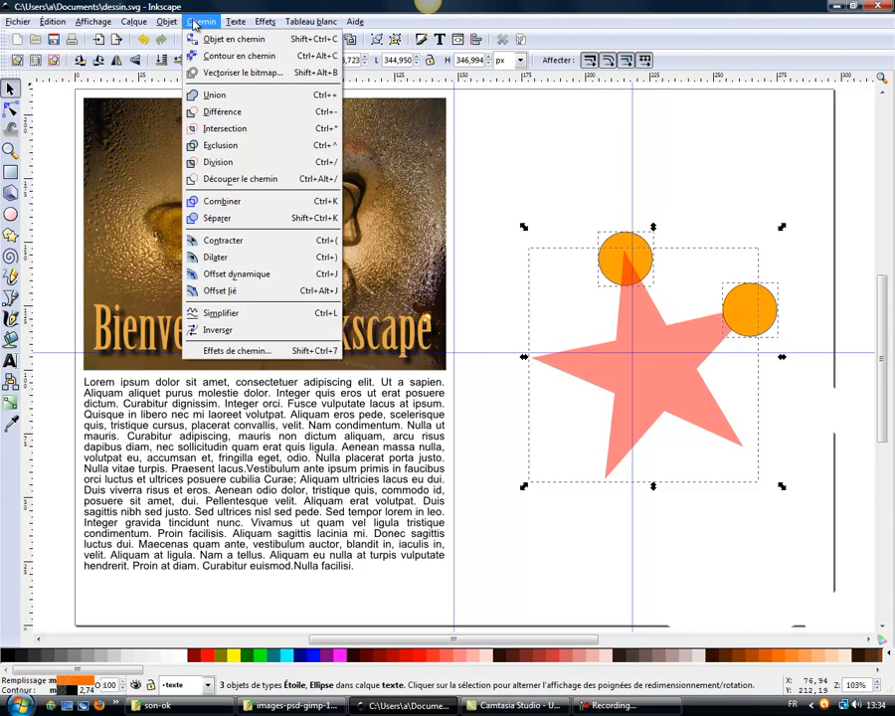
{"action": "left_click", "coordinate": [211, 94]}
{"action": "left_click", "coordinate": [551, 141]}
{"action": "left_click_drag", "start_coordinate": [663, 326], "coordinate": [686, 319]}
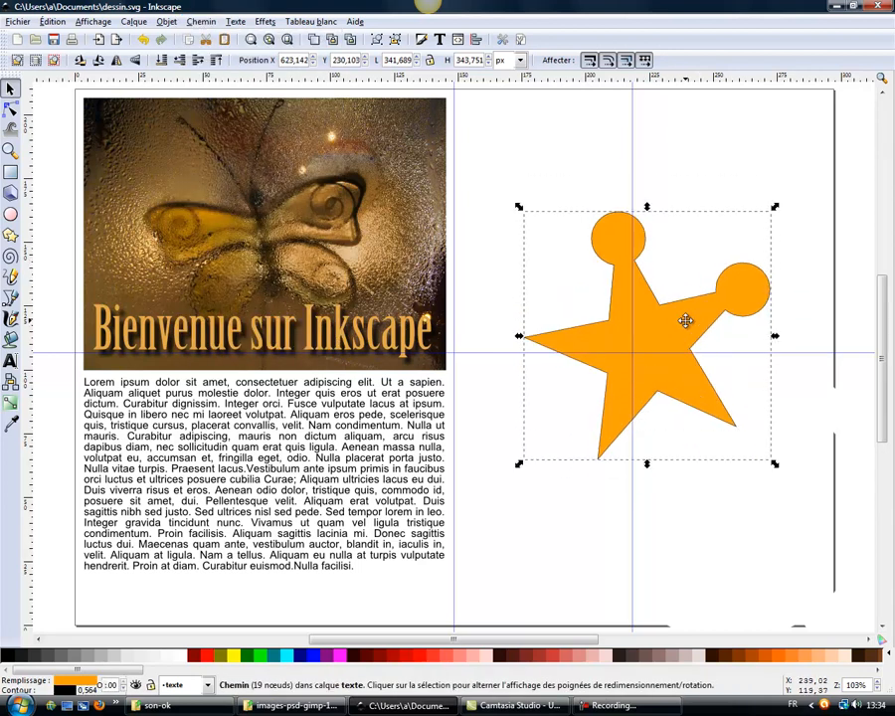
- Undo the moves of the merged shape and the union of the star and circles
{"action": "key", "text": "ctrl+z"}
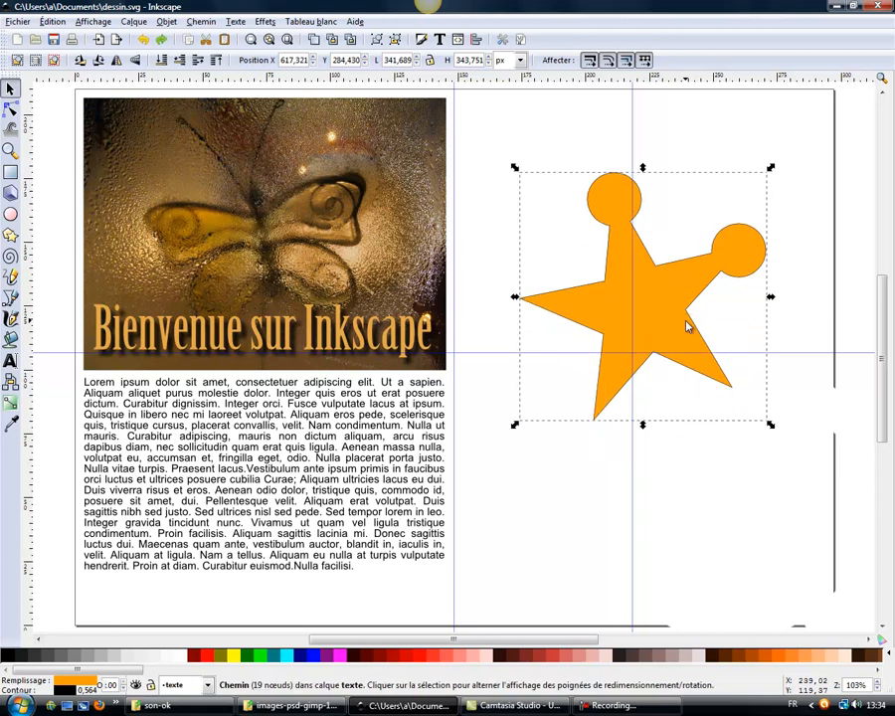
{"action": "key", "text": "ctrl+z"}
{"action": "key", "text": "ctrl+z"}
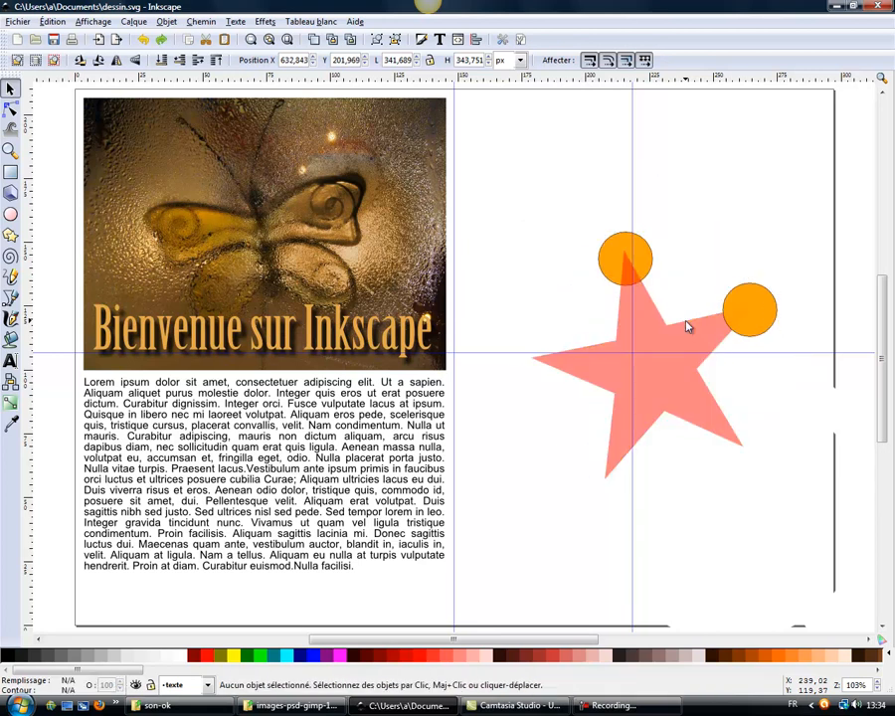
{"action": "key", "text": "ctrl+z"}
- Place one circle over the star's centre and delete the spare circle above it
{"action": "left_click", "coordinate": [631, 271]}
{"action": "key", "text": "ctrl+d"}
{"action": "left_click_drag", "start_coordinate": [625, 258], "coordinate": [631, 193]}
{"action": "left_click", "coordinate": [735, 245]}
{"action": "left_click_drag", "start_coordinate": [740, 243], "coordinate": [654, 369]}
{"action": "left_click", "coordinate": [636, 205]}
{"action": "key", "text": "Delete"}
- Cut the circle out of the star's centre with Exclusion and move the pierced star up and to the left
{"action": "left_click_drag", "start_coordinate": [517, 208], "coordinate": [761, 487]}
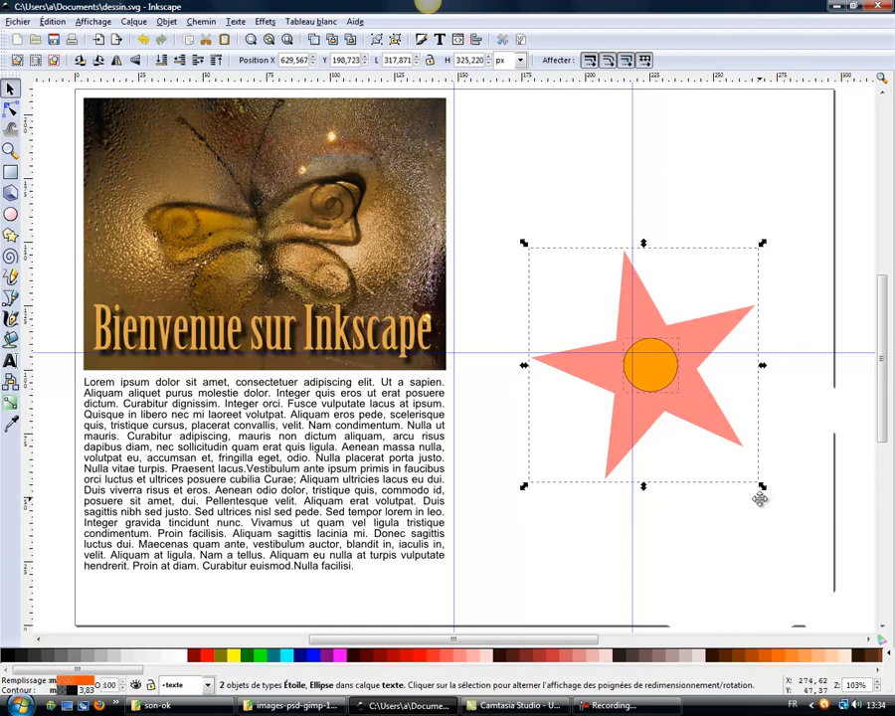
{"action": "left_click", "coordinate": [202, 21]}
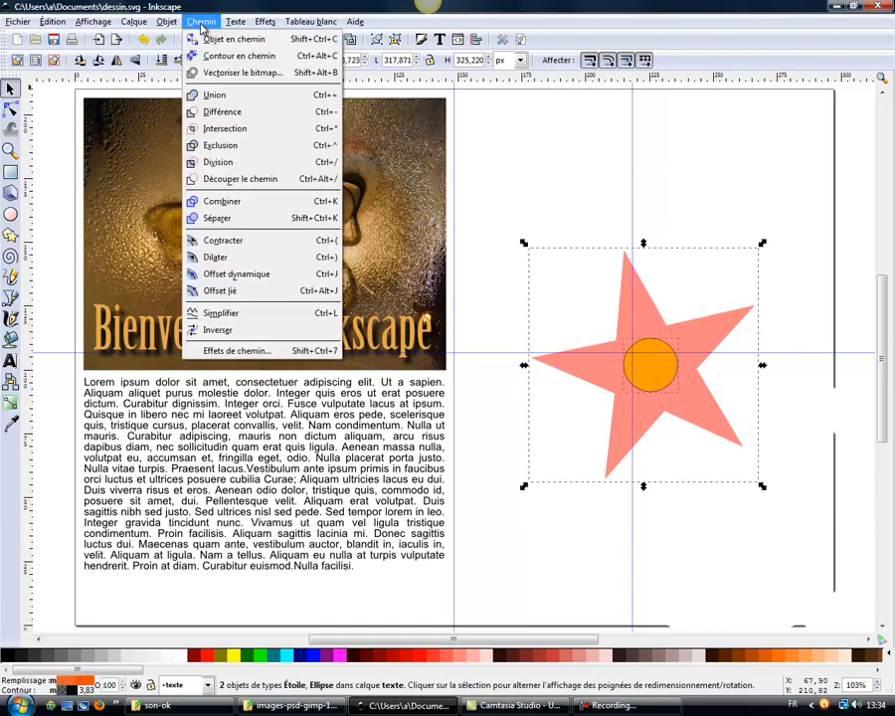
{"action": "left_click", "coordinate": [227, 149]}
{"action": "left_click", "coordinate": [654, 352]}
{"action": "left_click_drag", "start_coordinate": [648, 323], "coordinate": [575, 289]}
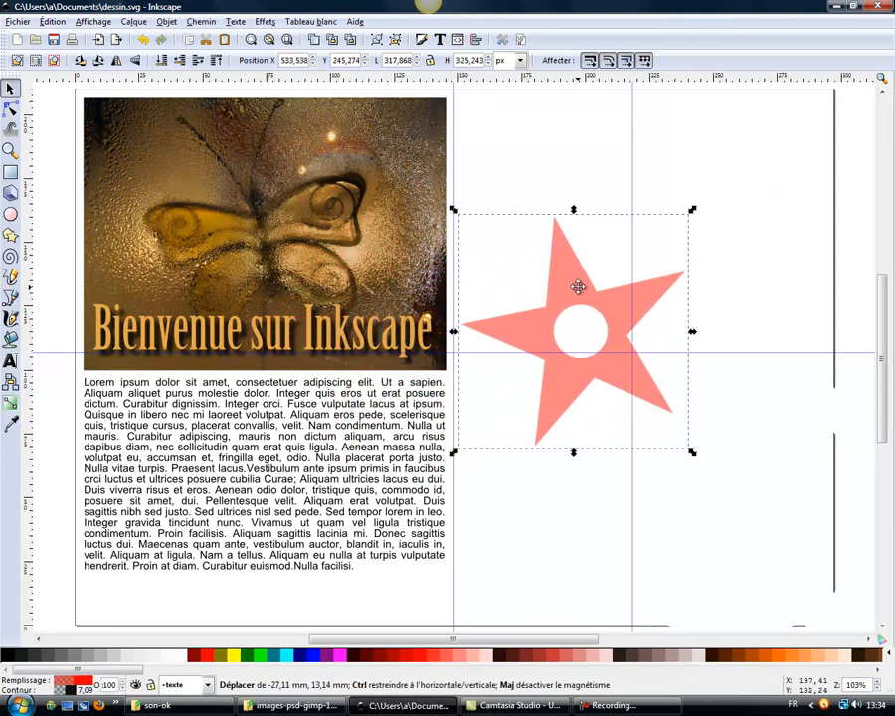
- Set the alpha of the pierced star's red fill to 100 and close the fill and stroke settings
{"action": "left_click", "coordinate": [169, 21]}
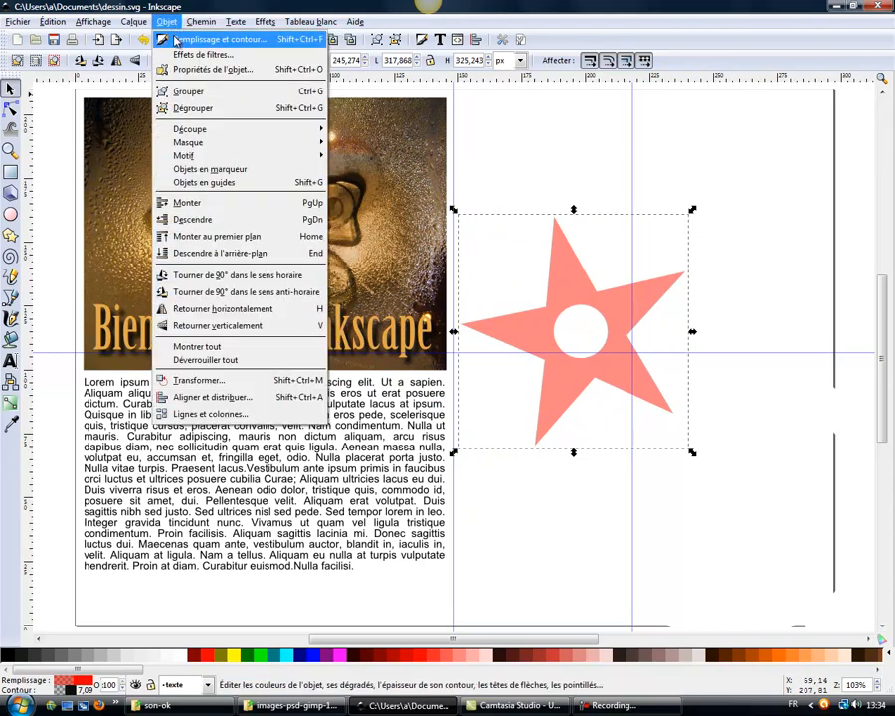
{"action": "left_click", "coordinate": [203, 39]}
{"action": "left_click_drag", "start_coordinate": [756, 206], "coordinate": [847, 216]}
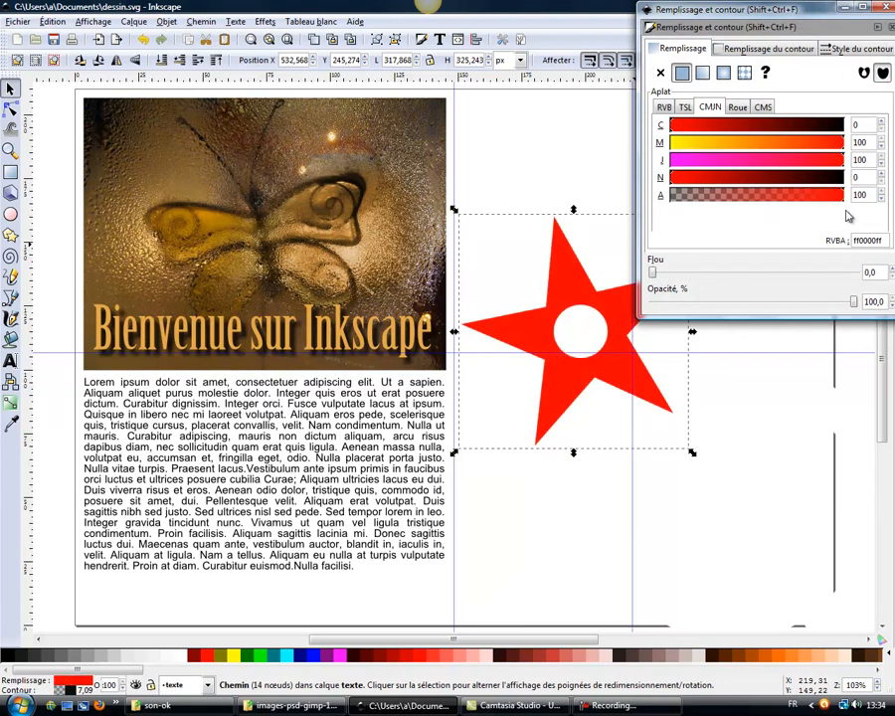
{"action": "left_click", "coordinate": [875, 9]}
- Move the pierced red star up and to the right, and delete it from the page
{"action": "mouse_move", "coordinate": [567, 295]}
{"action": "left_mouse_down"}
{"action": "mouse_move", "coordinate": [405, 299]}
{"action": "mouse_move", "coordinate": [350, 288]}
{"action": "mouse_move", "coordinate": [310, 390]}
{"action": "mouse_move", "coordinate": [631, 226]}
{"action": "mouse_move", "coordinate": [610, 223]}
{"action": "left_mouse_up"}
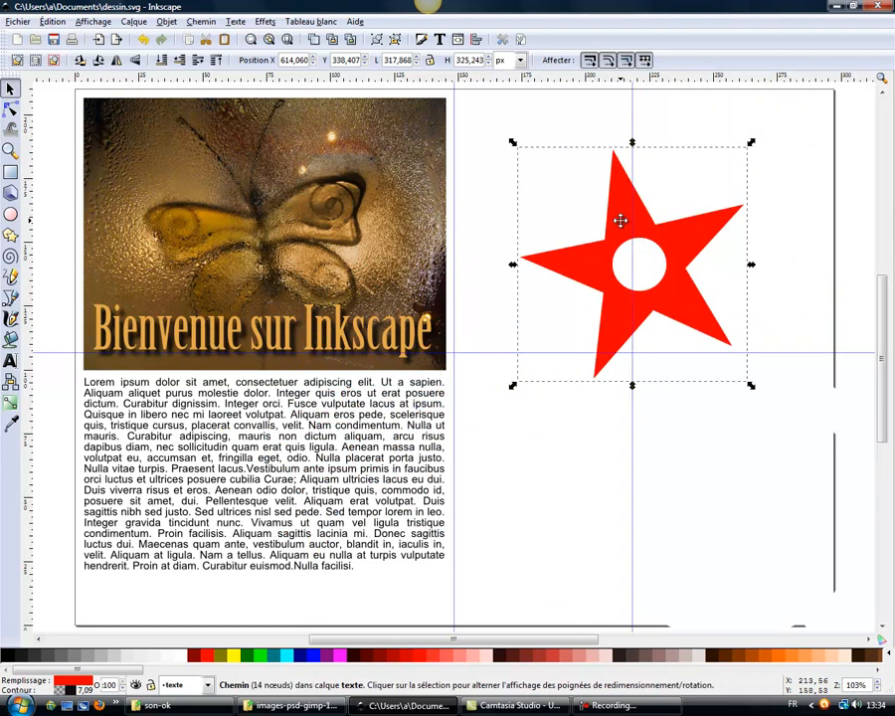
{"action": "key", "text": "Delete"}
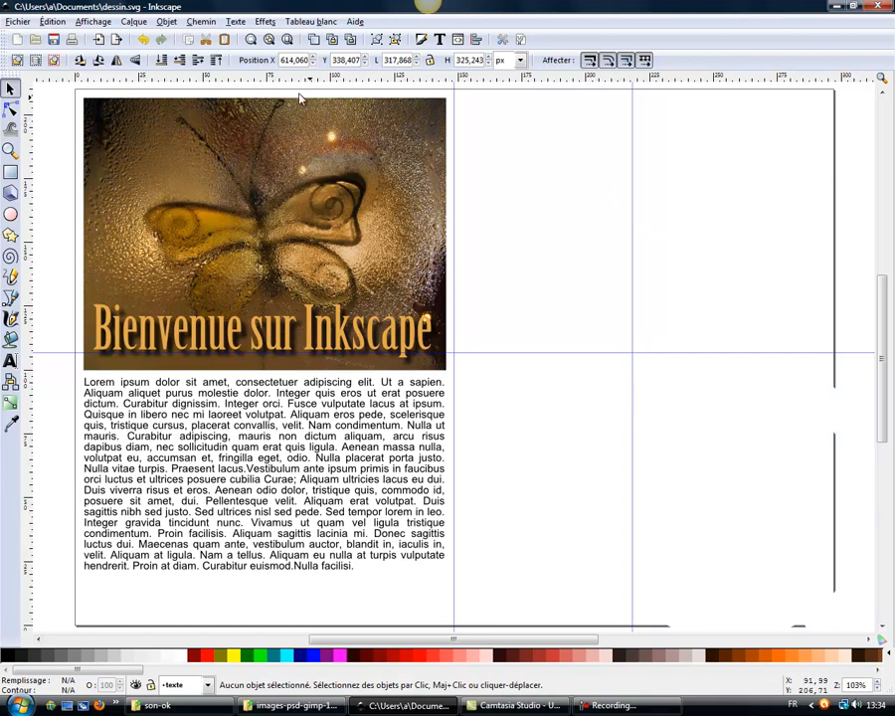
{"action": "left_click", "coordinate": [206, 22]}
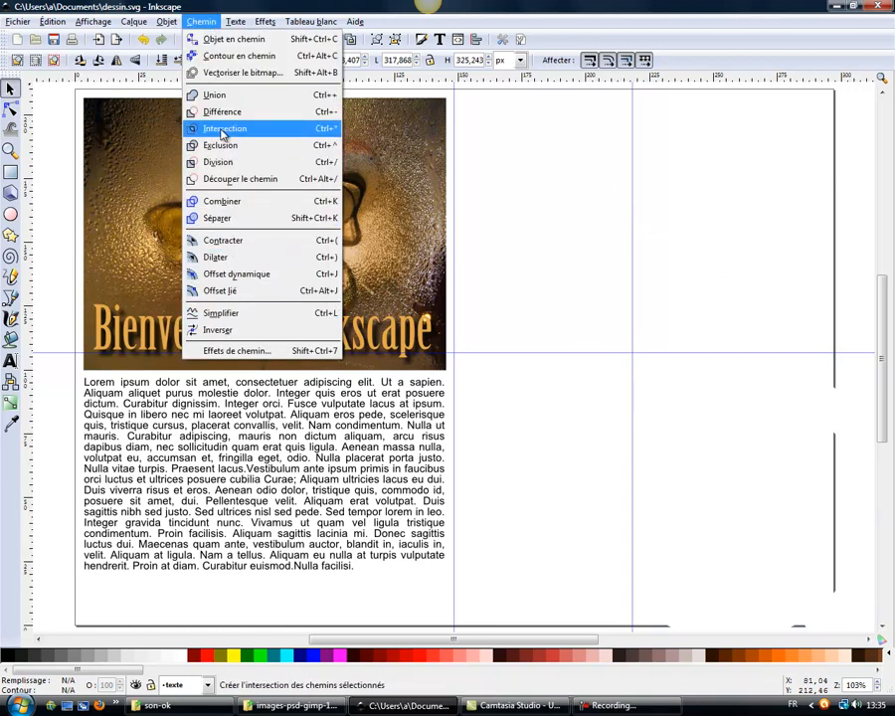
{"action": "left_click", "coordinate": [492, 184]}
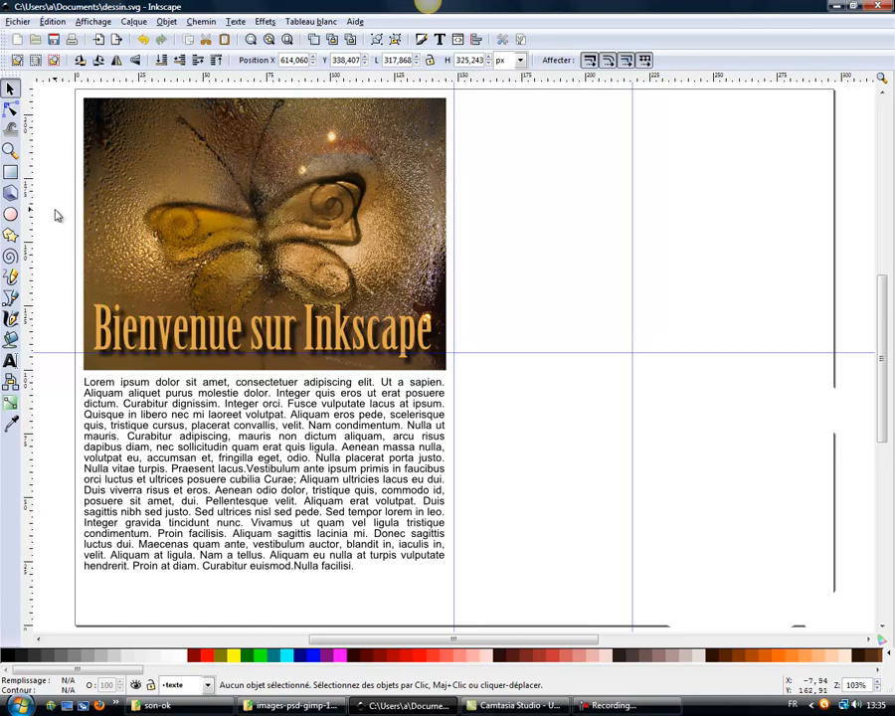
- Draw a spiral in the blank area beside the butterfly picture, shorten its inner end to about 0.143 inner radius and extend its outer end
{"action": "left_click", "coordinate": [10, 256]}
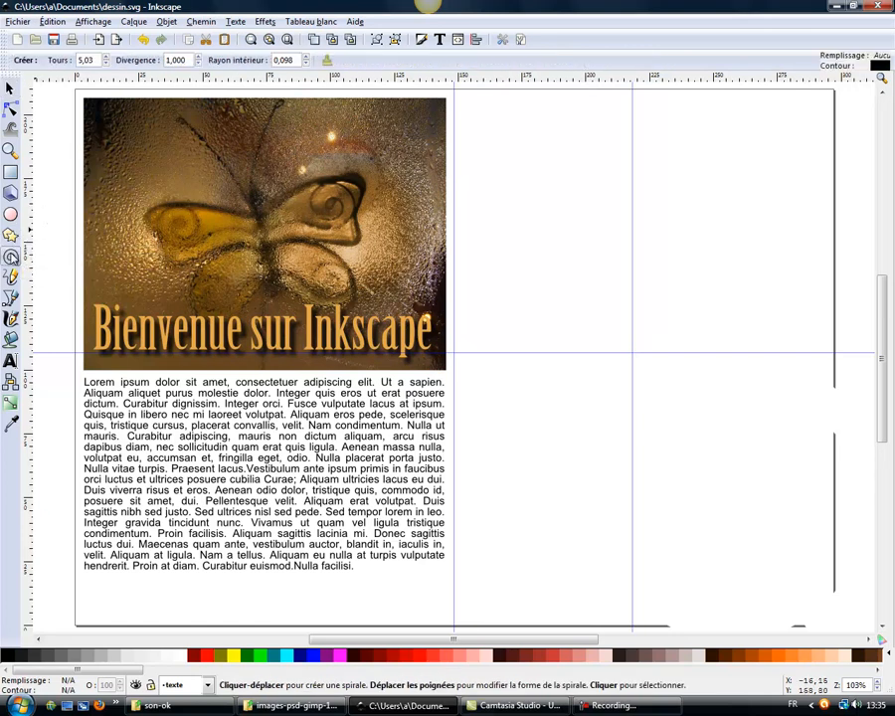
{"action": "left_click_drag", "start_coordinate": [559, 240], "coordinate": [612, 303]}
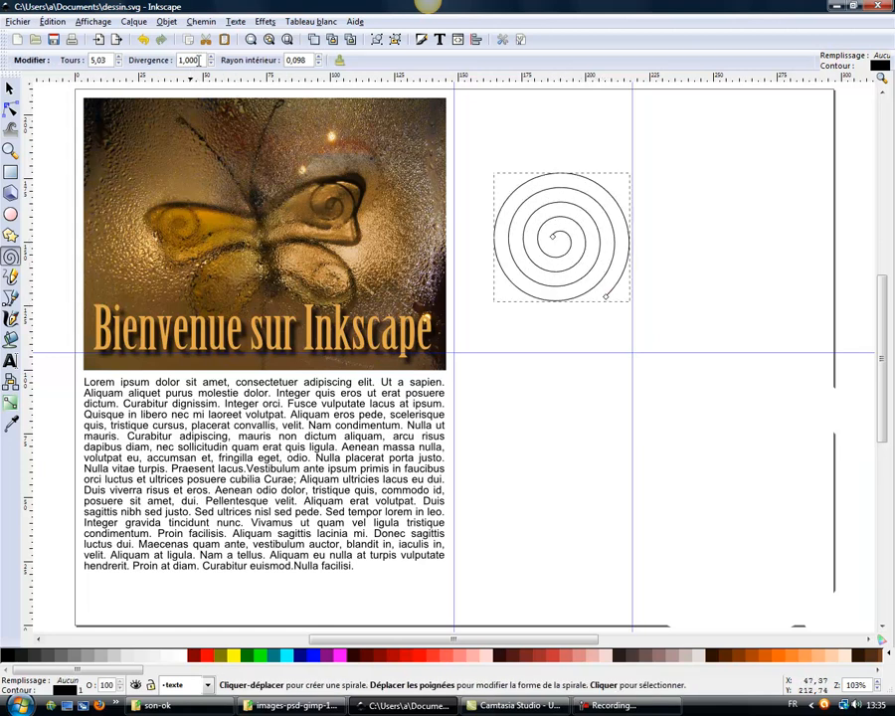
{"action": "left_click", "coordinate": [88, 60]}
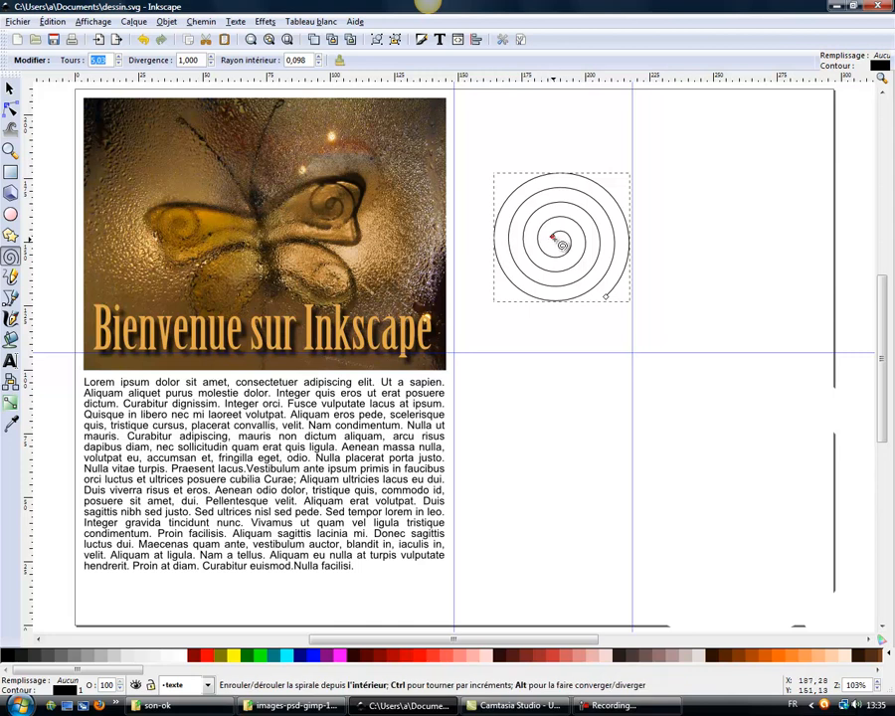
{"action": "mouse_move", "coordinate": [554, 237]}
{"action": "left_mouse_down"}
{"action": "mouse_move", "coordinate": [563, 245]}
{"action": "mouse_move", "coordinate": [546, 245]}
{"action": "mouse_move", "coordinate": [583, 248]}
{"action": "mouse_move", "coordinate": [543, 261]}
{"action": "mouse_move", "coordinate": [579, 256]}
{"action": "mouse_move", "coordinate": [568, 233]}
{"action": "mouse_move", "coordinate": [555, 254]}
{"action": "mouse_move", "coordinate": [570, 244]}
{"action": "left_mouse_up"}
{"action": "left_click_drag", "start_coordinate": [549, 241], "coordinate": [570, 239]}
{"action": "left_click_drag", "start_coordinate": [608, 296], "coordinate": [639, 300]}
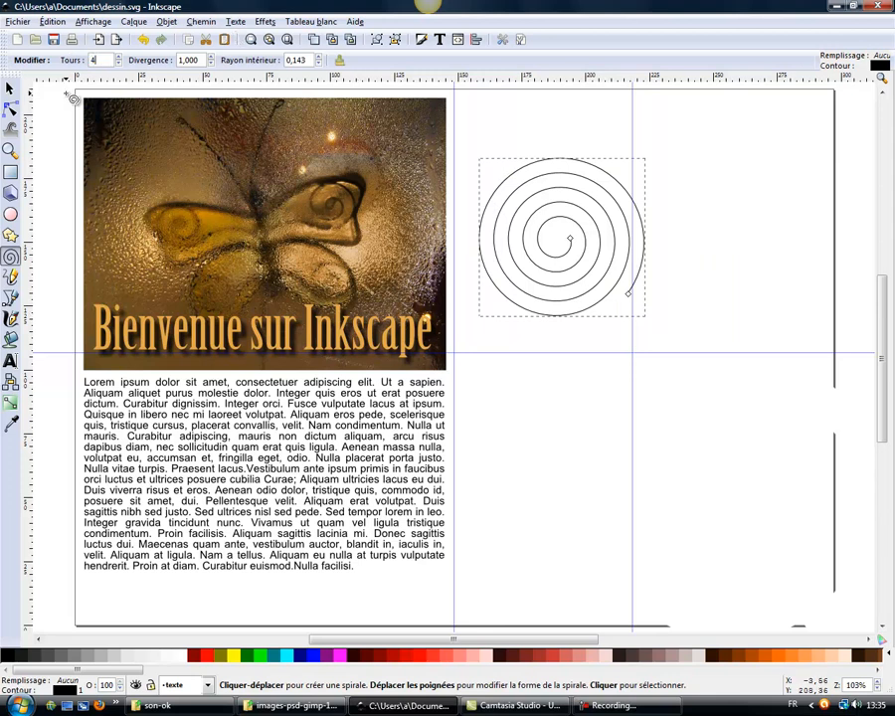
- Give the spiral 4 turns and a divergence of 5, and unroll its outer end to about 4.23 turns
{"action": "key", "text": "Return"}
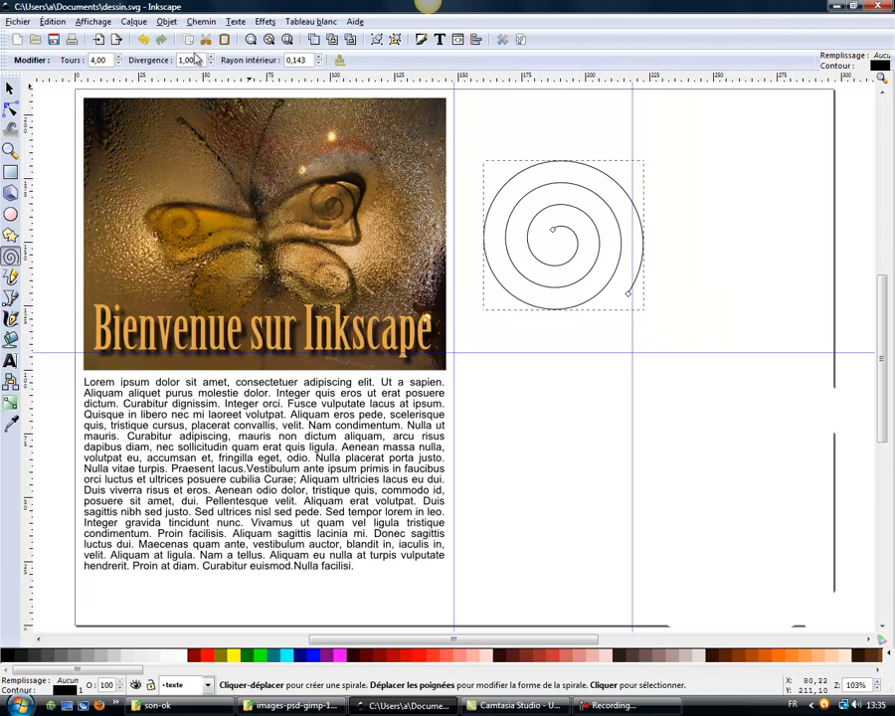
{"action": "left_click_drag", "start_coordinate": [200, 60], "coordinate": [175, 59]}
{"action": "type", "text": "5"}
{"action": "key", "text": "Return"}
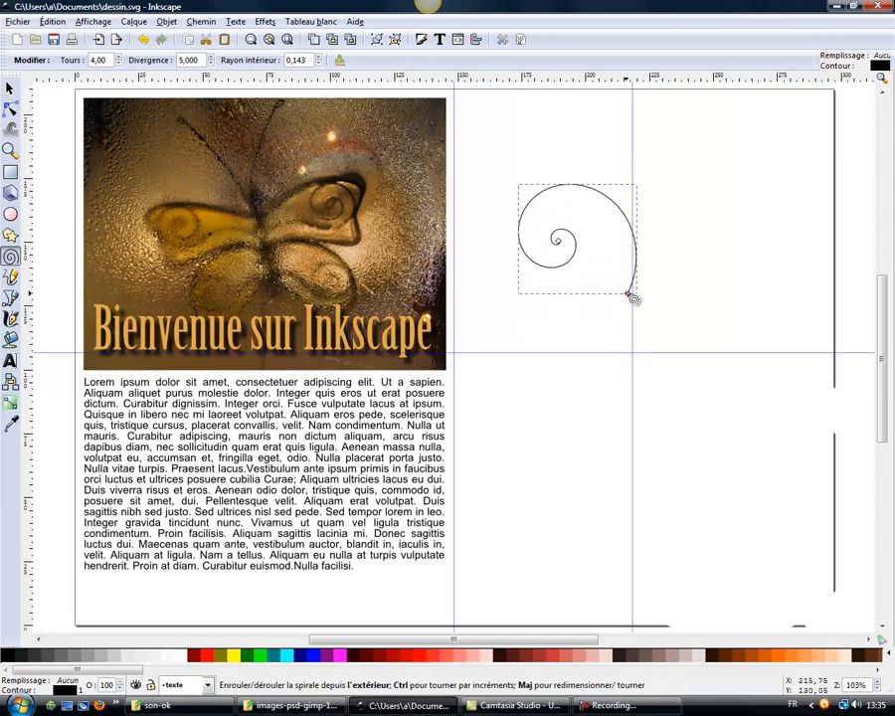
{"action": "left_click_drag", "start_coordinate": [627, 295], "coordinate": [539, 269]}
- Set the spiral's divergence to 1 and move it down and to the right, to about X 631.6, Y 145.1 px
{"action": "left_click_drag", "start_coordinate": [195, 60], "coordinate": [169, 60]}
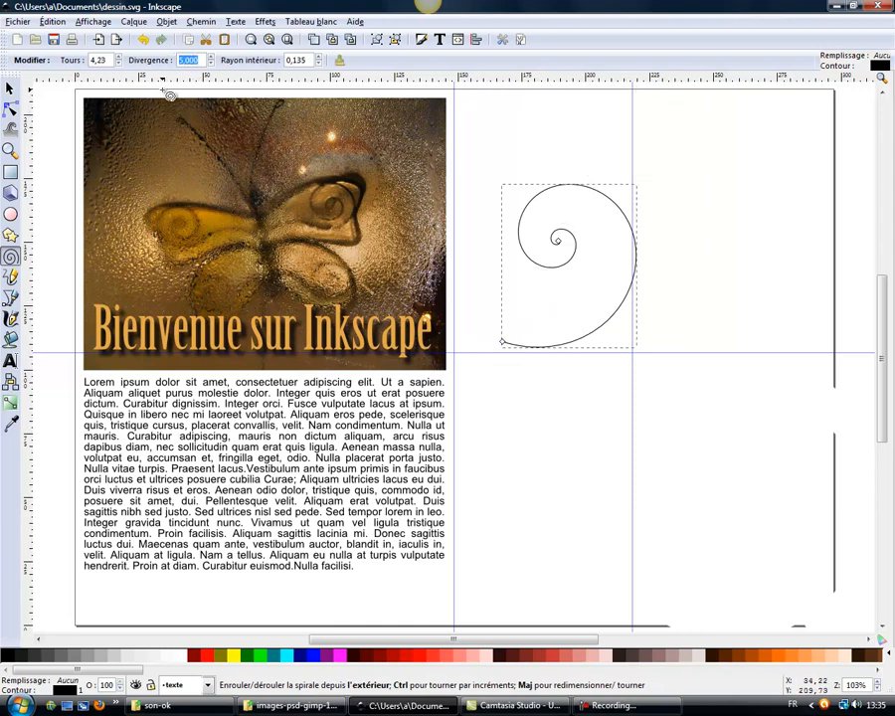
{"action": "type", "text": "1"}
{"action": "key", "text": "Return"}
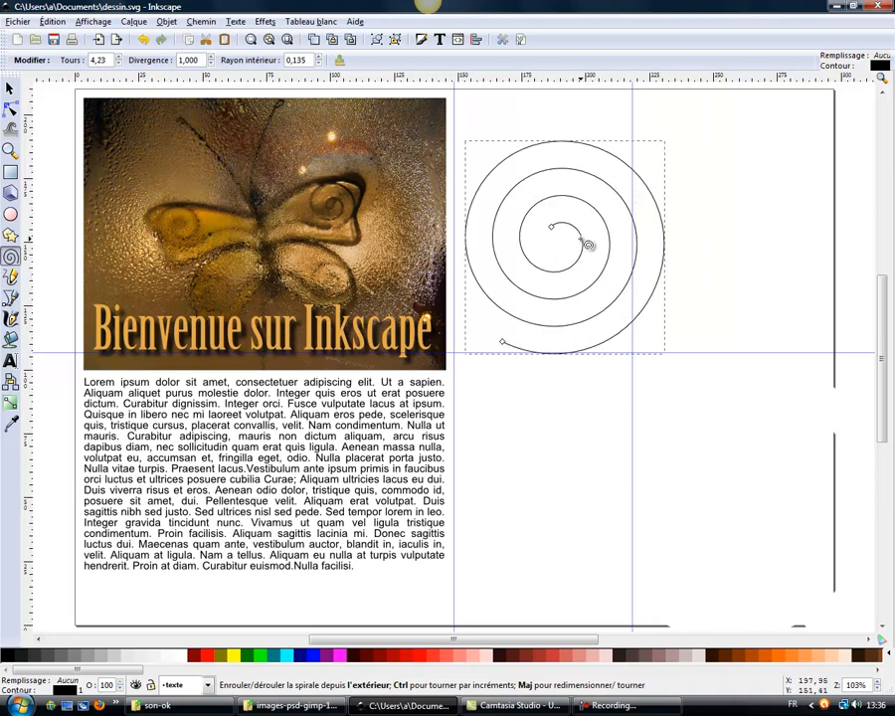
{"action": "left_click", "coordinate": [10, 89]}
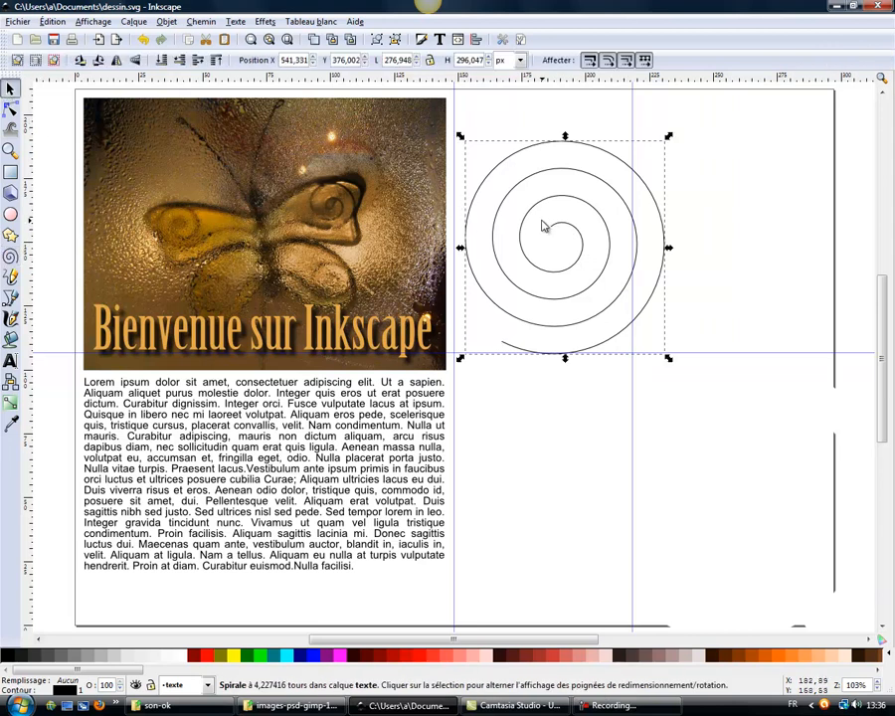
{"action": "left_click_drag", "start_coordinate": [533, 206], "coordinate": [594, 369]}
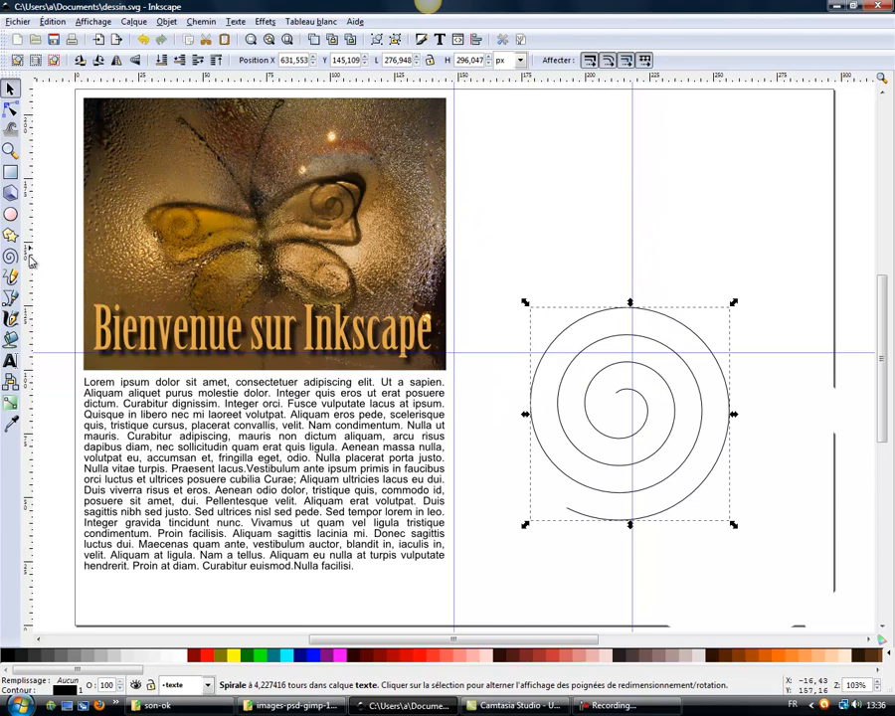
- Copy the opening lines of the Lorem ipsum block and paste them as a new text object above the spiral
{"action": "left_click", "coordinate": [10, 362]}
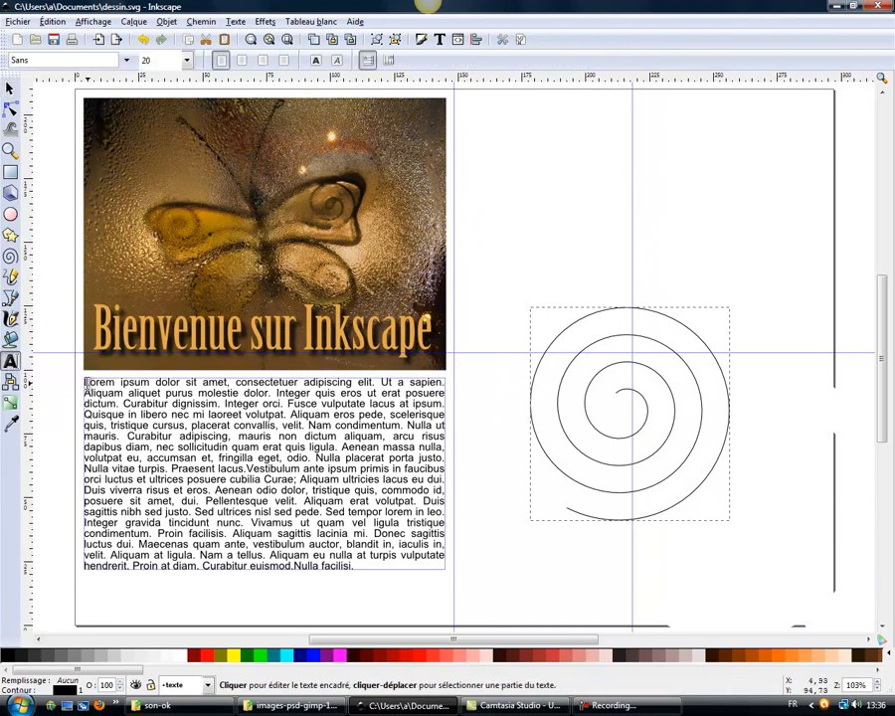
{"action": "left_click_drag", "start_coordinate": [86, 383], "coordinate": [219, 407]}
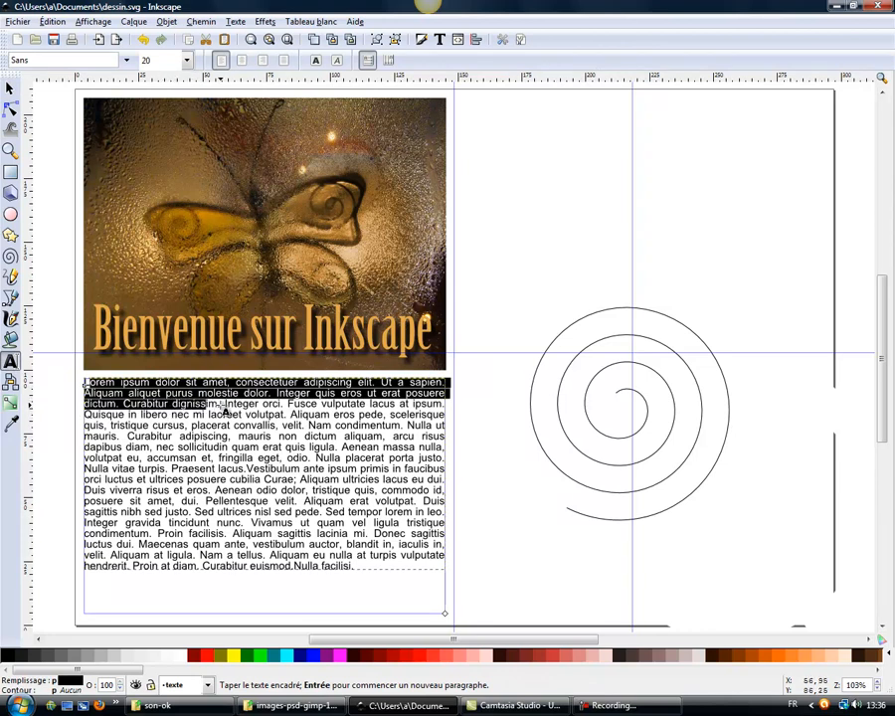
{"action": "left_click", "coordinate": [12, 360]}
{"action": "left_click", "coordinate": [489, 143]}
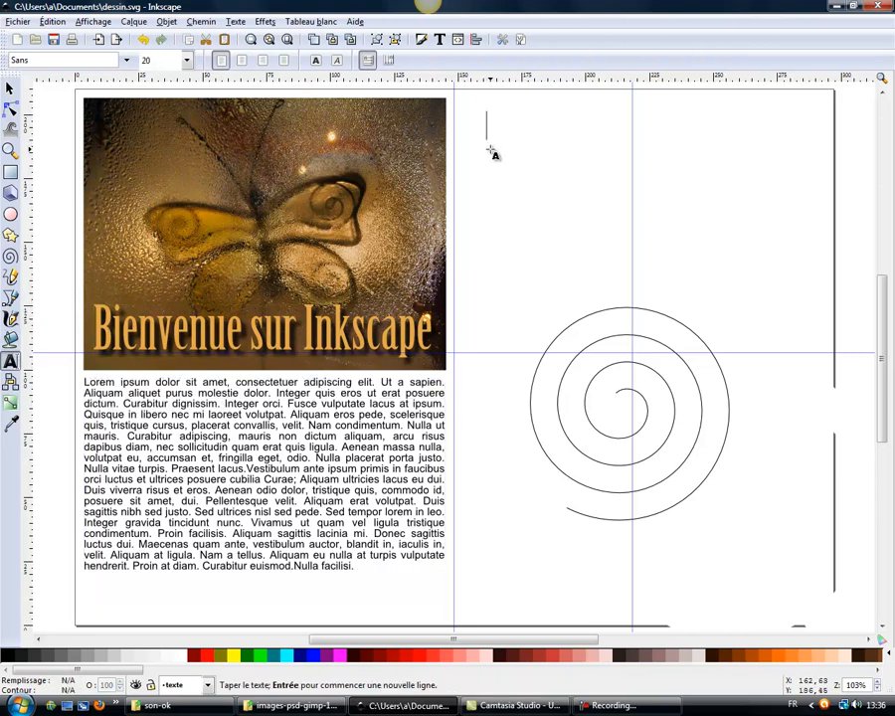
{"action": "key", "text": "ctrl+v"}
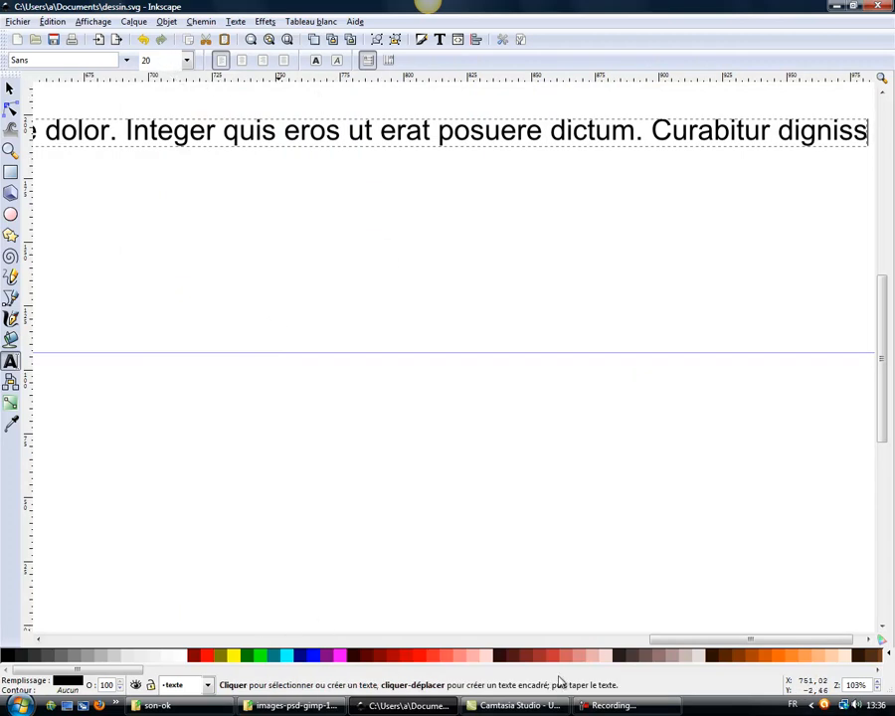
- Select the whole pasted text line, try a font size of 10, and set it to 20
{"action": "left_click_drag", "start_coordinate": [654, 641], "coordinate": [325, 661]}
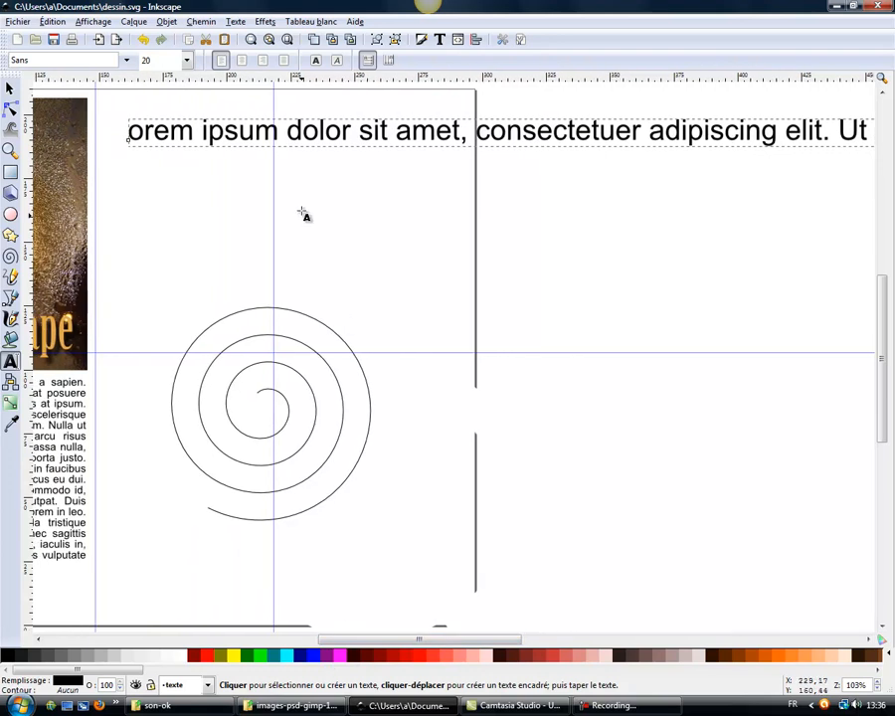
{"action": "double_click", "coordinate": [317, 132]}
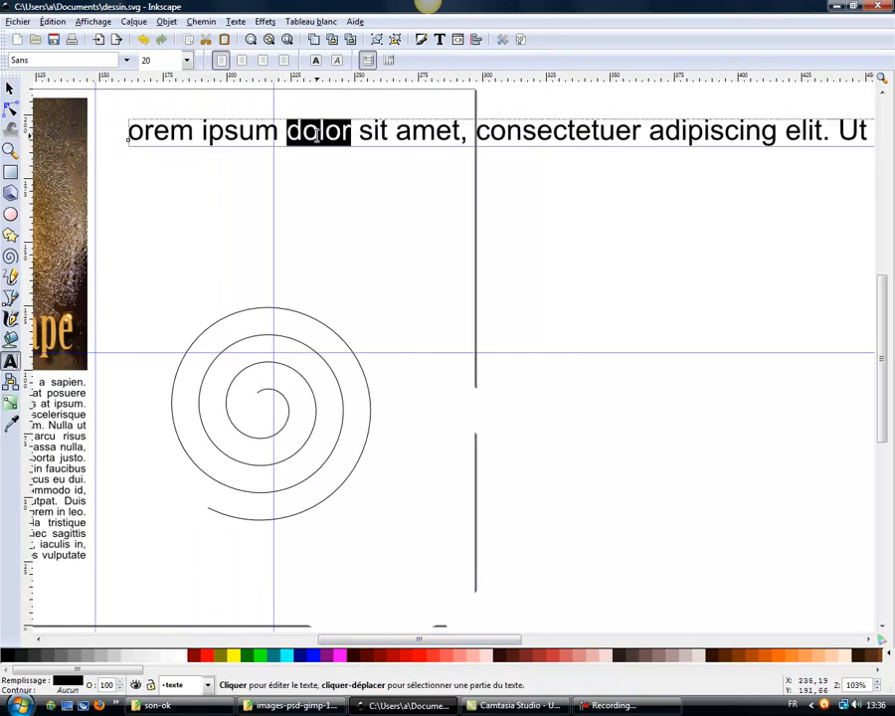
{"action": "triple_click", "coordinate": [316, 133]}
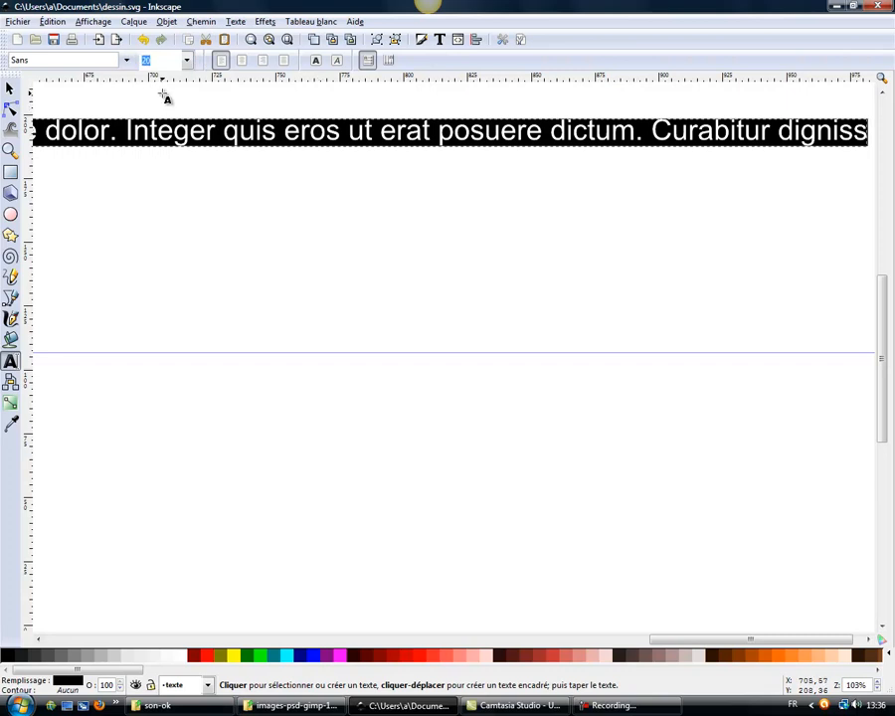
{"action": "key", "text": "Return"}
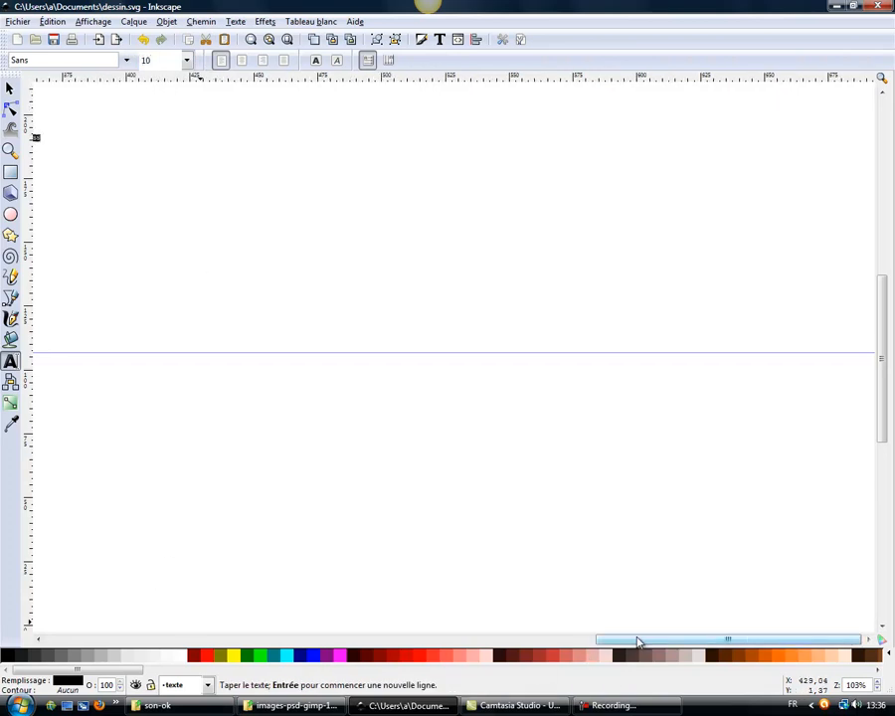
{"action": "left_click_drag", "start_coordinate": [626, 644], "coordinate": [412, 660]}
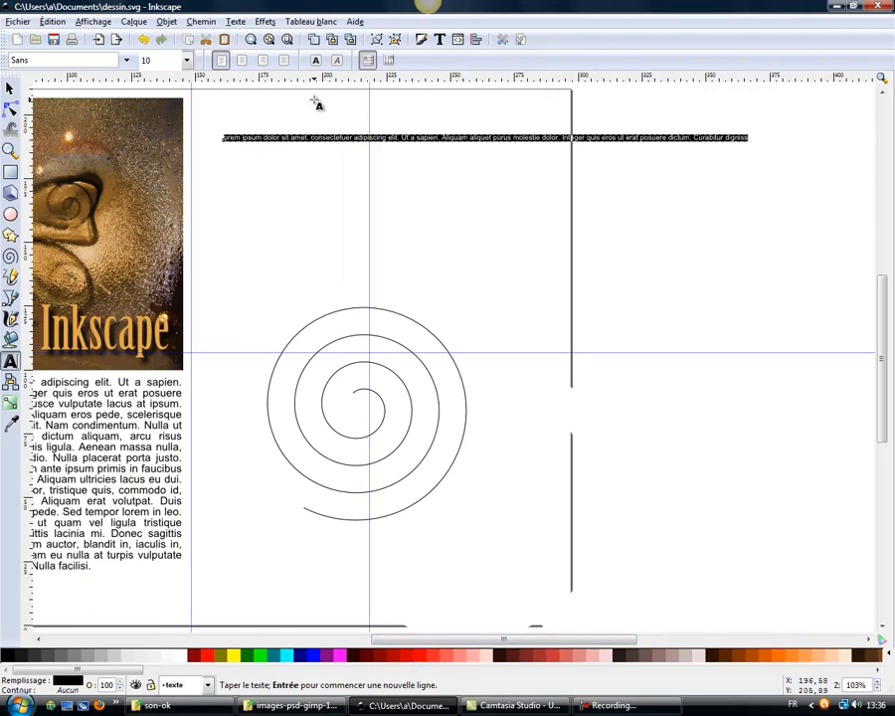
{"action": "double_click", "coordinate": [157, 60]}
{"action": "type", "text": "20"}
{"action": "key", "text": "Return"}
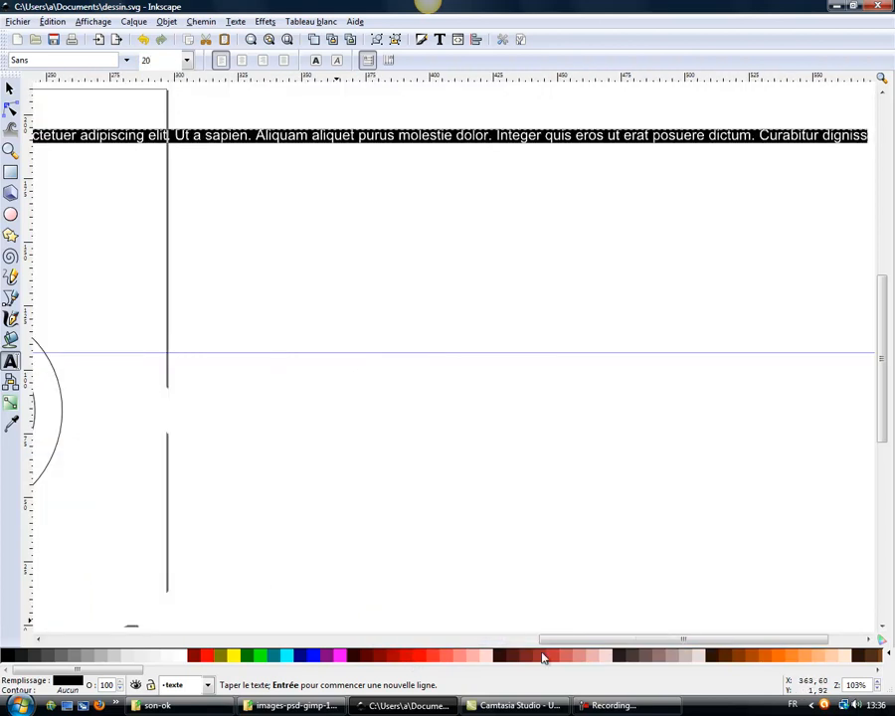
- Move the pasted text line down to just above the spiral, at about X 593.4, Y 486.7 px
{"action": "left_click_drag", "start_coordinate": [551, 644], "coordinate": [412, 638]}
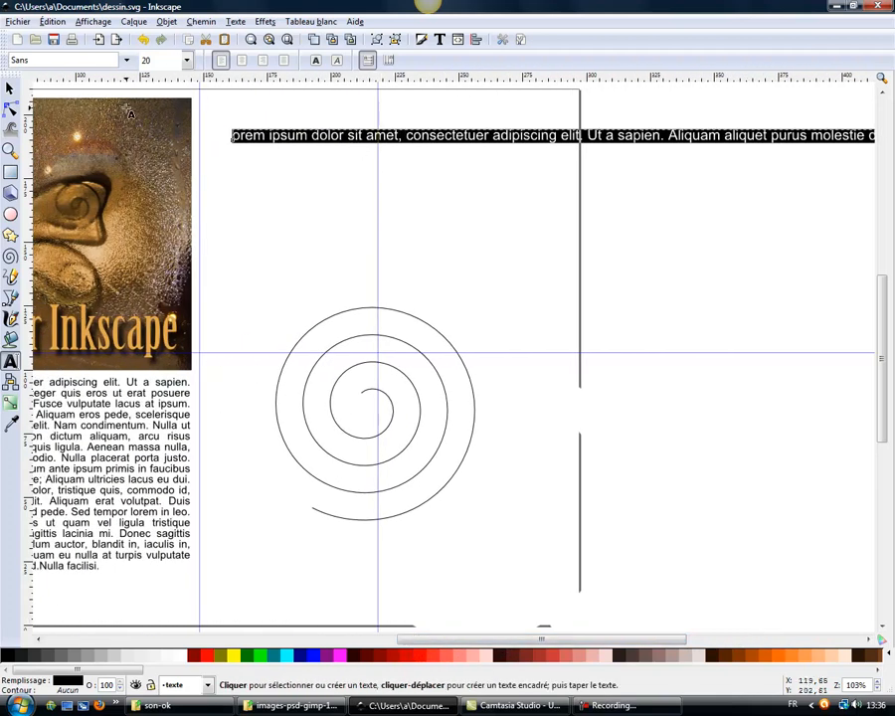
{"action": "left_click", "coordinate": [10, 89]}
{"action": "left_click_drag", "start_coordinate": [237, 140], "coordinate": [261, 286]}
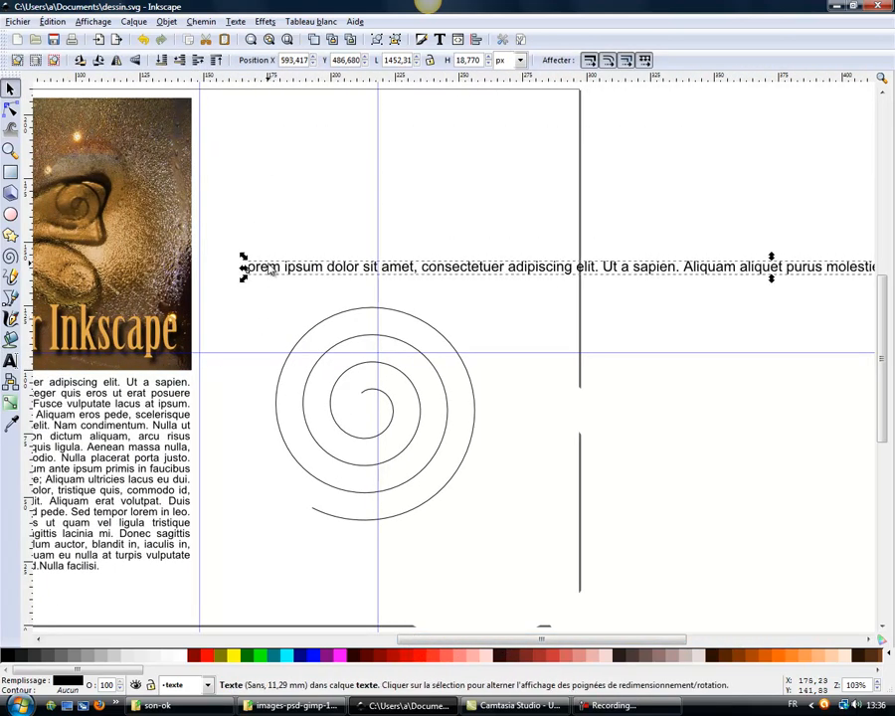
- Select the text line together with the spiral and put the text on the spiral path
{"action": "key", "text": "shift"}
{"action": "left_click", "coordinate": [340, 342], "text": "shift"}
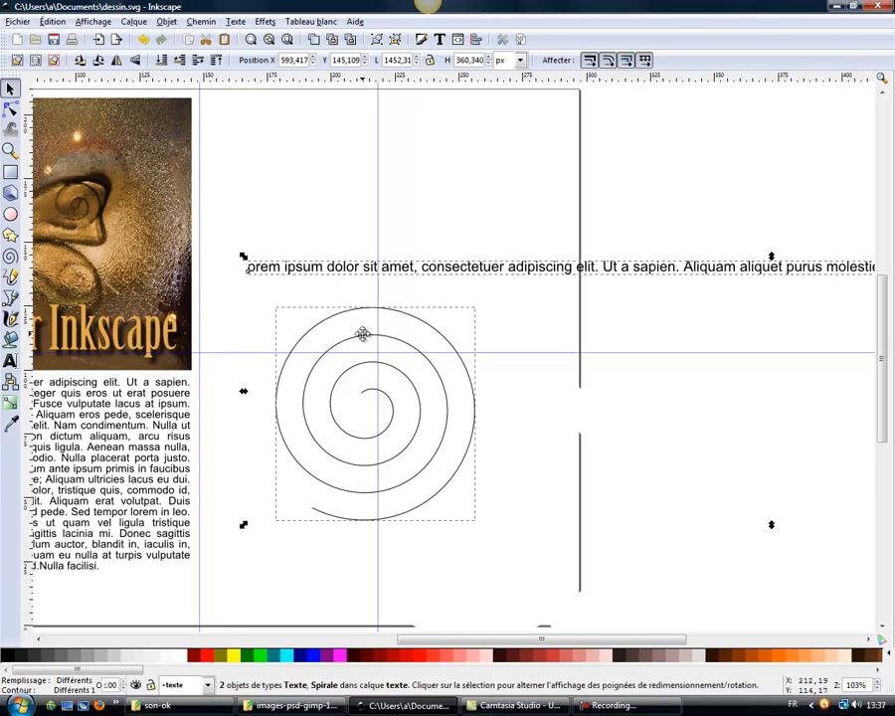
{"action": "left_click", "coordinate": [235, 22]}
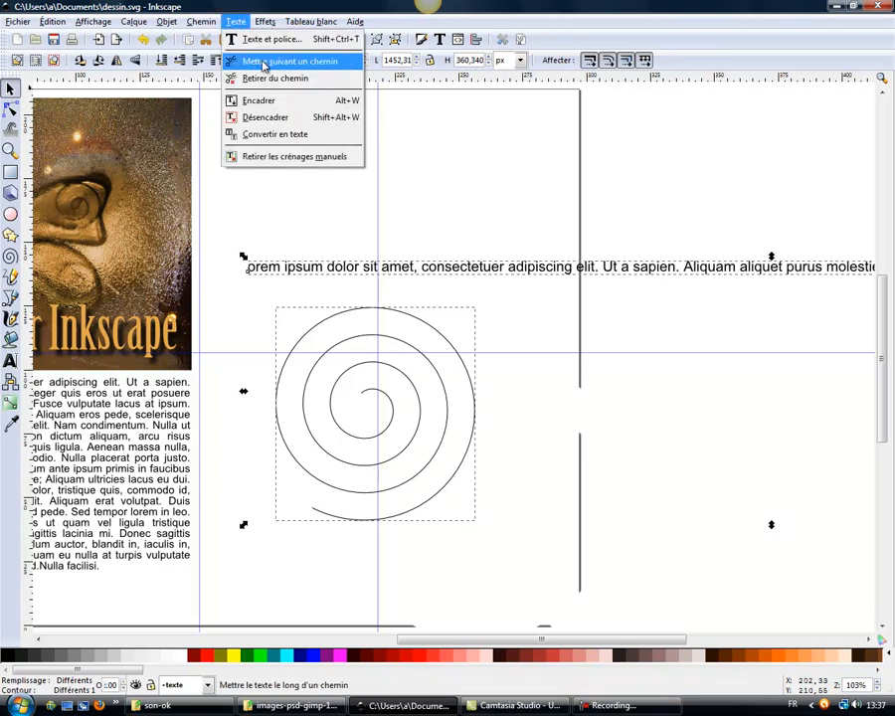
{"action": "left_click", "coordinate": [263, 62]}
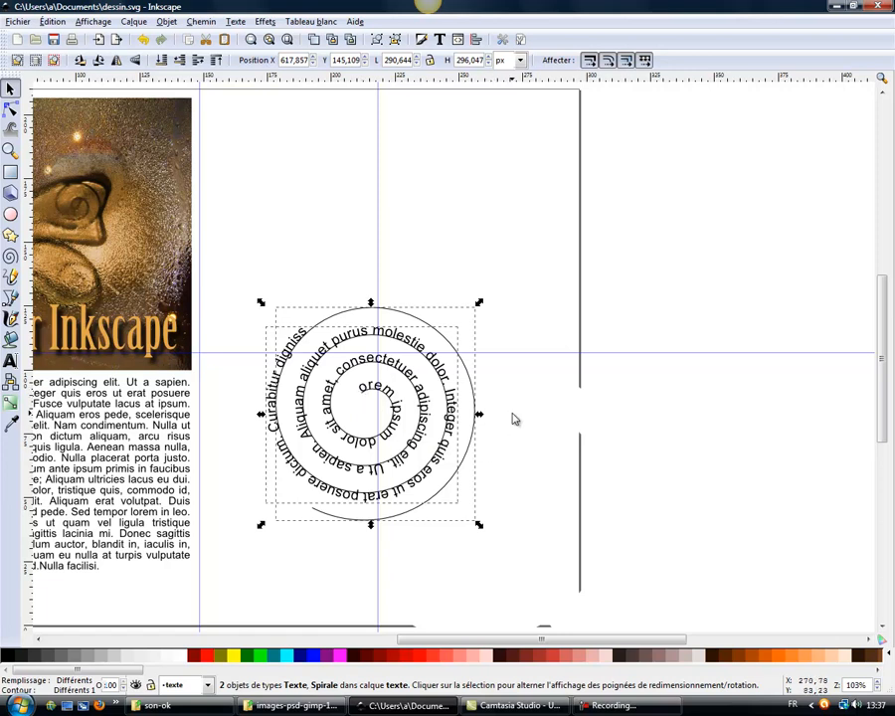
- Make the spiral's stroke fully transparent by setting its alpha to 0, and close the fill and stroke settings
{"action": "left_click", "coordinate": [492, 341]}
{"action": "left_click", "coordinate": [462, 355]}
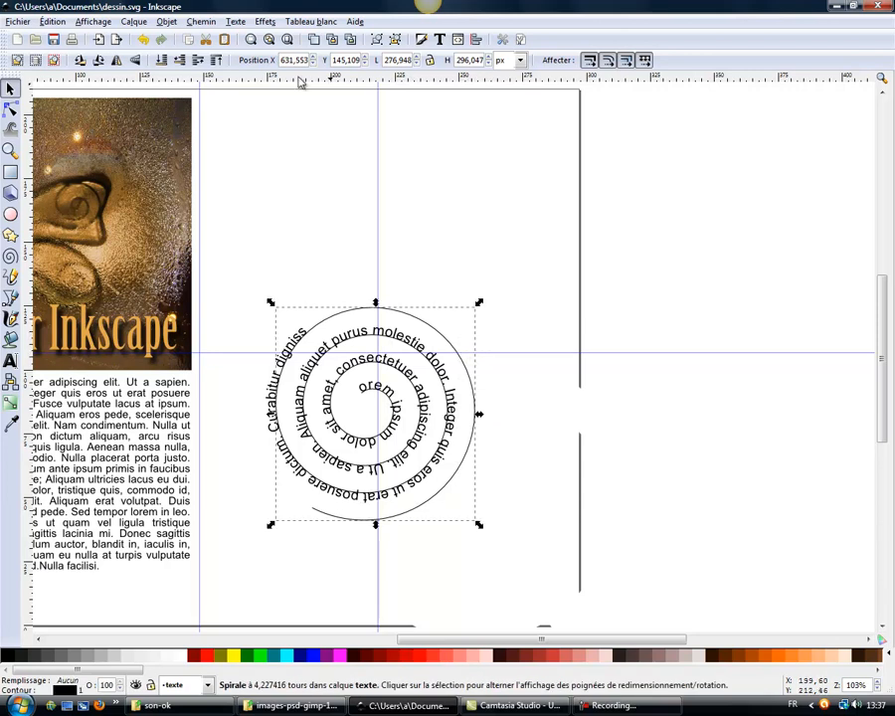
{"action": "left_click", "coordinate": [168, 21]}
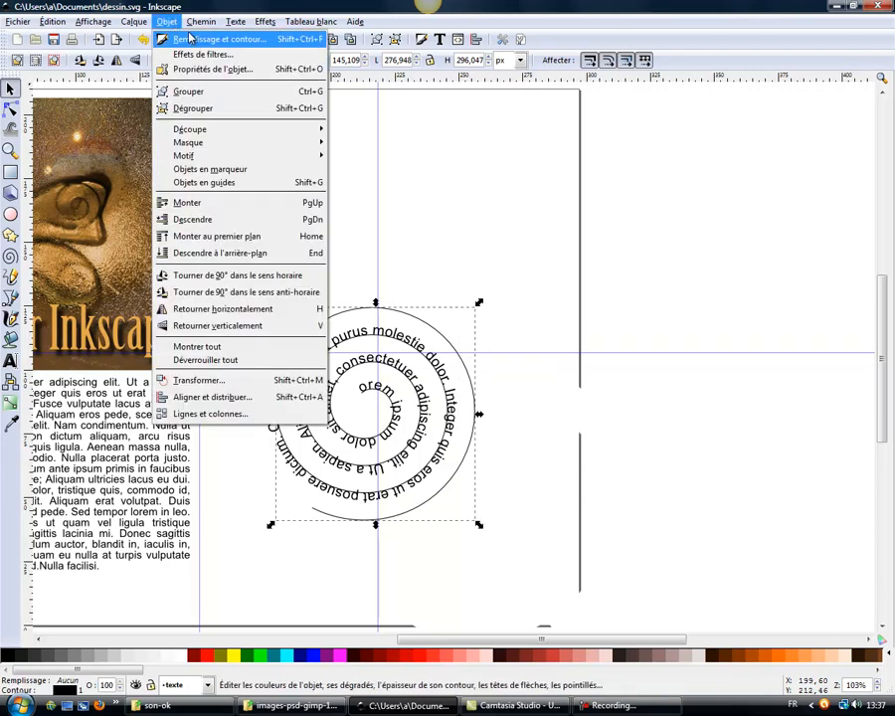
{"action": "left_click", "coordinate": [169, 40]}
{"action": "left_click_drag", "start_coordinate": [662, 9], "coordinate": [527, 112]}
{"action": "left_click", "coordinate": [610, 149]}
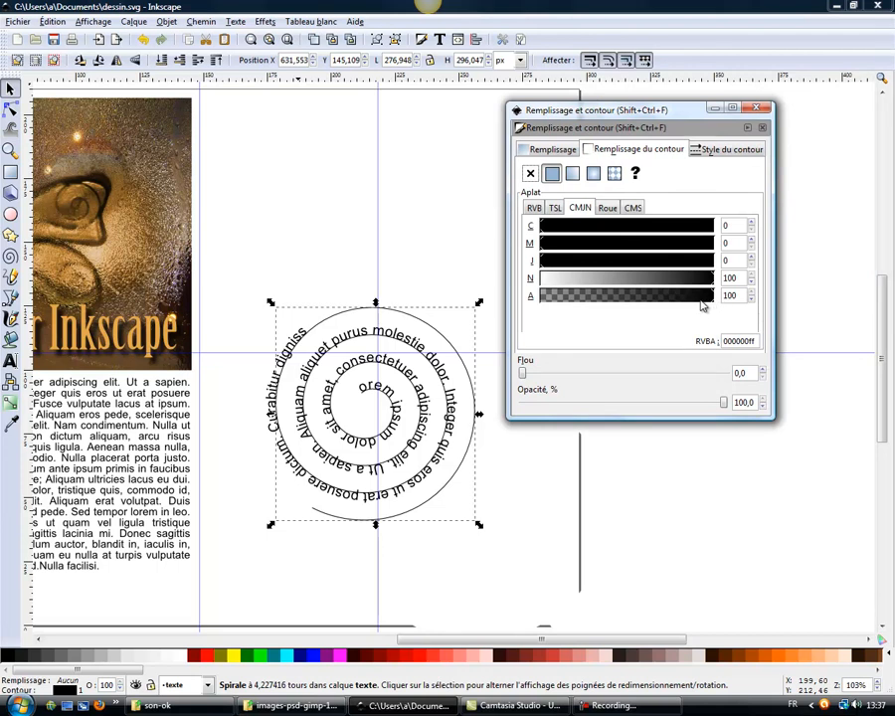
{"action": "left_click_drag", "start_coordinate": [680, 307], "coordinate": [545, 305]}
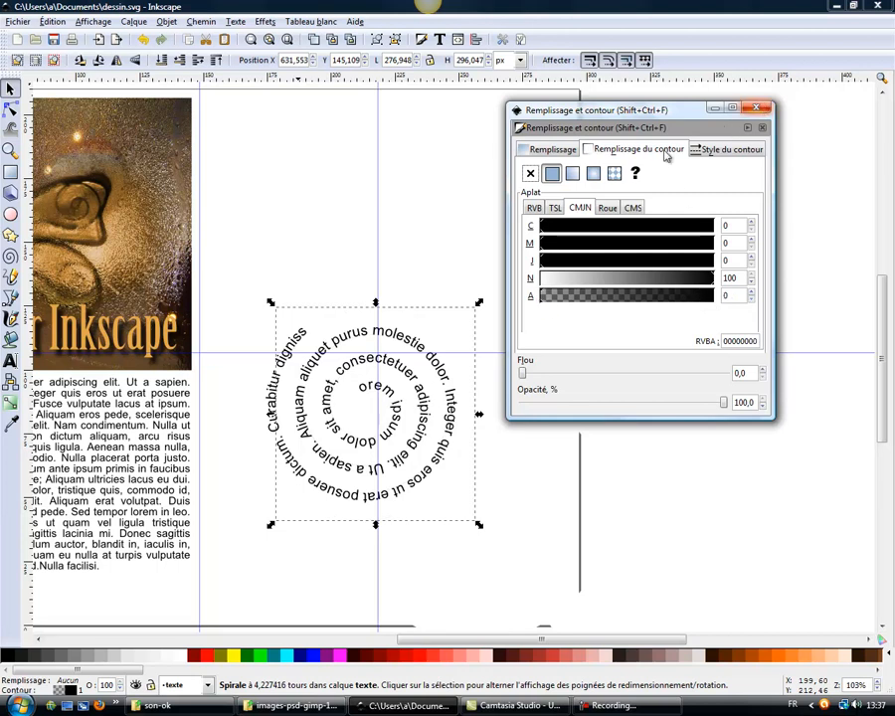
{"action": "left_click", "coordinate": [756, 107]}
- Select only the text running along the spiral and fill it with white
{"action": "left_click", "coordinate": [556, 230]}
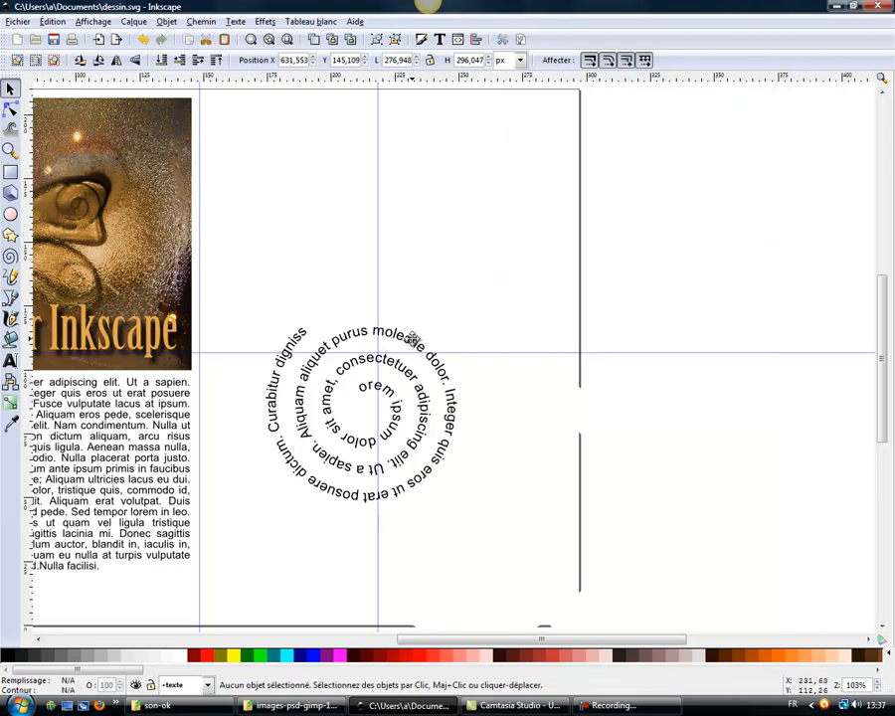
{"action": "left_click", "coordinate": [423, 334]}
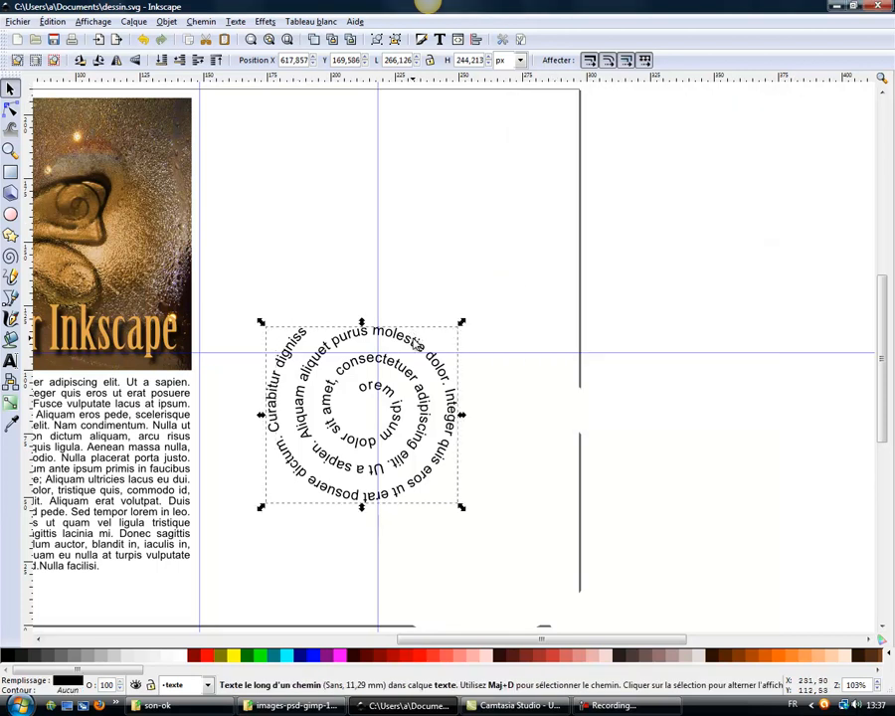
{"action": "left_click", "coordinate": [338, 657]}
{"action": "left_click", "coordinate": [185, 658]}
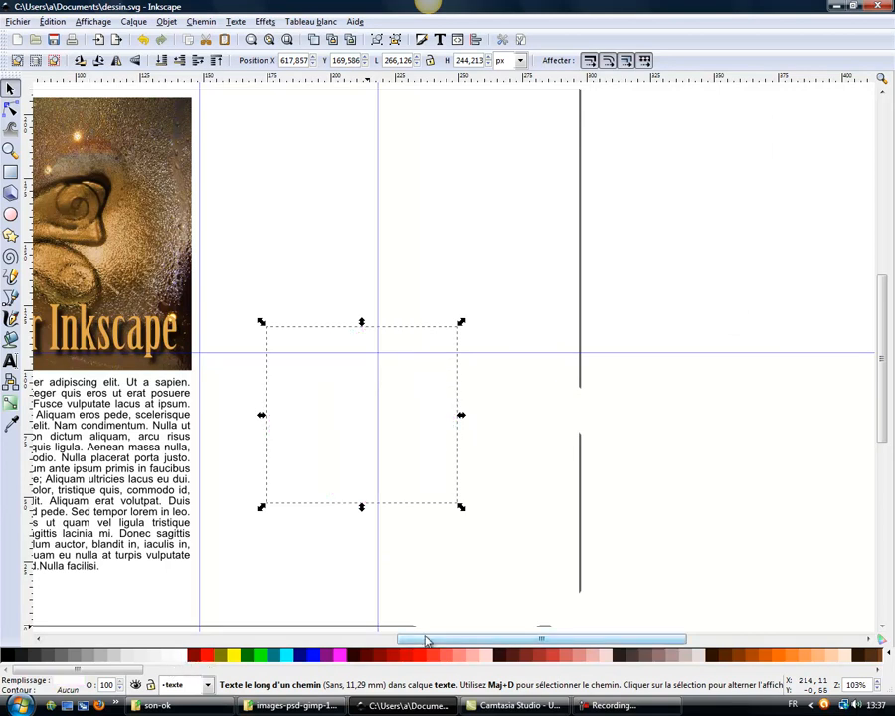
- Place the white spiral text over the butterfly picture and enlarge it to about 369 by 339 px
{"action": "left_click_drag", "start_coordinate": [407, 644], "coordinate": [356, 644]}
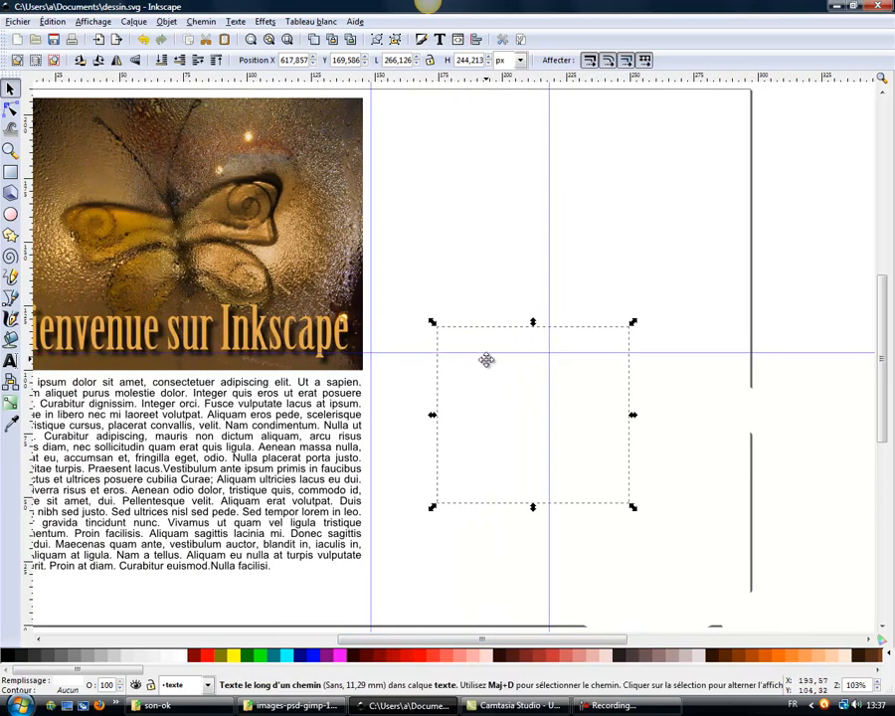
{"action": "left_click_drag", "start_coordinate": [469, 394], "coordinate": [127, 191]}
{"action": "left_click_drag", "start_coordinate": [376, 641], "coordinate": [332, 642]}
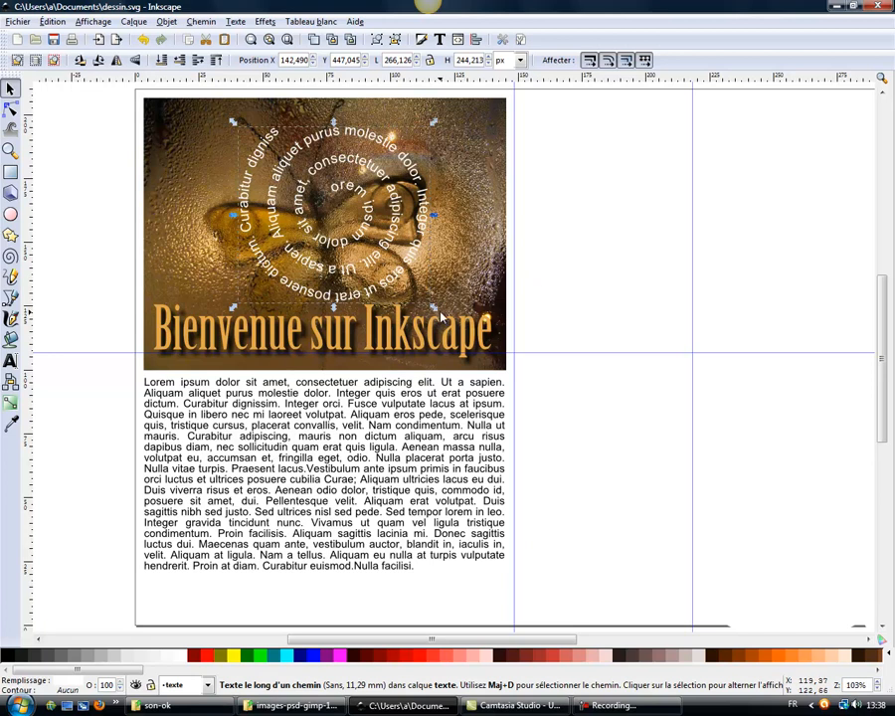
{"action": "left_click_drag", "start_coordinate": [436, 310], "coordinate": [508, 375]}
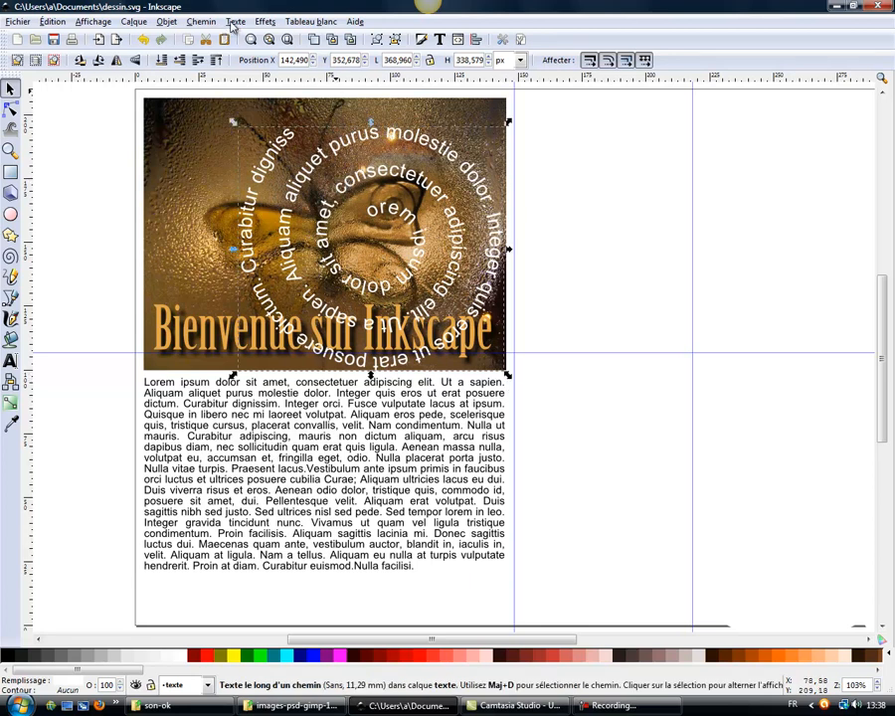
- Make the white spiral text semi-transparent by setting its fill alpha to 42, close the fill and stroke settings, and deselect it
{"action": "left_click", "coordinate": [201, 21]}
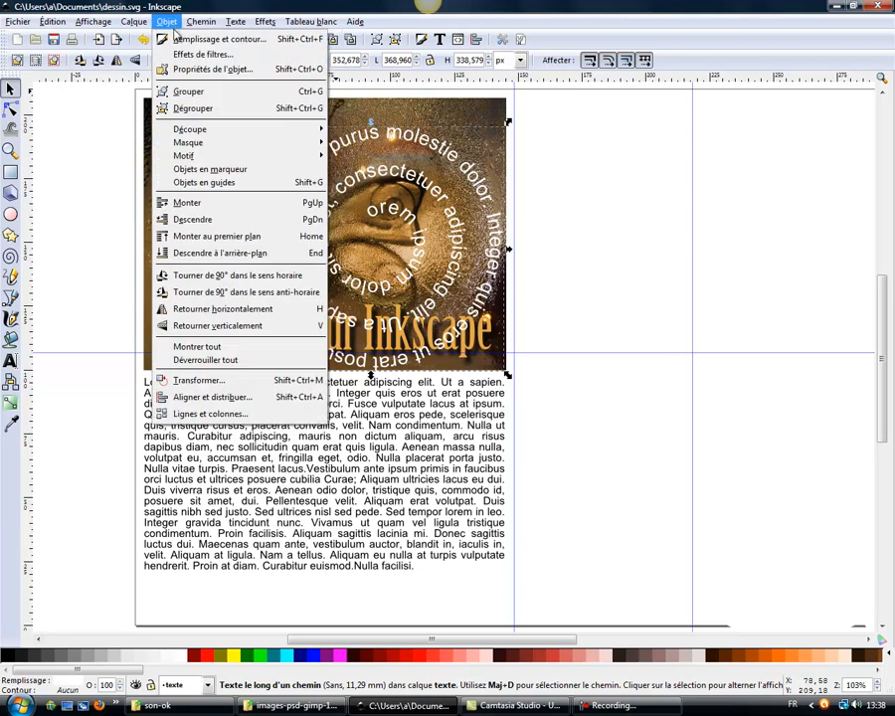
{"action": "left_click", "coordinate": [126, 32]}
{"action": "left_click_drag", "start_coordinate": [699, 12], "coordinate": [659, 78]}
{"action": "left_click", "coordinate": [664, 115]}
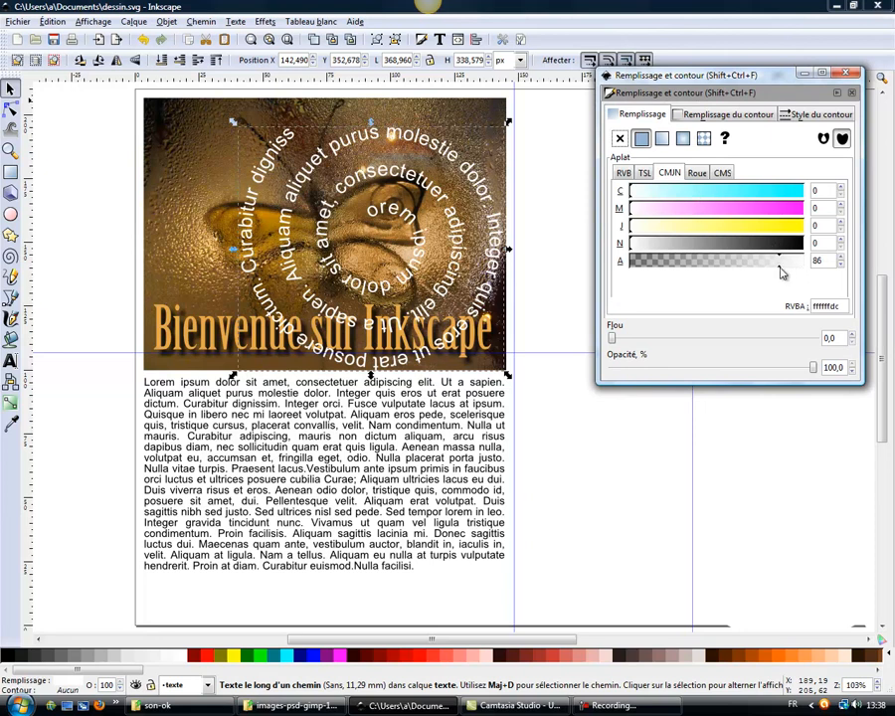
{"action": "left_click", "coordinate": [745, 266]}
{"action": "left_click", "coordinate": [724, 268]}
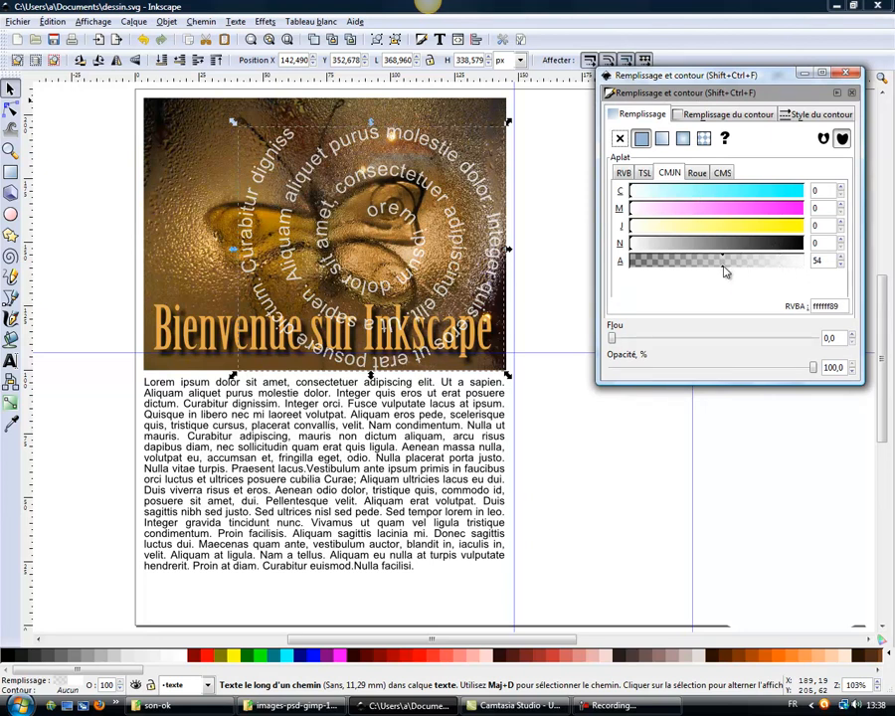
{"action": "left_click", "coordinate": [705, 270]}
{"action": "left_click", "coordinate": [685, 266]}
{"action": "left_click", "coordinate": [807, 271]}
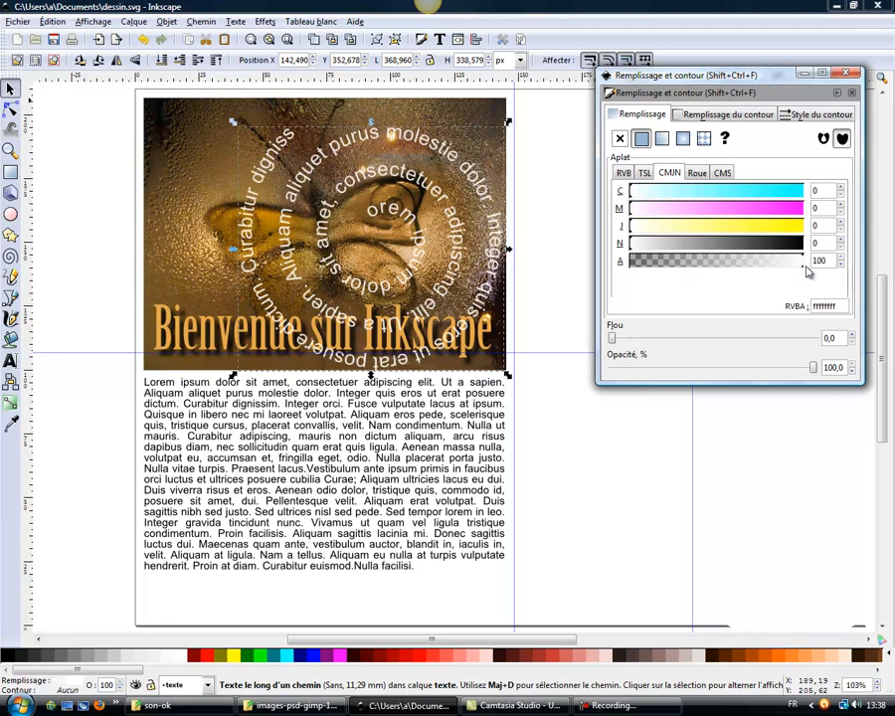
{"action": "left_click", "coordinate": [701, 269]}
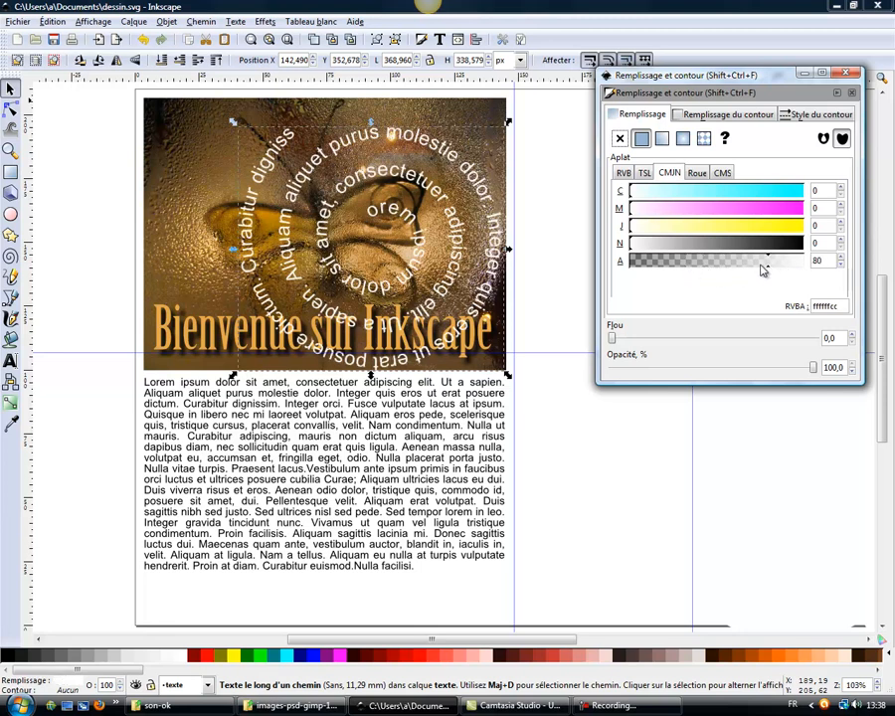
{"action": "left_click", "coordinate": [706, 265]}
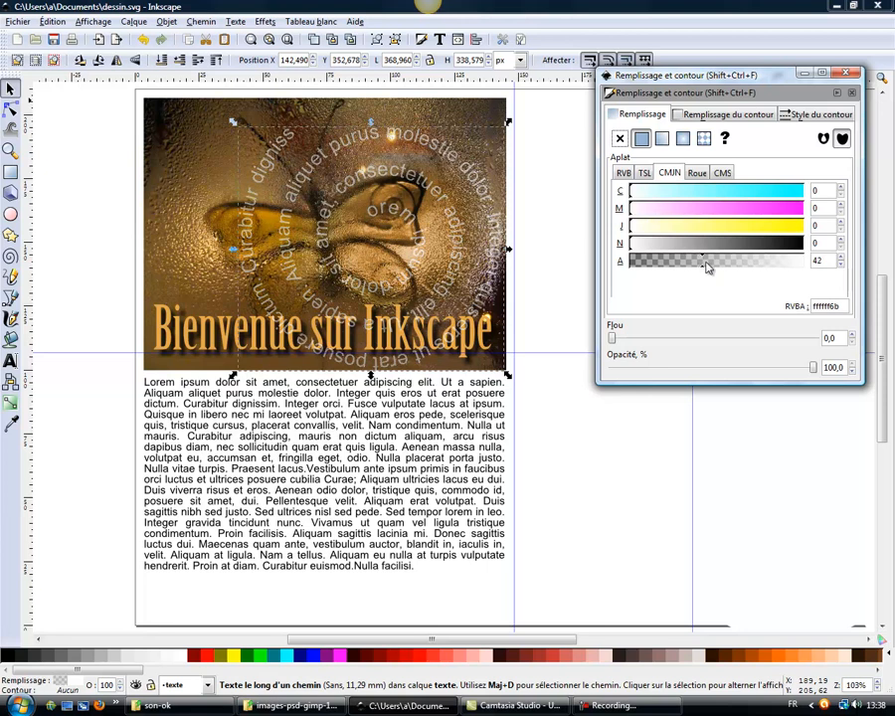
{"action": "left_click", "coordinate": [847, 74]}
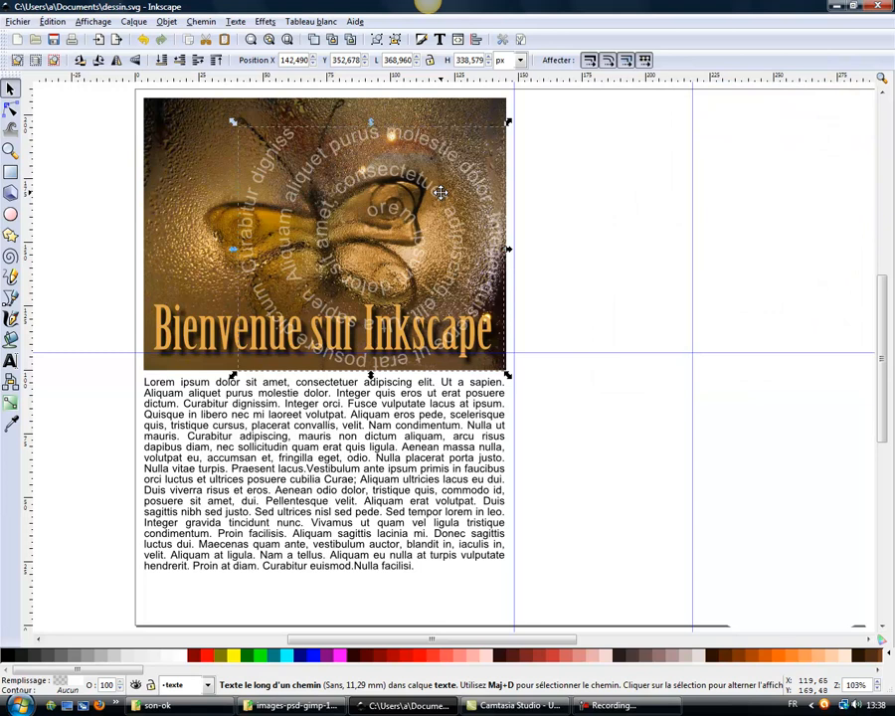
{"action": "left_click", "coordinate": [575, 204]}
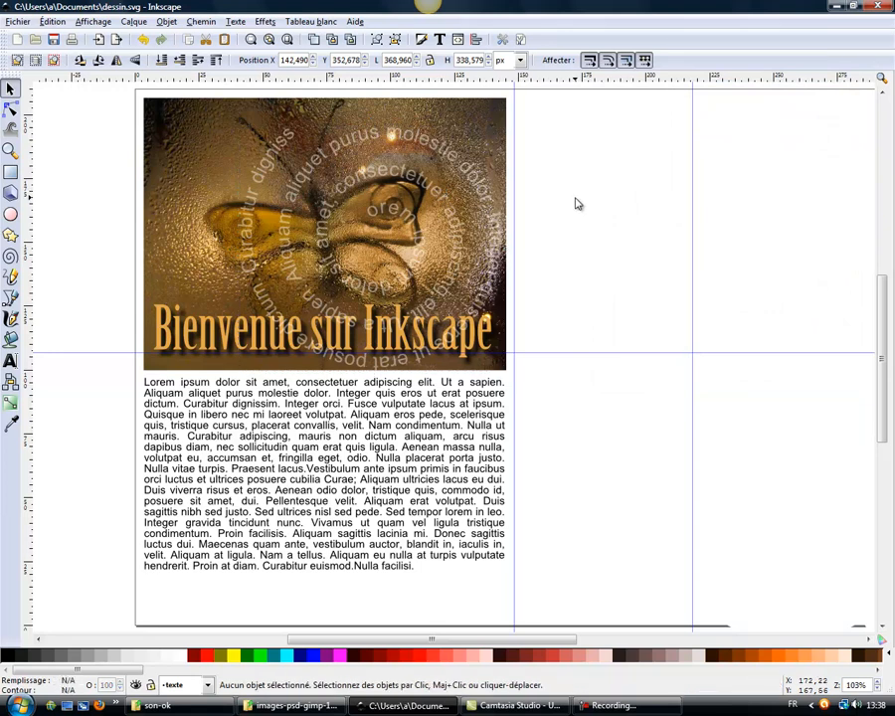
{"action": "left_click", "coordinate": [12, 299]}
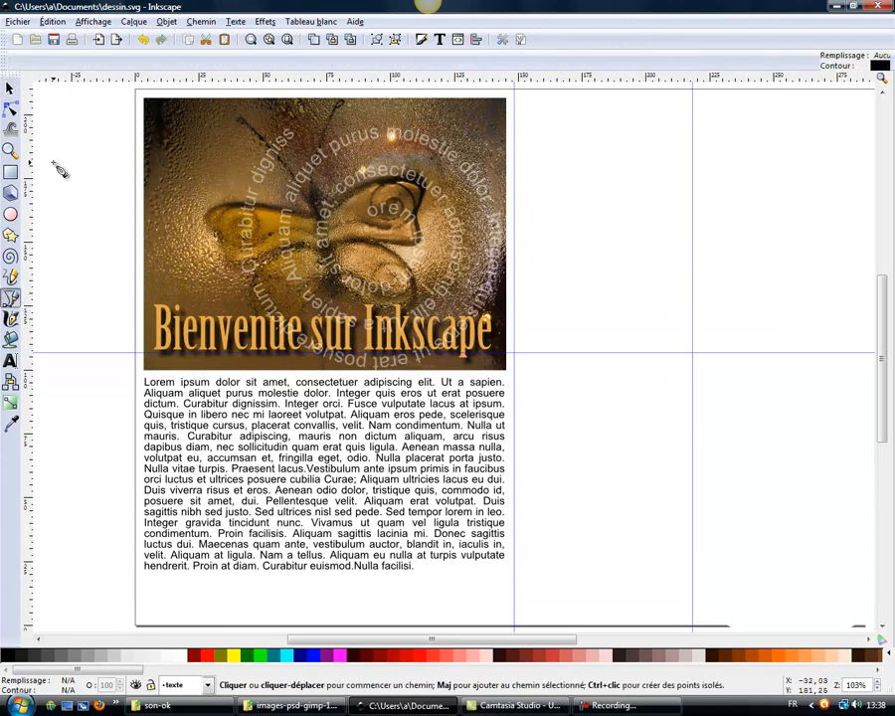
{"action": "left_click", "coordinate": [602, 193]}
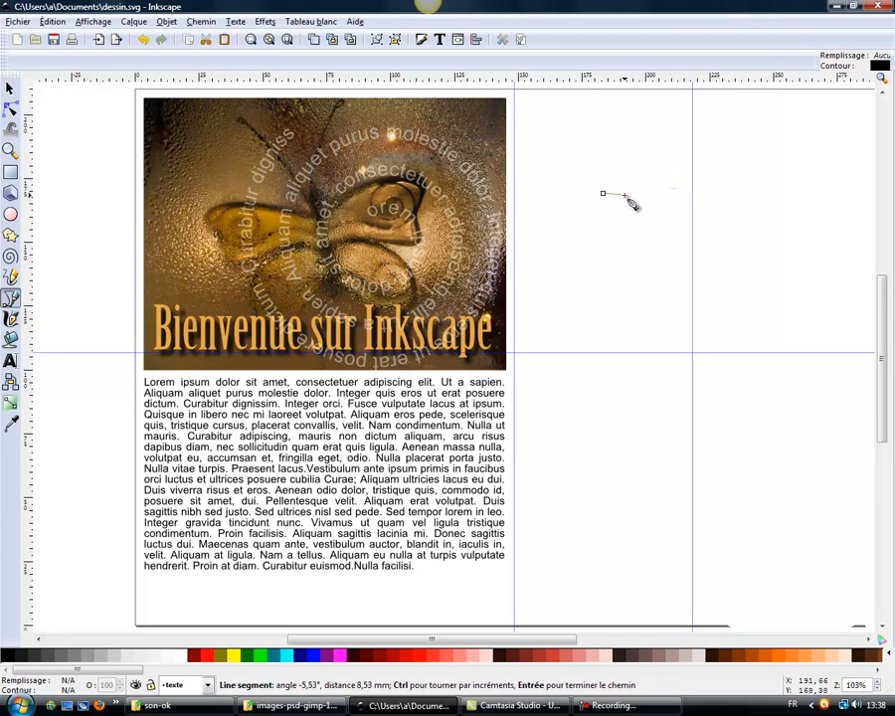
{"action": "left_click", "coordinate": [624, 195]}
{"action": "double_click", "coordinate": [637, 199]}
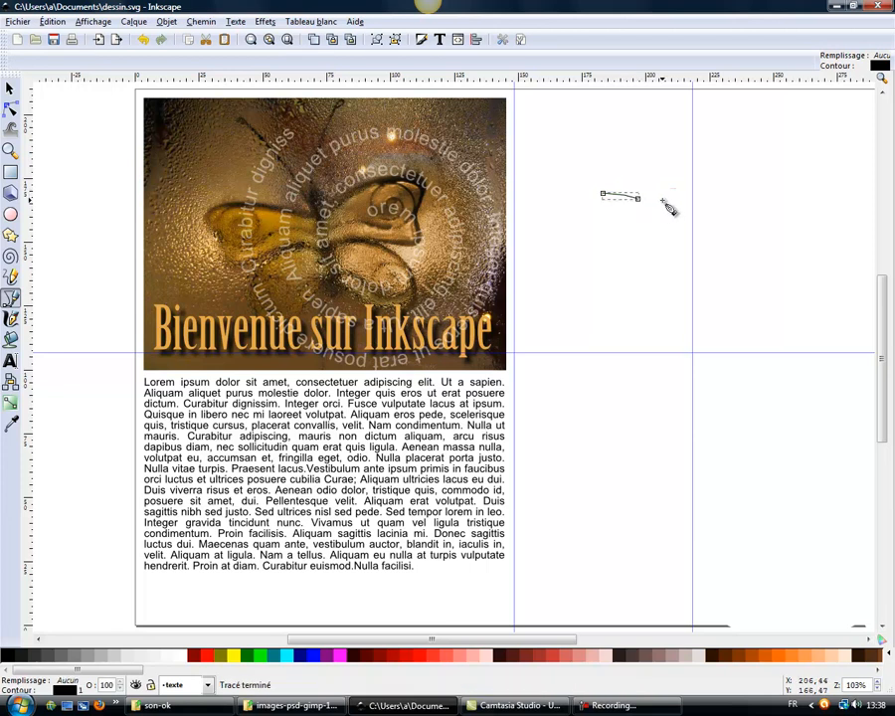
{"action": "left_click", "coordinate": [14, 90]}
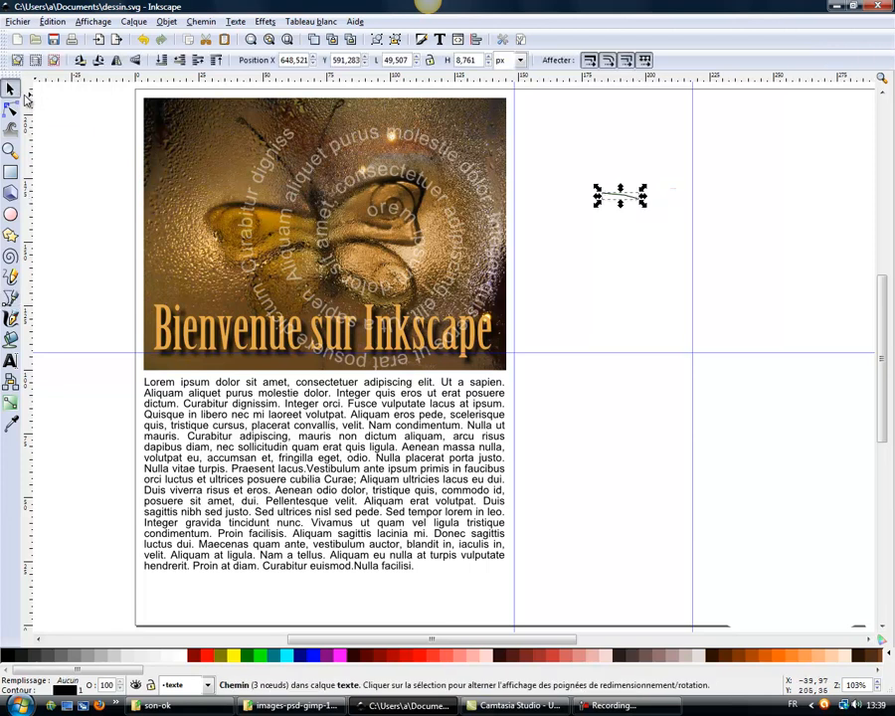
{"action": "key", "text": "Escape"}
{"action": "left_click", "coordinate": [13, 298]}
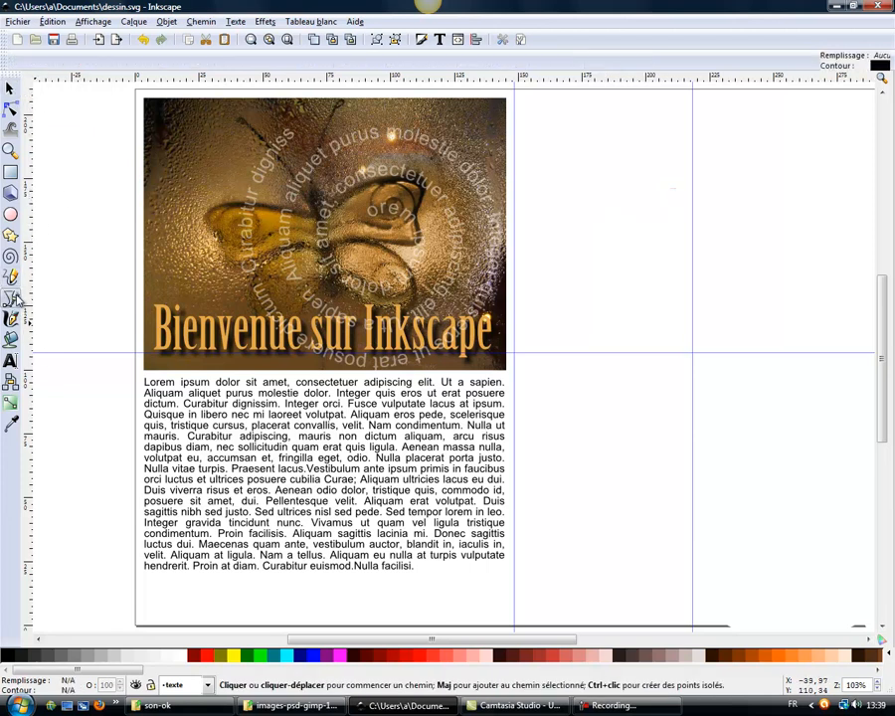
{"action": "left_click", "coordinate": [548, 260]}
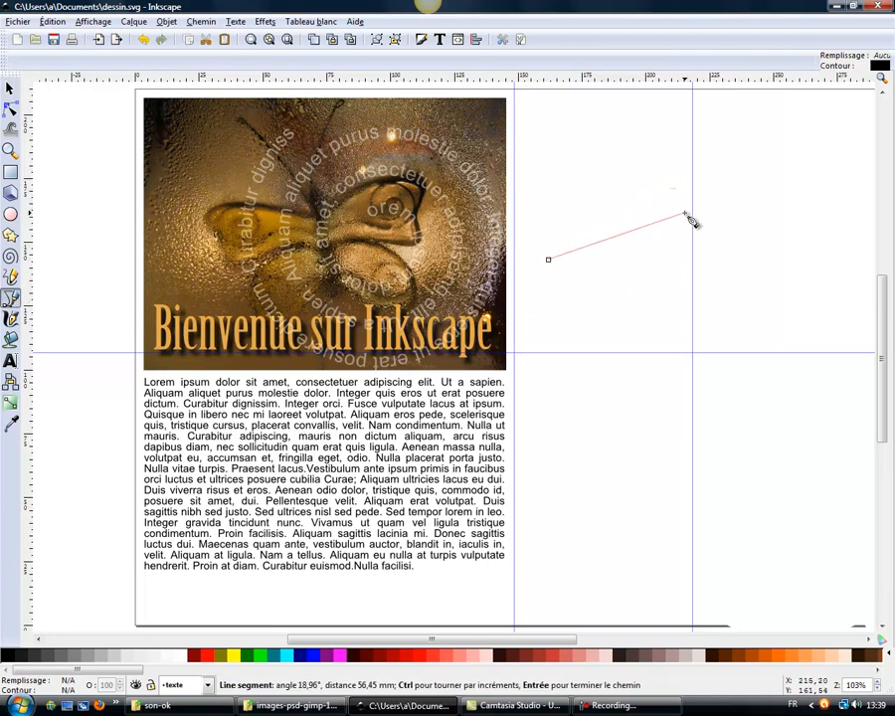
{"action": "left_click", "coordinate": [581, 259]}
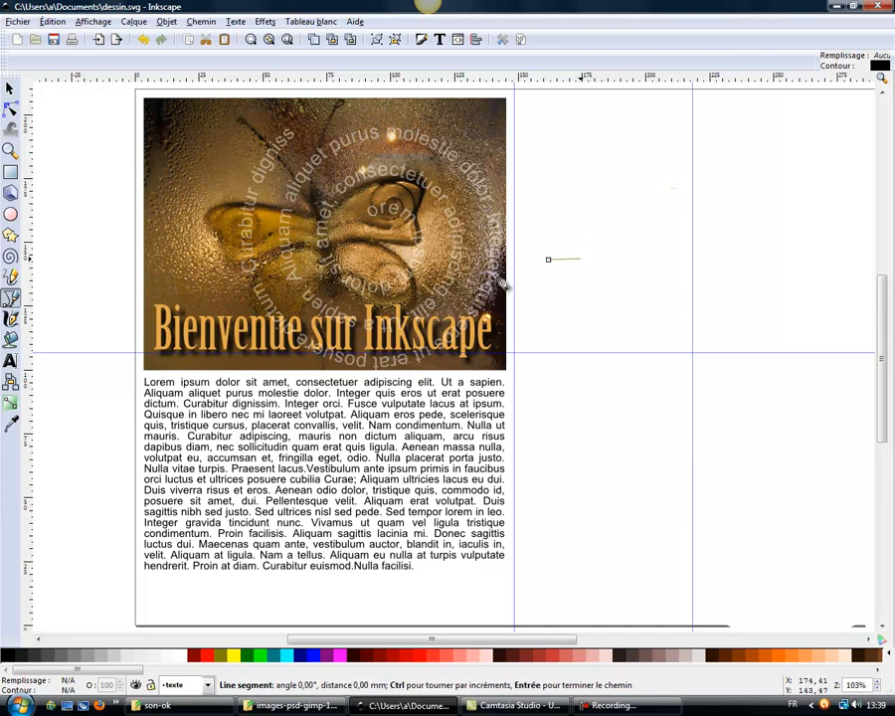
{"action": "key", "text": "Return"}
{"action": "left_click", "coordinate": [10, 89]}
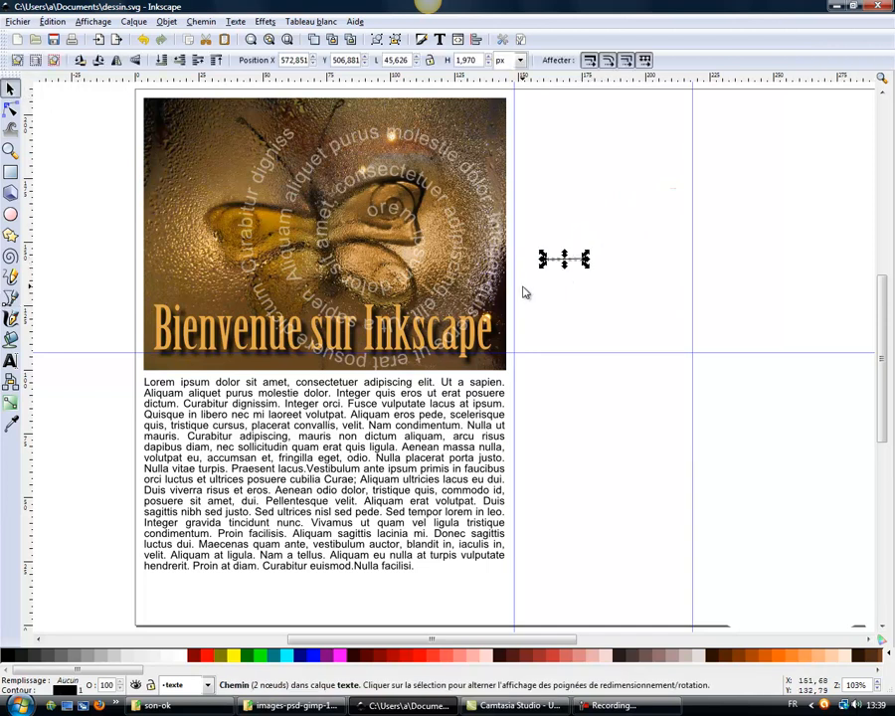
{"action": "key", "text": "Escape"}
- Set the rotation increment to 15 degrees in the Inkscape preferences and close them
{"action": "left_click", "coordinate": [22, 20]}
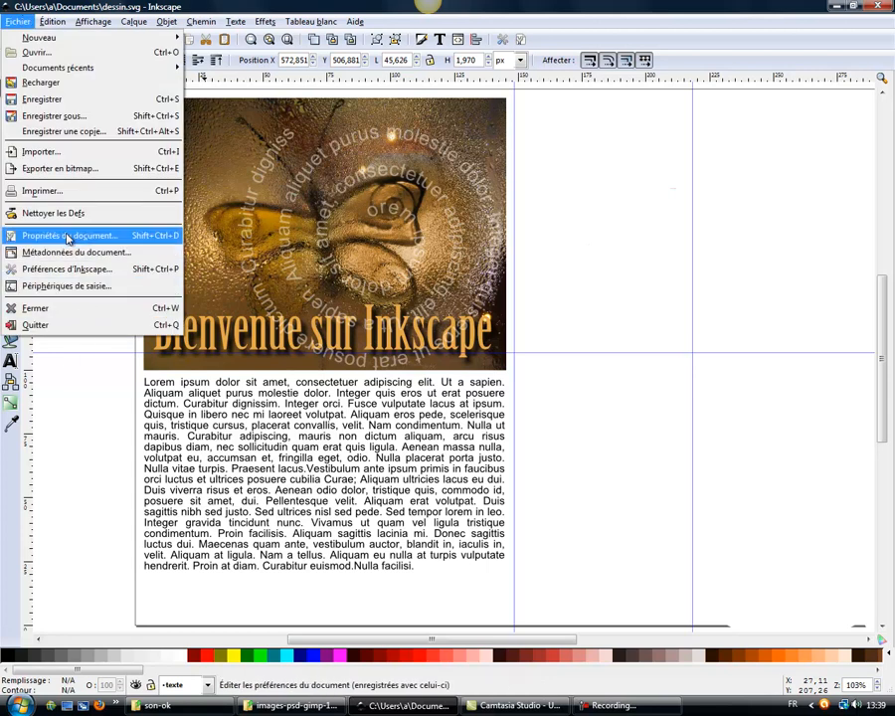
{"action": "left_click", "coordinate": [60, 269]}
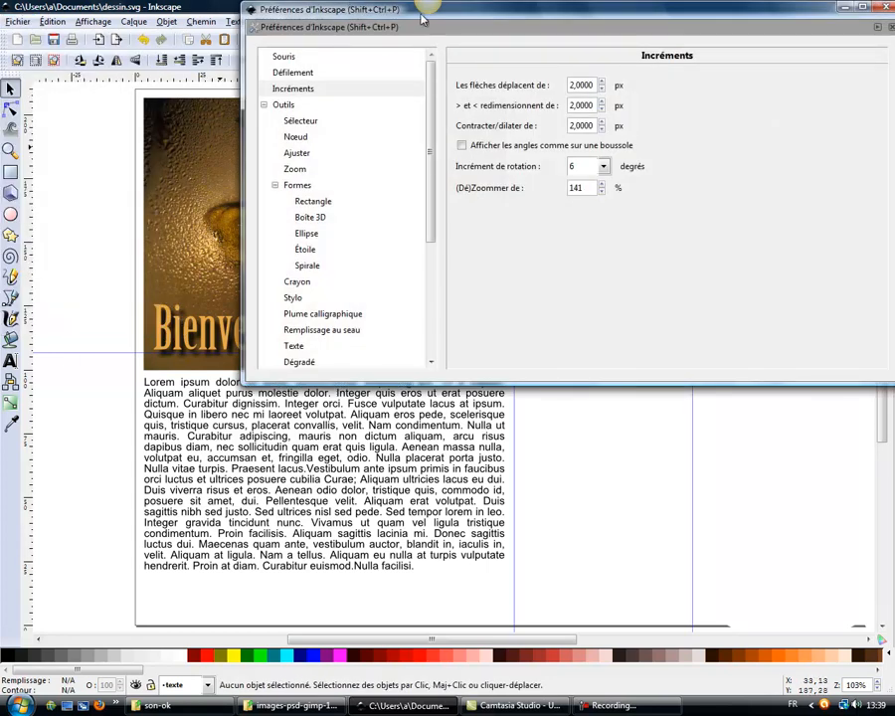
{"action": "left_click_drag", "start_coordinate": [520, 15], "coordinate": [407, 170]}
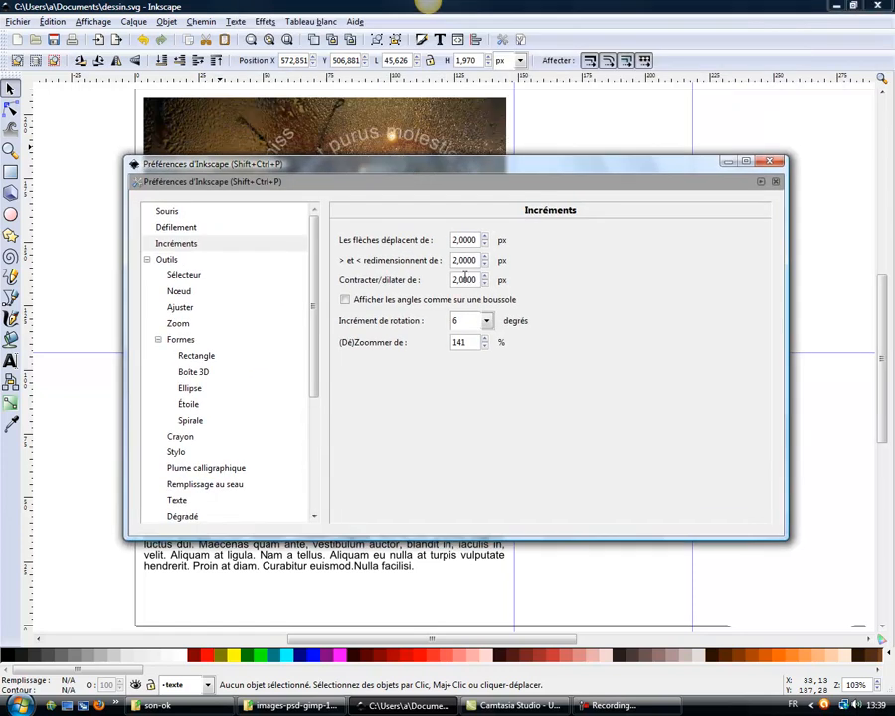
{"action": "left_click", "coordinate": [469, 325]}
{"action": "left_click", "coordinate": [458, 326]}
{"action": "left_click", "coordinate": [485, 321]}
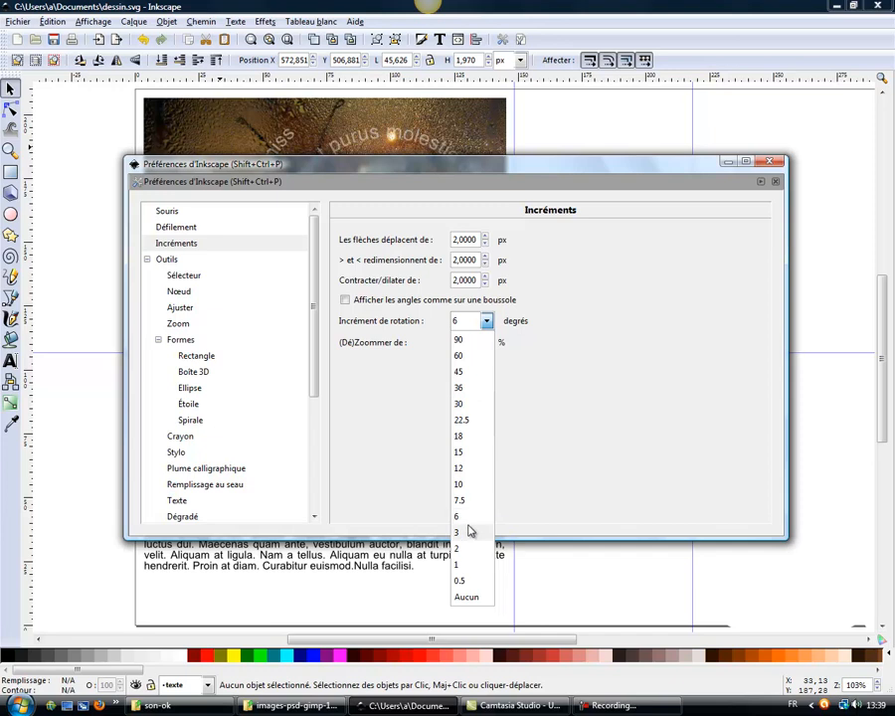
{"action": "left_click", "coordinate": [474, 456]}
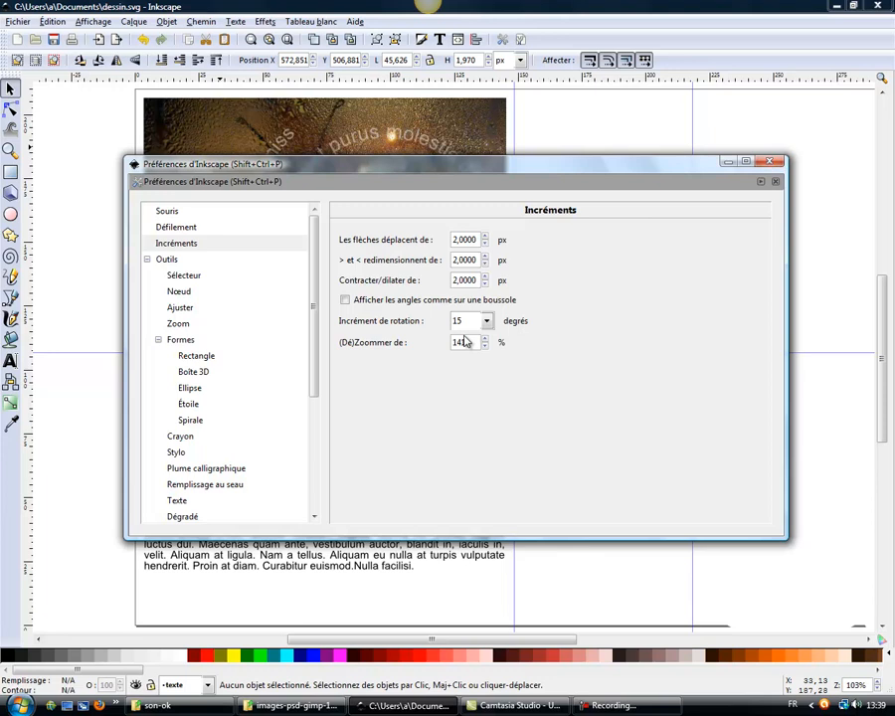
{"action": "left_click", "coordinate": [780, 165]}
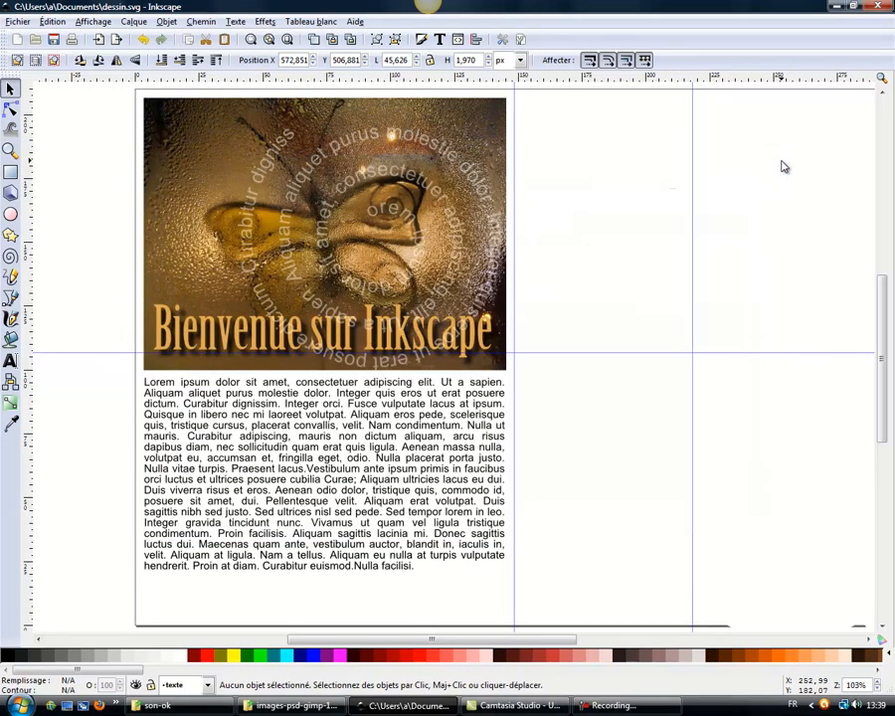
- Draw a straight horizontal line about 34 px long in the empty area beside the butterfly picture, using the Bézier tool
{"action": "left_click", "coordinate": [9, 298]}
{"action": "left_click", "coordinate": [567, 319]}
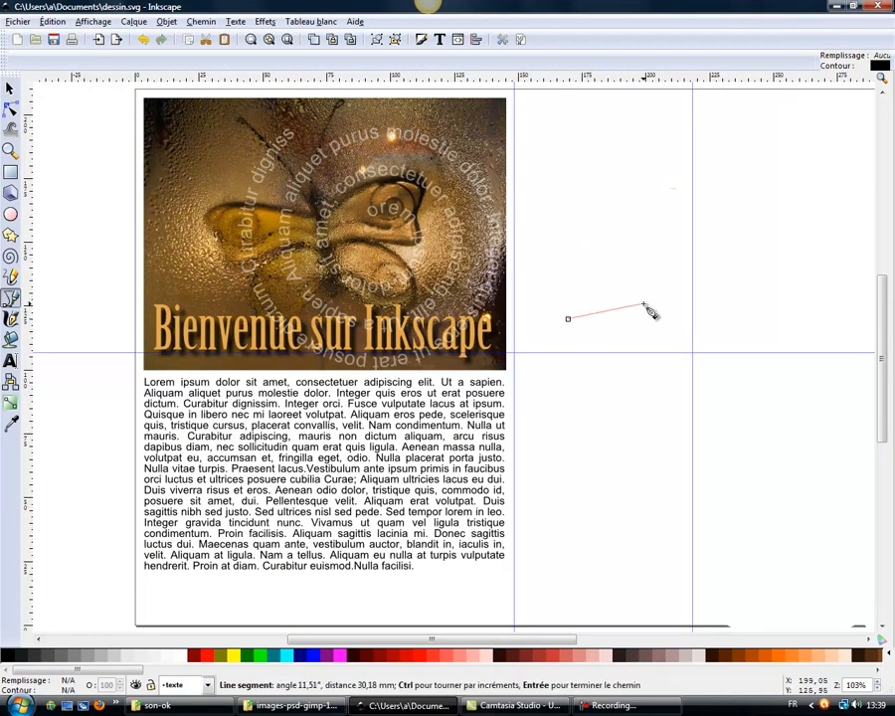
{"action": "double_click", "coordinate": [592, 319]}
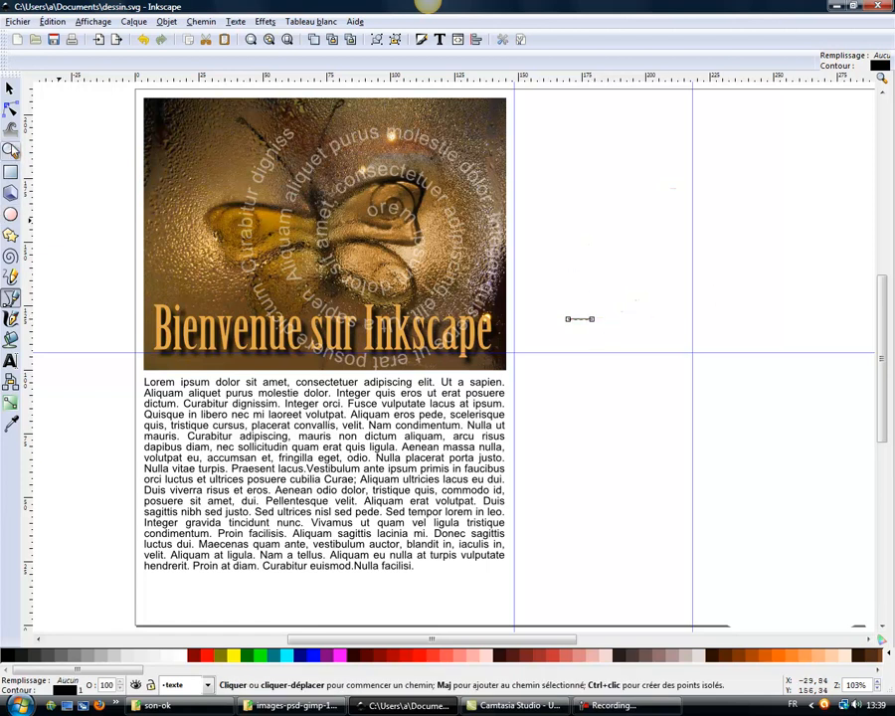
- Show the line's rotation handles and move its rotation centre horizontally to about 8 mm beyond the line's right end
{"action": "key", "text": "F3"}
{"action": "left_click_drag", "start_coordinate": [567, 313], "coordinate": [614, 338]}
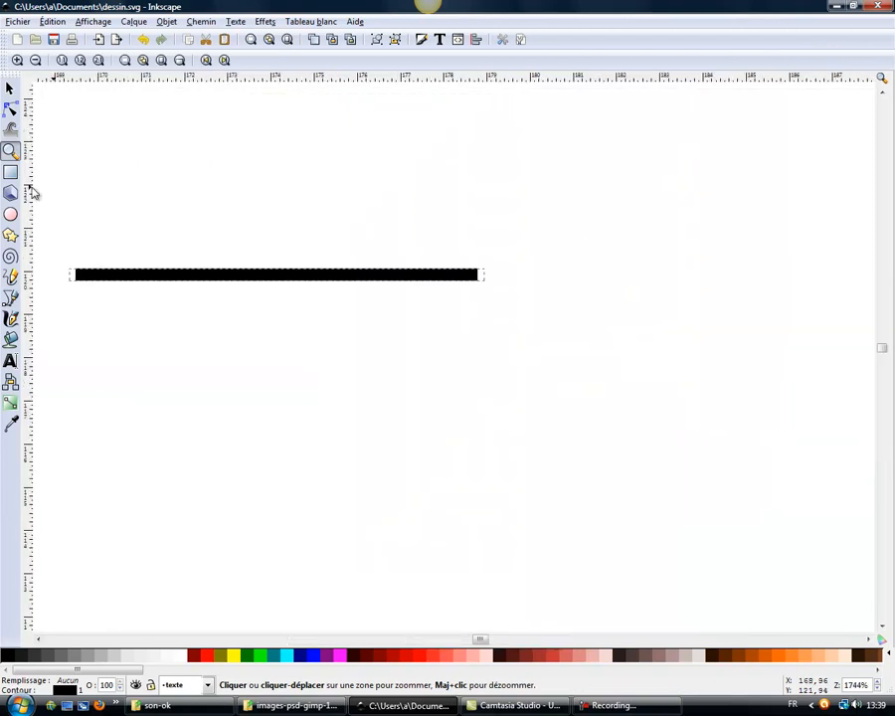
{"action": "key", "text": "F1"}
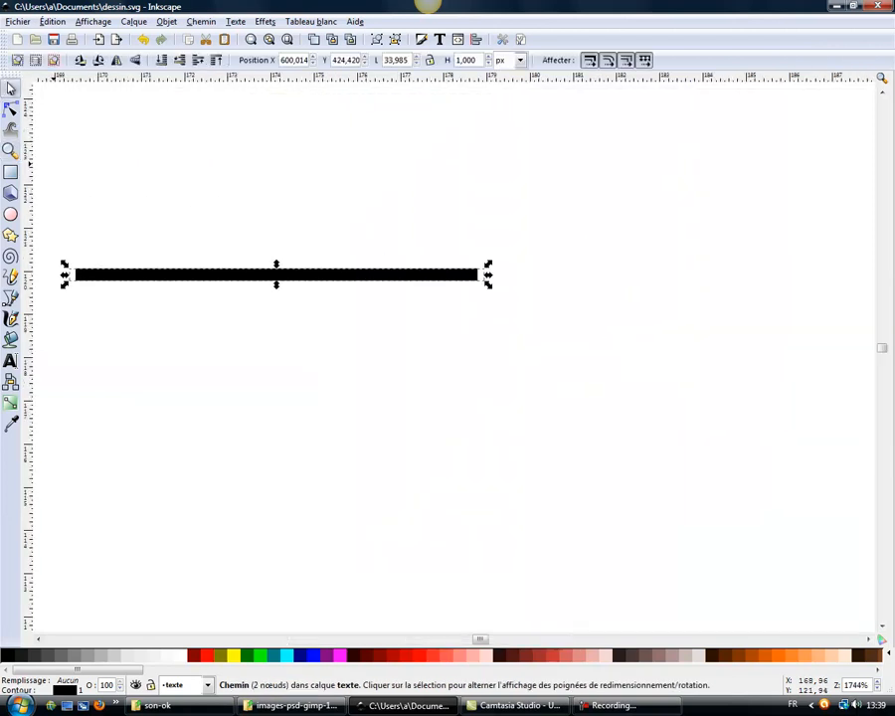
{"action": "left_click", "coordinate": [203, 274]}
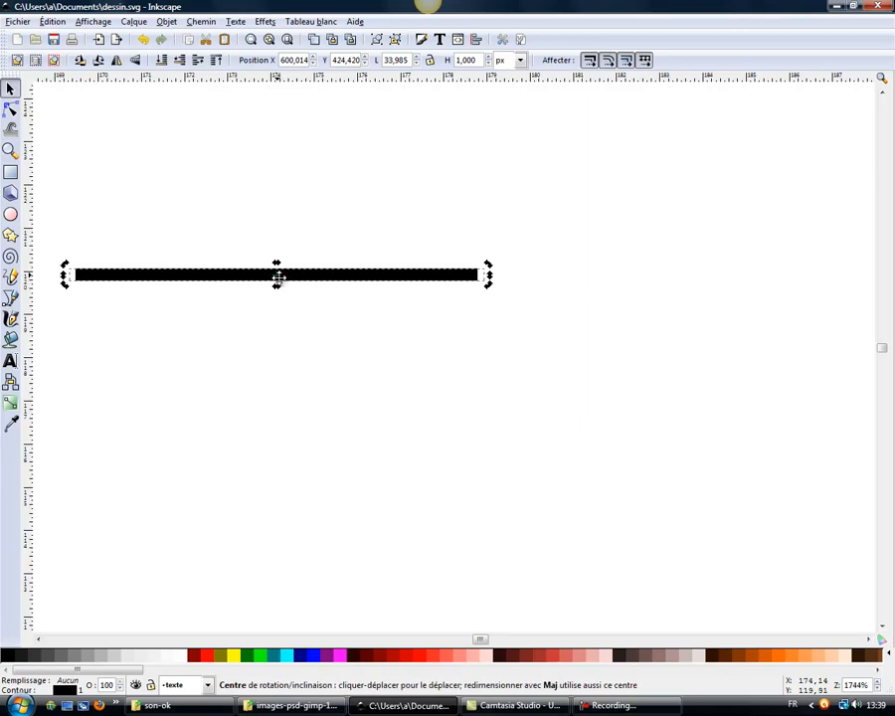
{"action": "left_click_drag", "start_coordinate": [488, 286], "coordinate": [437, 309]}
{"action": "mouse_move", "coordinate": [278, 281]}
{"action": "left_mouse_down"}
{"action": "mouse_move", "coordinate": [378, 325]}
{"action": "mouse_move", "coordinate": [456, 309]}
{"action": "mouse_move", "coordinate": [517, 282]}
{"action": "mouse_move", "coordinate": [659, 314]}
{"action": "mouse_move", "coordinate": [822, 317]}
{"action": "left_mouse_up"}
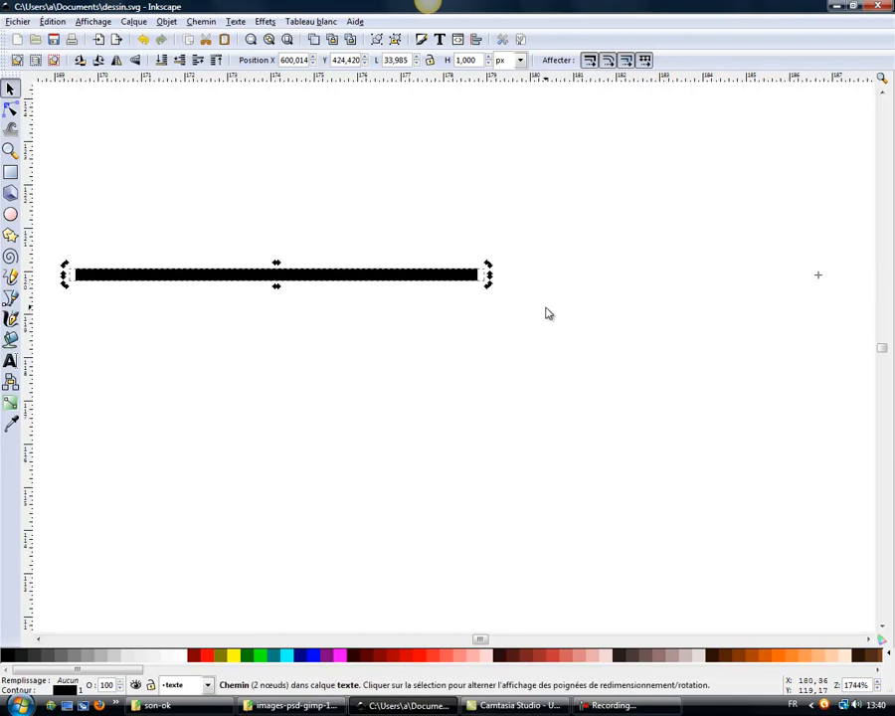
{"action": "mouse_move", "coordinate": [65, 285]}
{"action": "left_mouse_down"}
{"action": "mouse_move", "coordinate": [86, 250]}
{"action": "mouse_move", "coordinate": [73, 279]}
{"action": "left_mouse_up"}
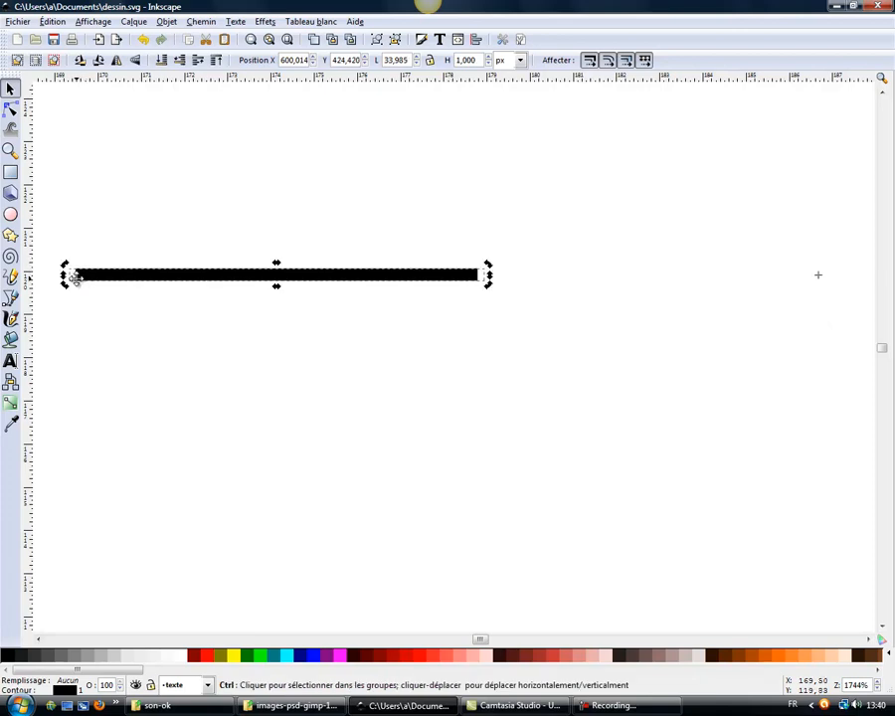
- Move the line's rotation centre farther right, to about 29 mm beyond the line's right end
{"action": "key", "text": "F3"}
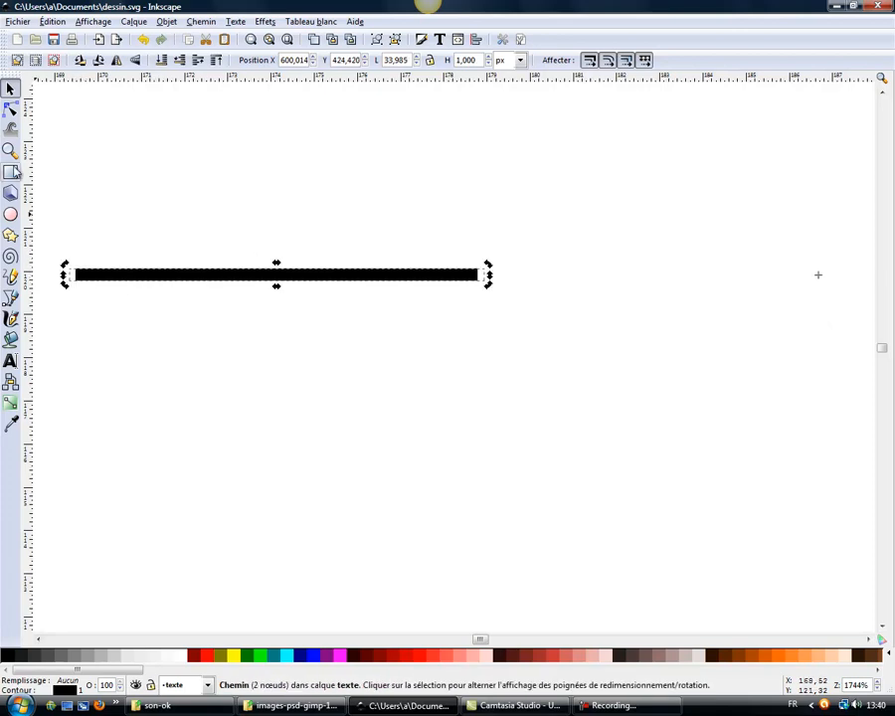
{"action": "left_click_drag", "start_coordinate": [442, 226], "coordinate": [861, 350]}
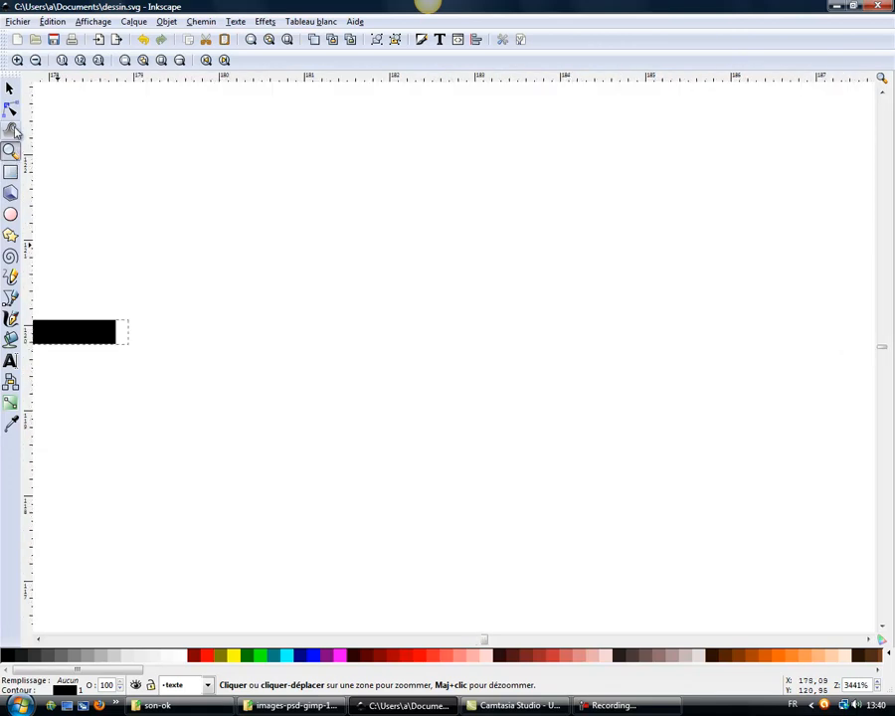
{"action": "key", "text": "F1"}
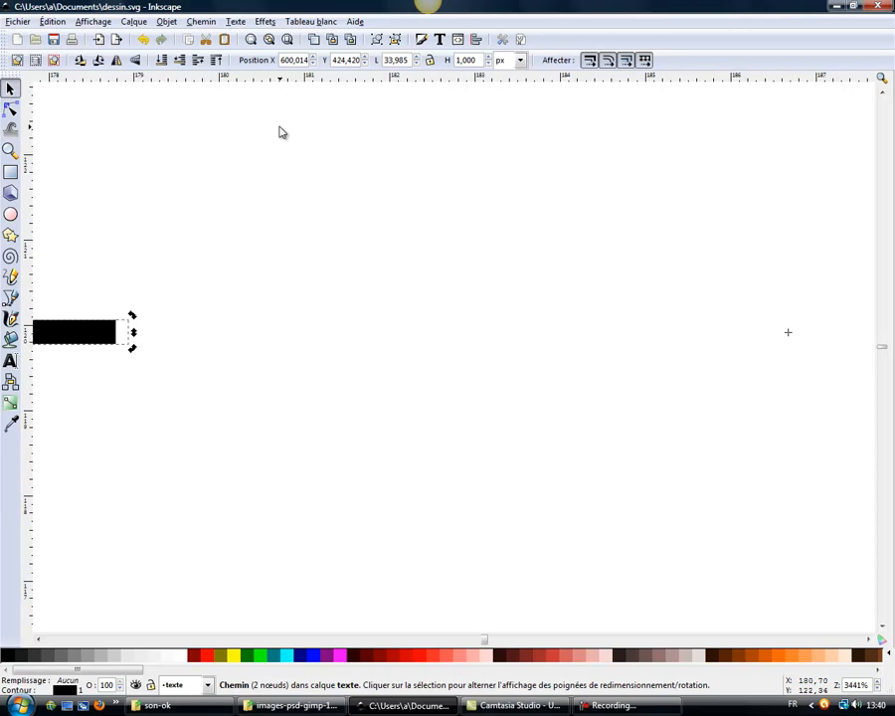
{"action": "left_click", "coordinate": [10, 150]}
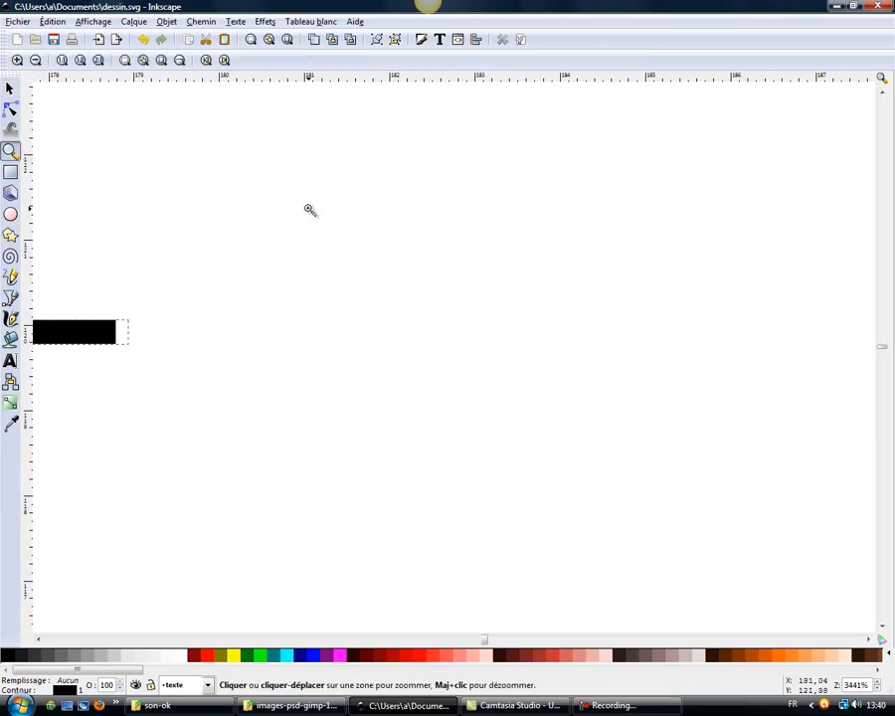
{"action": "left_click", "coordinate": [308, 208], "text": "shift"}
{"action": "left_click", "coordinate": [308, 209], "text": "shift"}
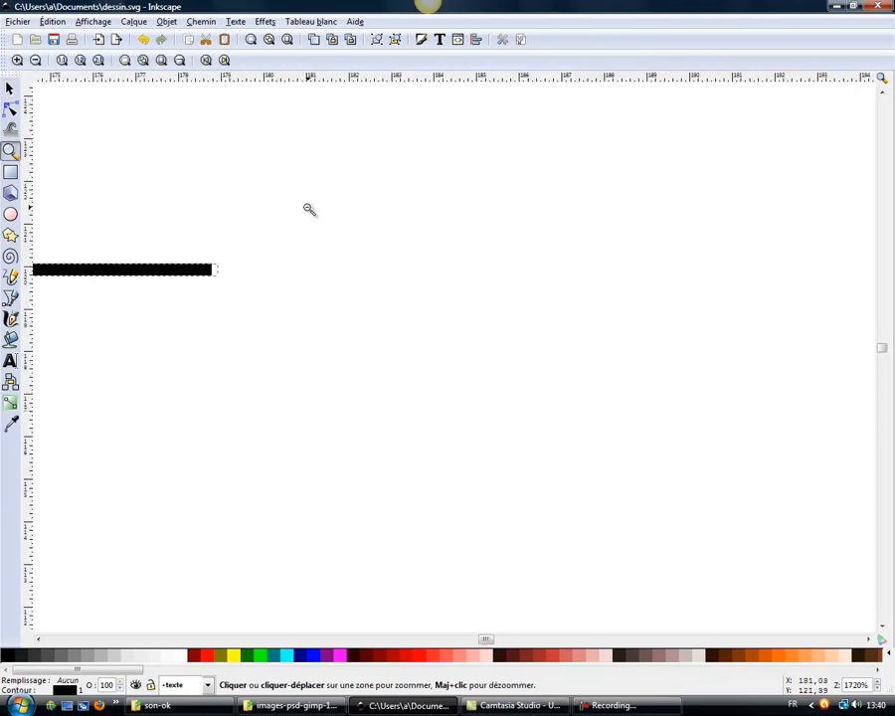
{"action": "left_click", "coordinate": [309, 209], "text": "shift"}
{"action": "left_click", "coordinate": [149, 137], "text": "shift"}
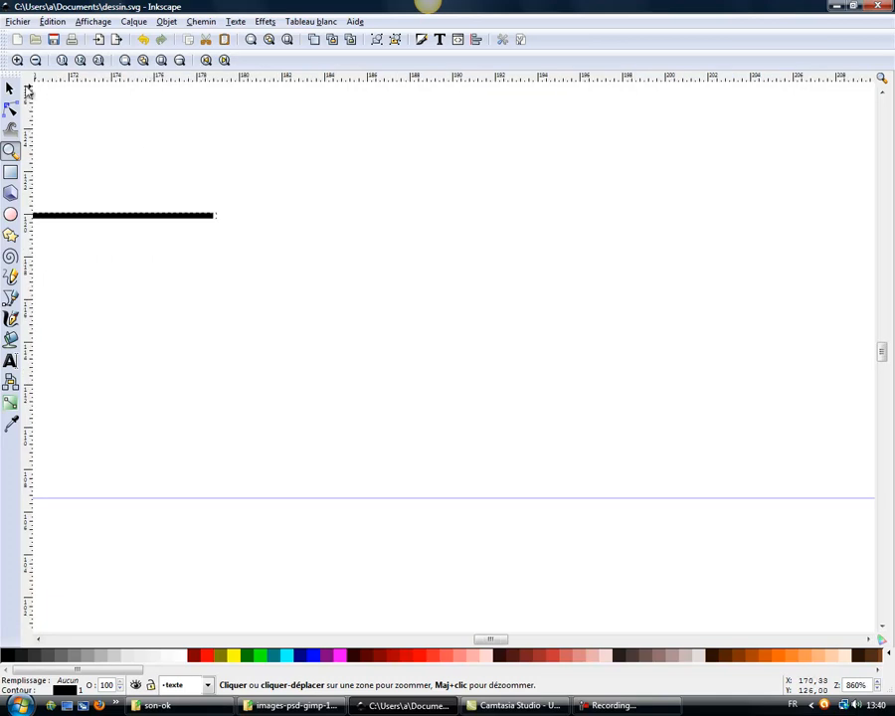
{"action": "left_click", "coordinate": [10, 89]}
{"action": "left_click", "coordinate": [168, 213]}
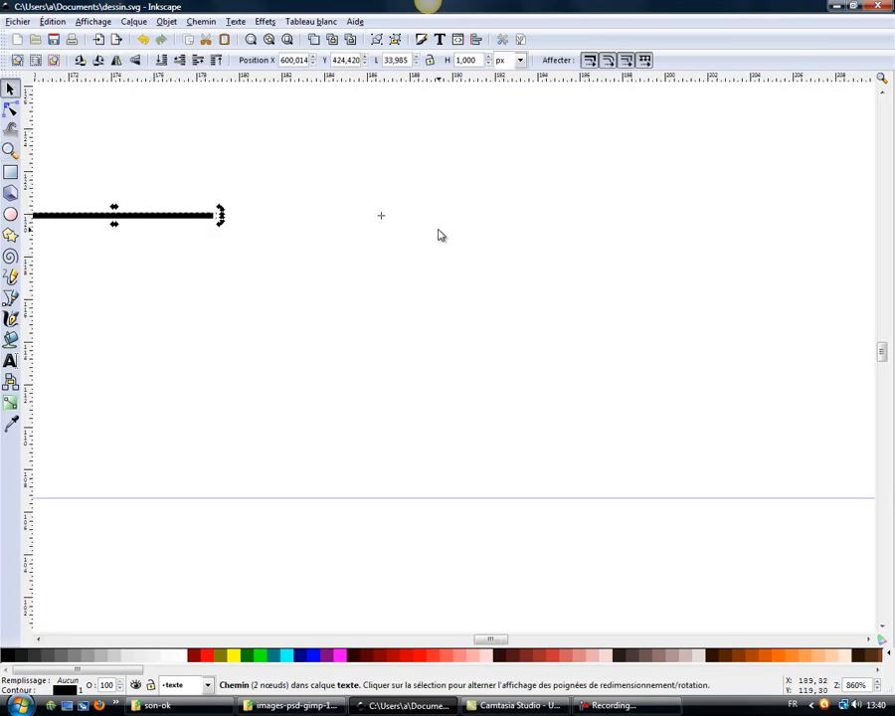
{"action": "left_click_drag", "start_coordinate": [382, 218], "coordinate": [833, 254]}
- Move the line's rotation centre horizontally to about 49 mm beyond the line's right end
{"action": "left_click", "coordinate": [11, 149]}
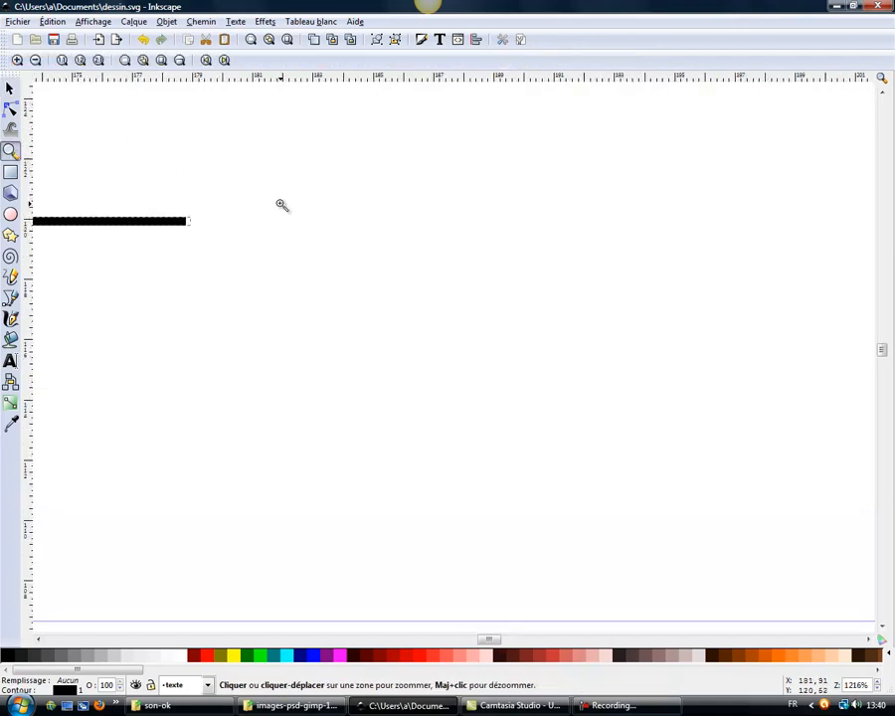
{"action": "left_click", "coordinate": [281, 205], "text": "shift"}
{"action": "left_click", "coordinate": [360, 197], "text": "shift"}
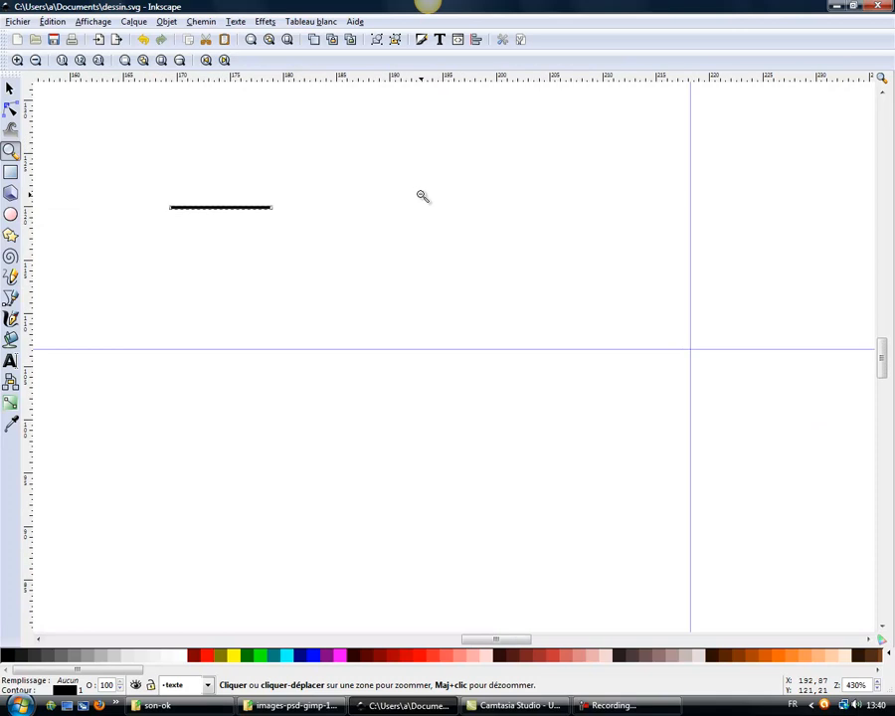
{"action": "left_click", "coordinate": [523, 188], "text": "shift"}
{"action": "left_click", "coordinate": [11, 88]}
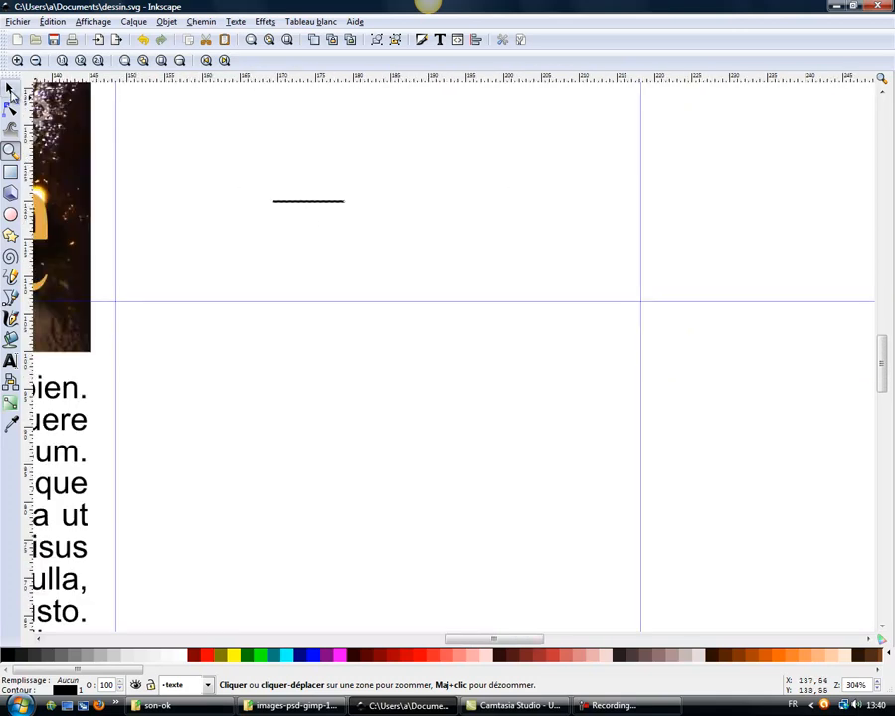
{"action": "left_click", "coordinate": [318, 200]}
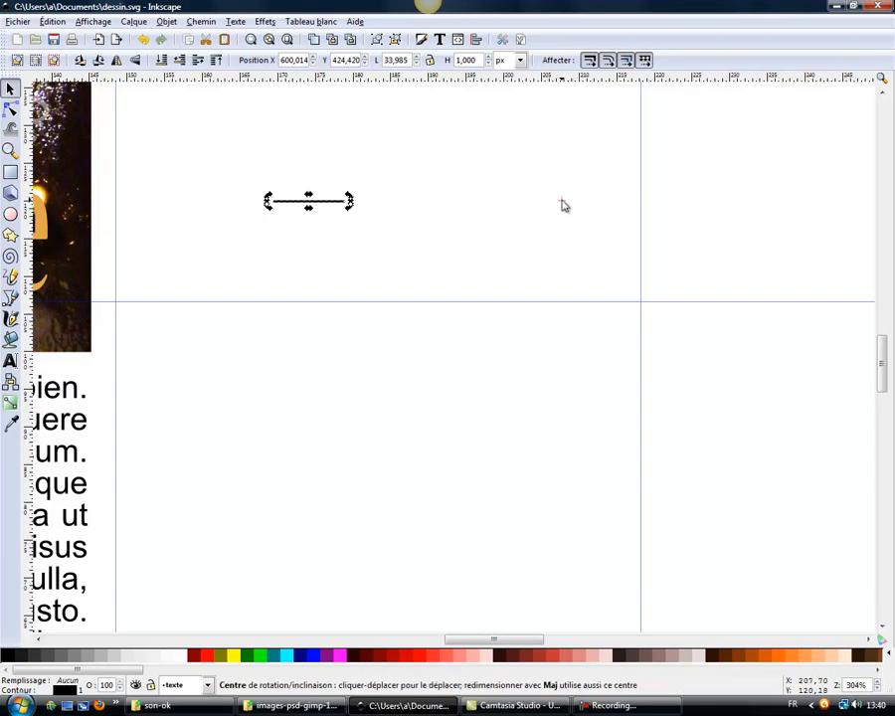
{"action": "left_click_drag", "start_coordinate": [562, 205], "coordinate": [712, 222]}
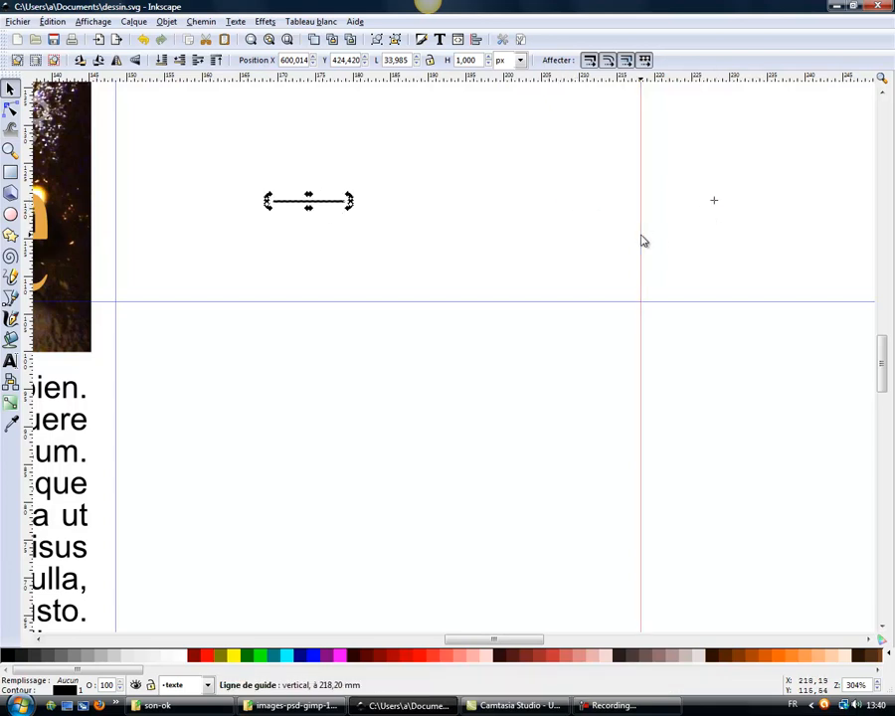
- Remove the vertical guide at 218.20 mm and the horizontal guide at 106.67 mm, and reselect the short line
{"action": "left_click", "coordinate": [527, 242]}
{"action": "left_click_drag", "start_coordinate": [645, 258], "coordinate": [25, 253]}
{"action": "left_click_drag", "start_coordinate": [261, 303], "coordinate": [343, 31]}
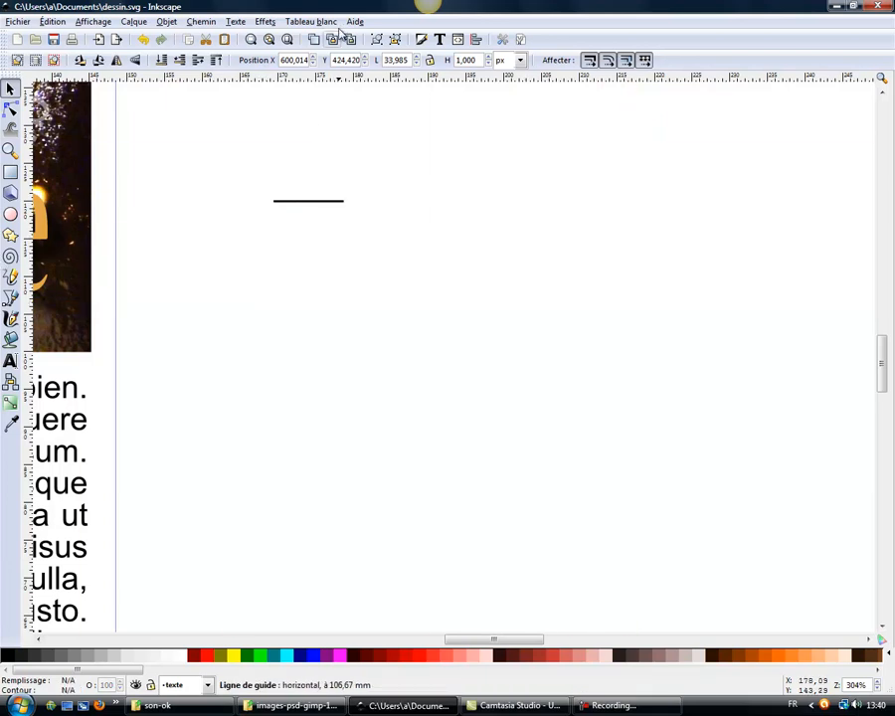
{"action": "left_click", "coordinate": [337, 200]}
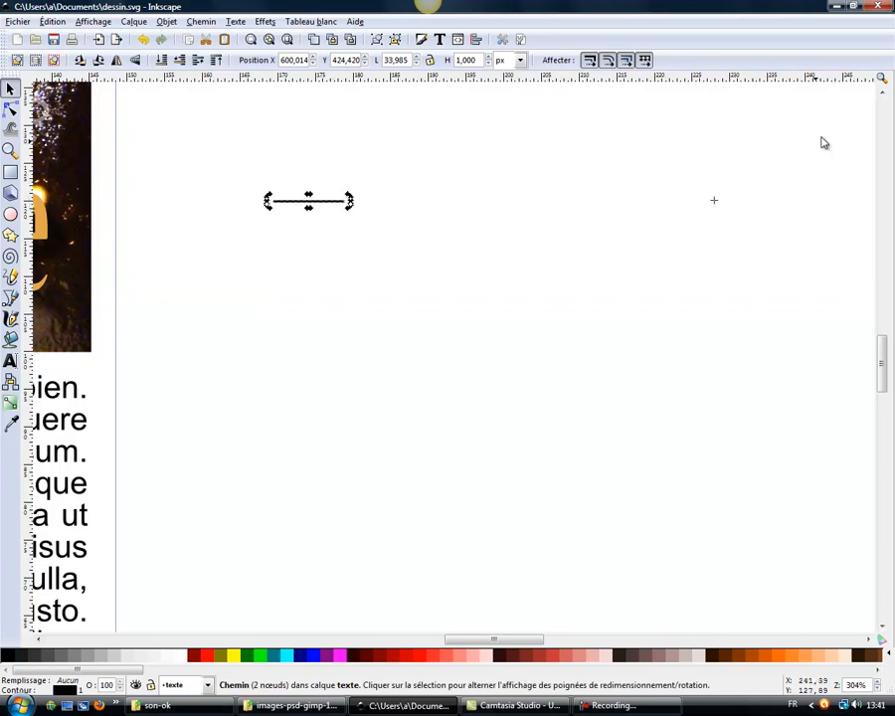
{"action": "scroll", "coordinate": [883, 343], "scroll_direction": "up", "scroll_amount": 3}
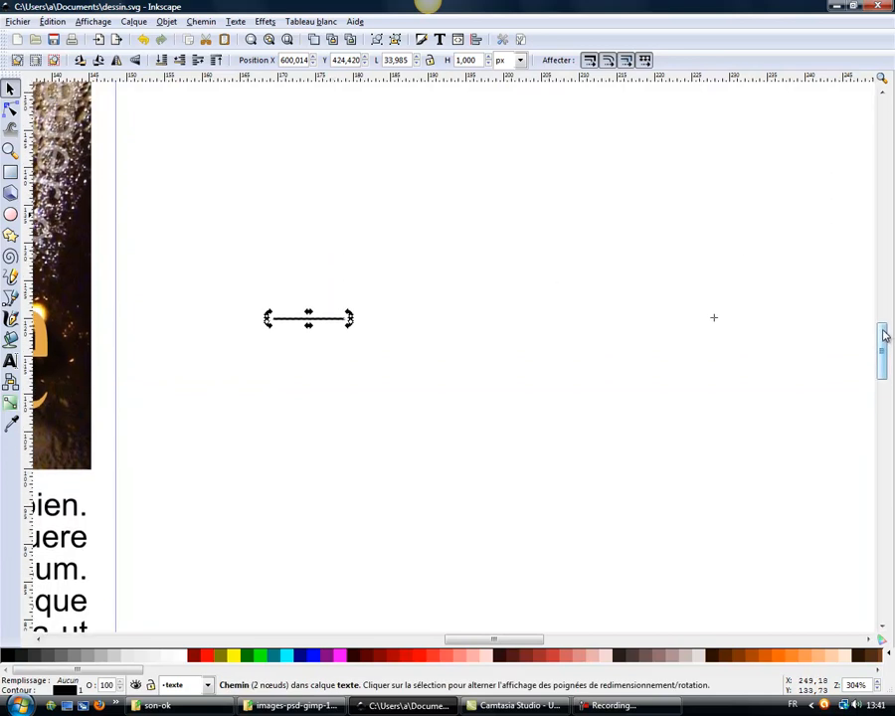
{"action": "left_click_drag", "start_coordinate": [535, 639], "coordinate": [547, 640]}
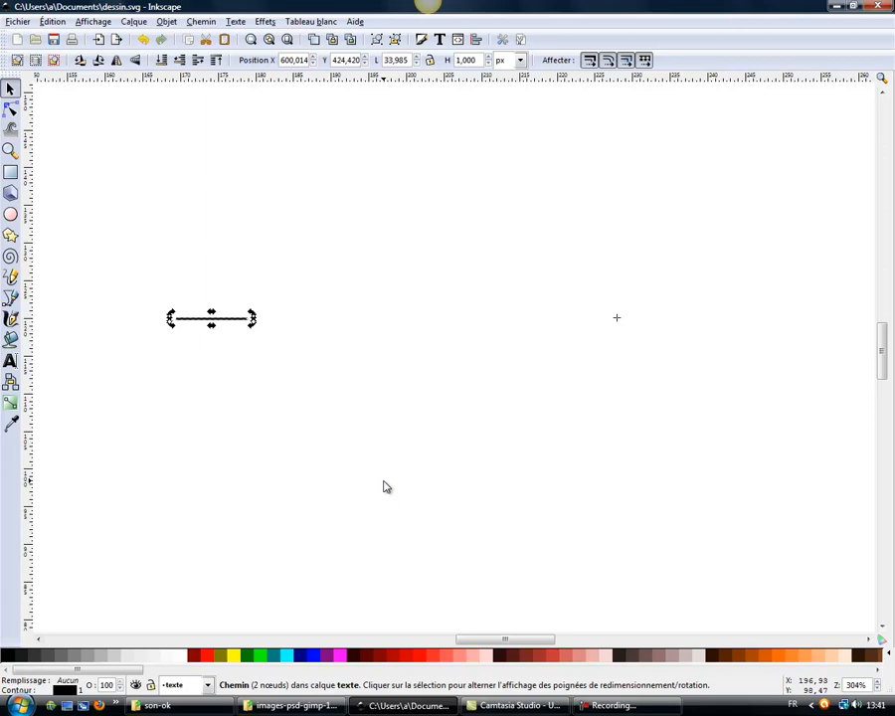
{"action": "left_click", "coordinate": [242, 344]}
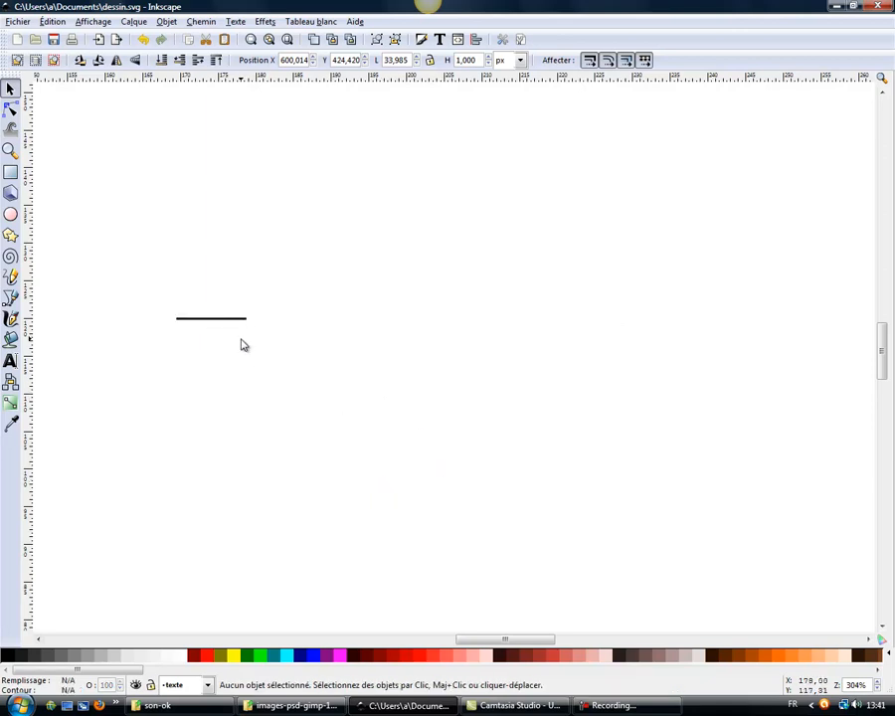
{"action": "left_click", "coordinate": [236, 319]}
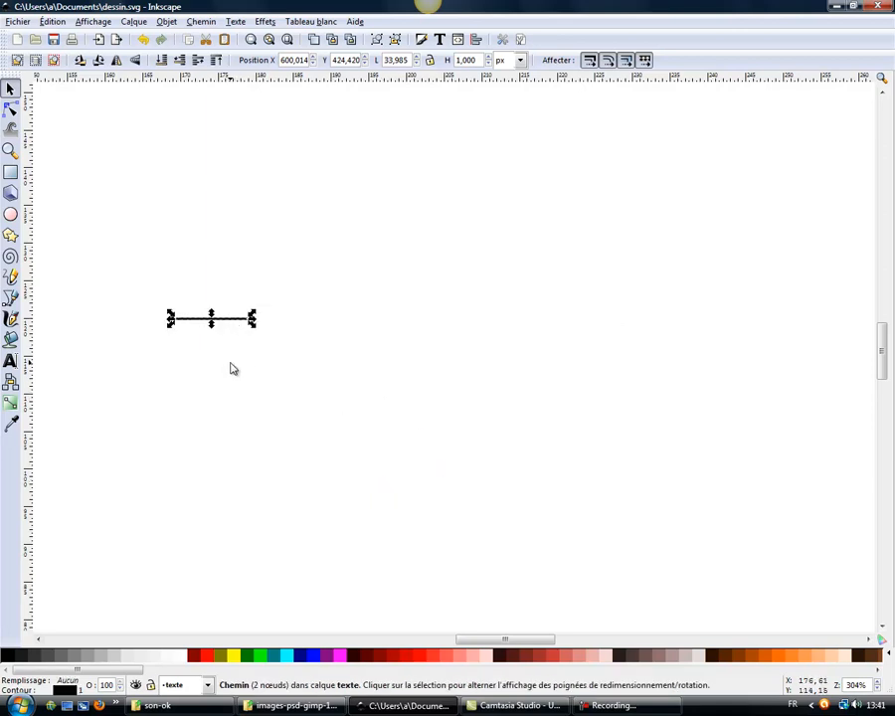
- Set the rotation increment to 6 degrees in the Inkscape preferences and close them
{"action": "left_click", "coordinate": [30, 20]}
{"action": "left_click", "coordinate": [56, 270]}
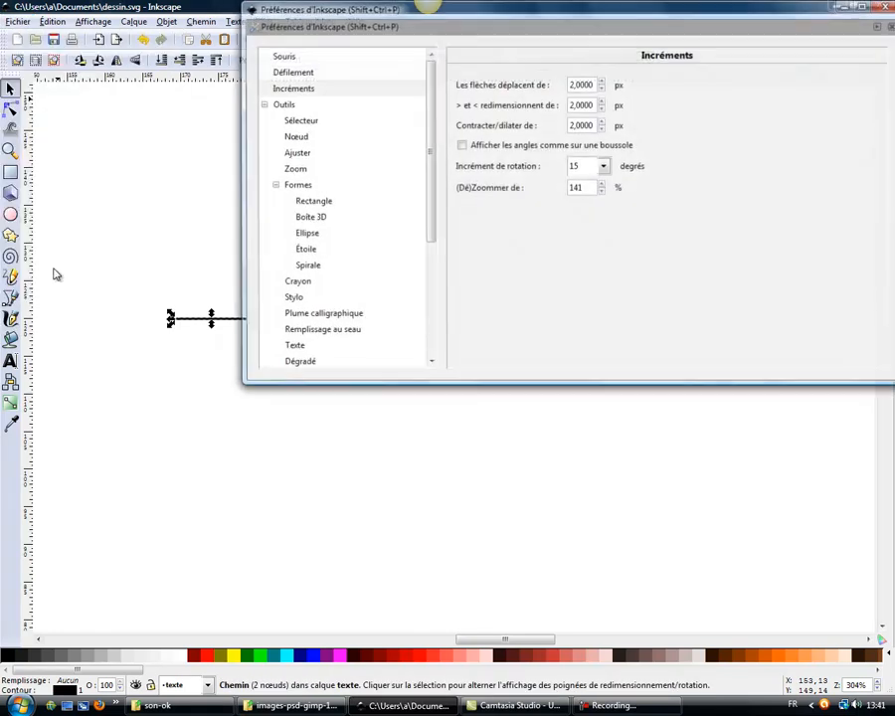
{"action": "left_click_drag", "start_coordinate": [505, 20], "coordinate": [471, 104]}
{"action": "left_click", "coordinate": [546, 256]}
{"action": "left_click", "coordinate": [547, 256]}
{"action": "left_click", "coordinate": [554, 256]}
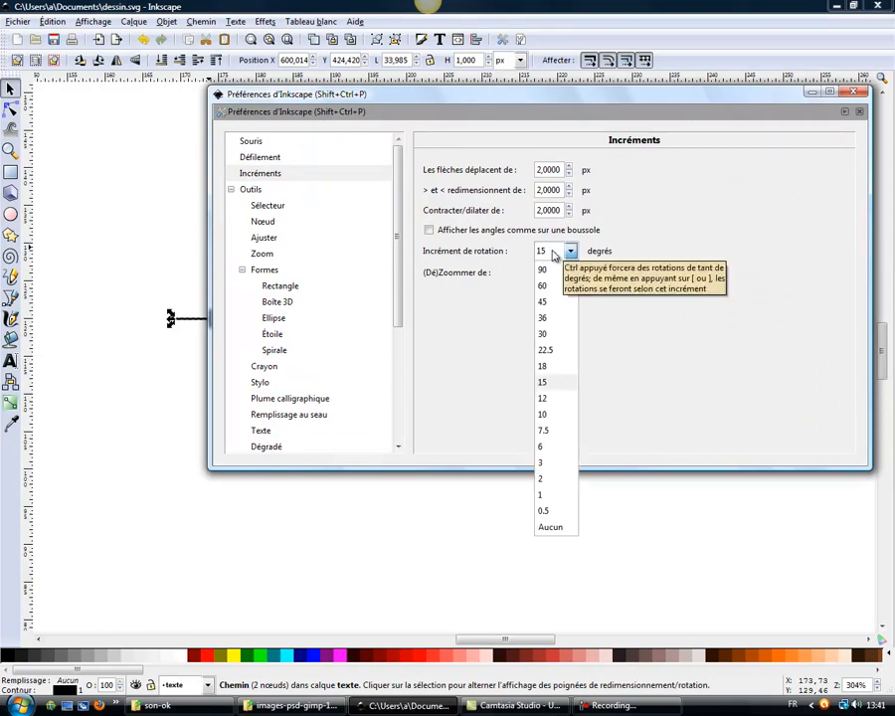
{"action": "left_click", "coordinate": [550, 446]}
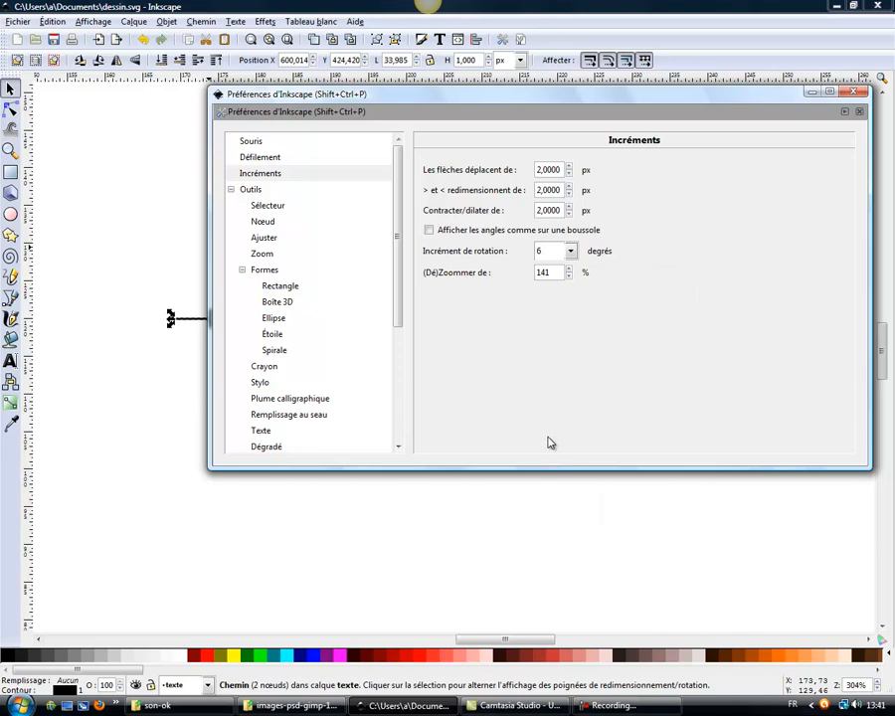
{"action": "left_click", "coordinate": [853, 93]}
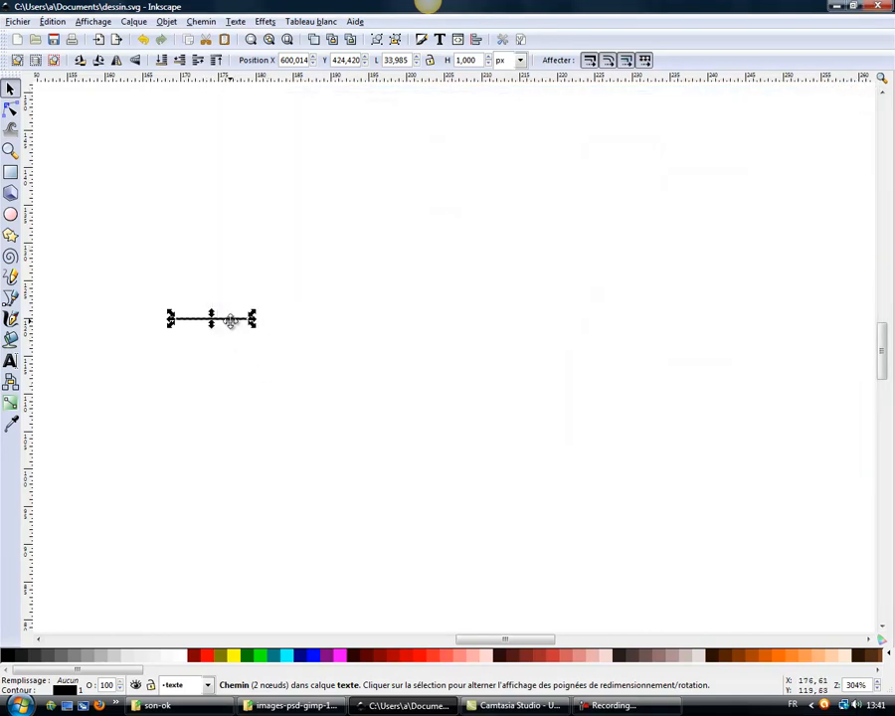
- Create five copies of the line around its offset rotation centre, each rotated a further 6 degrees clockwise
{"action": "left_click", "coordinate": [230, 320]}
{"action": "mouse_move", "coordinate": [172, 327]}
{"action": "left_mouse_down"}
{"action": "mouse_move", "coordinate": [190, 301]}
{"action": "mouse_move", "coordinate": [184, 321]}
{"action": "left_mouse_up"}
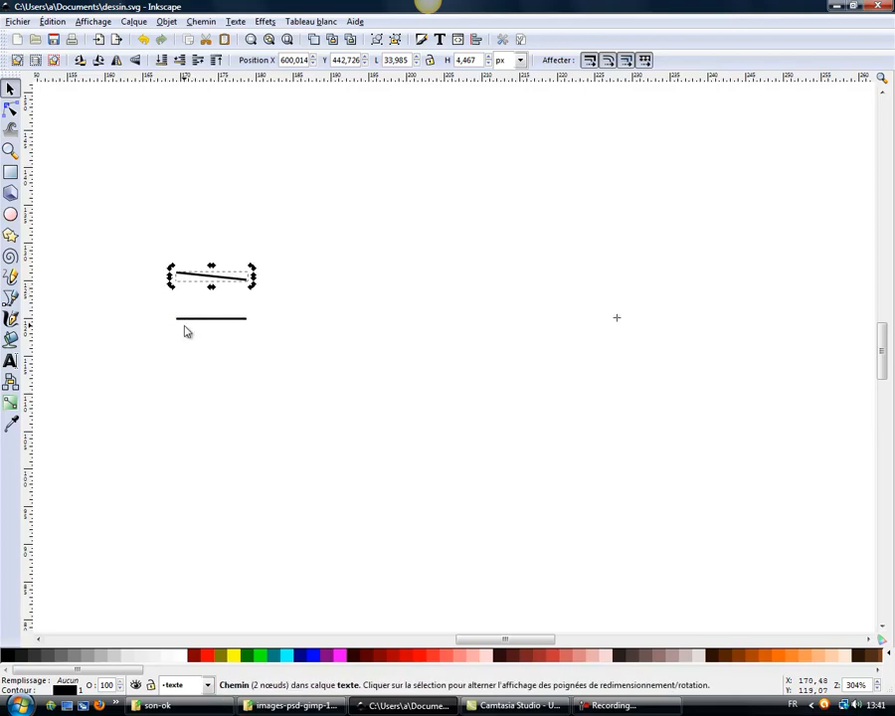
{"action": "left_click_drag", "start_coordinate": [172, 289], "coordinate": [186, 258]}
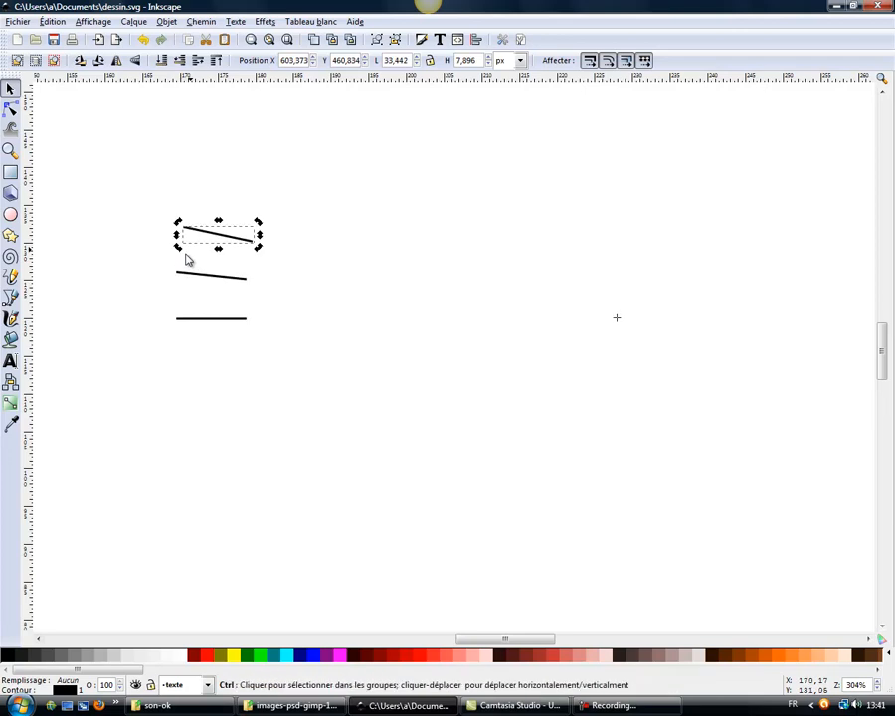
{"action": "left_click_drag", "start_coordinate": [180, 249], "coordinate": [200, 225]}
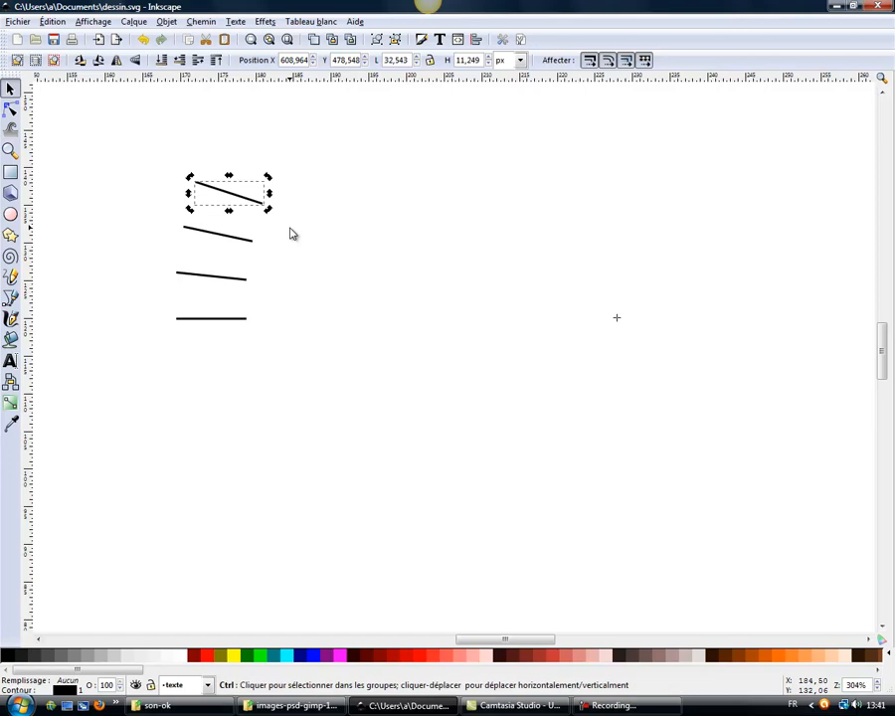
{"action": "left_click_drag", "start_coordinate": [194, 212], "coordinate": [226, 157]}
{"action": "key", "text": "space"}
{"action": "key", "text": "space"}
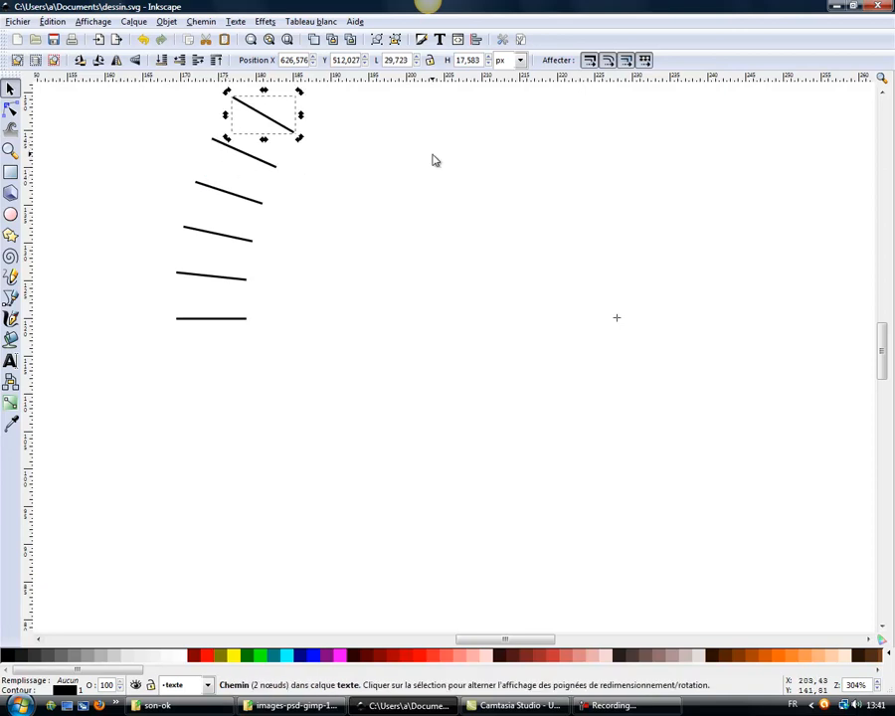
- Continue the fan with three more duplicates, each rotated another 6 degrees clockwise about the same centre, and deselect
{"action": "left_click_drag", "start_coordinate": [879, 339], "coordinate": [883, 314]}
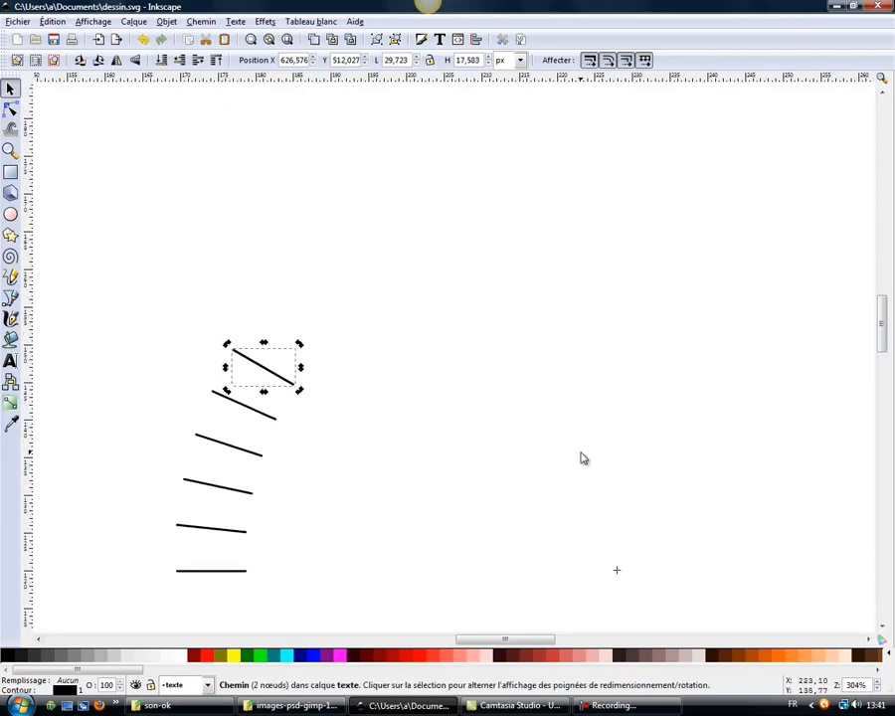
{"action": "left_click_drag", "start_coordinate": [228, 392], "coordinate": [245, 367]}
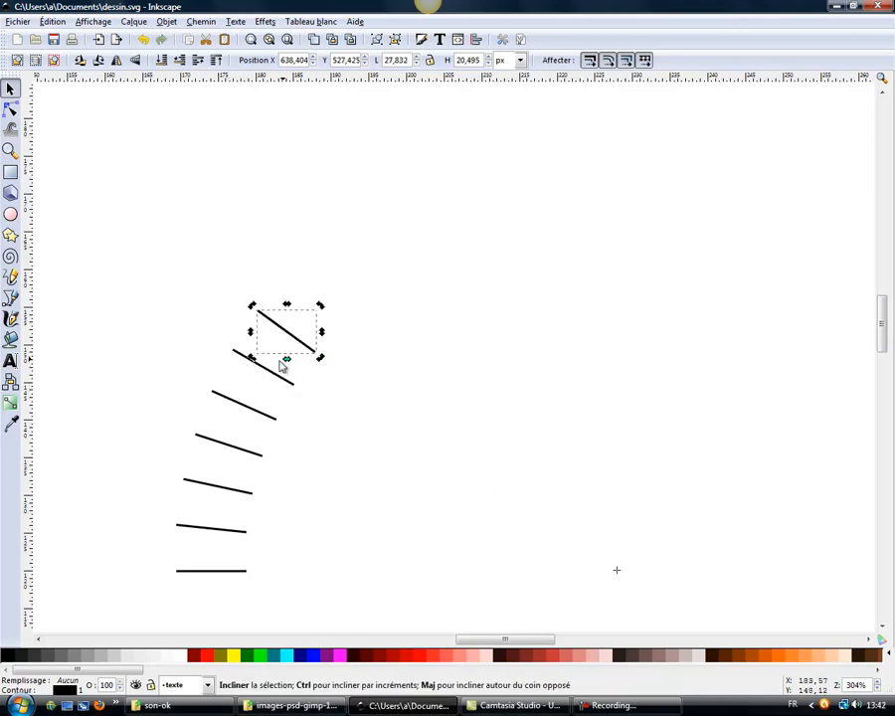
{"action": "key", "text": "ctrl+d"}
{"action": "left_click_drag", "start_coordinate": [253, 362], "coordinate": [268, 342]}
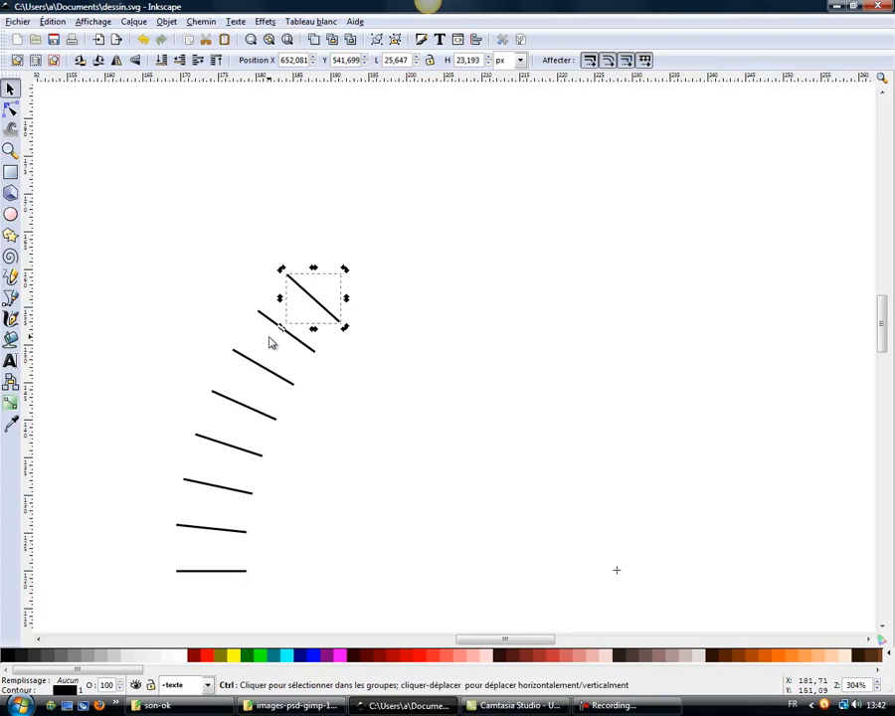
{"action": "left_click", "coordinate": [276, 325]}
{"action": "left_click_drag", "start_coordinate": [281, 329], "coordinate": [304, 312]}
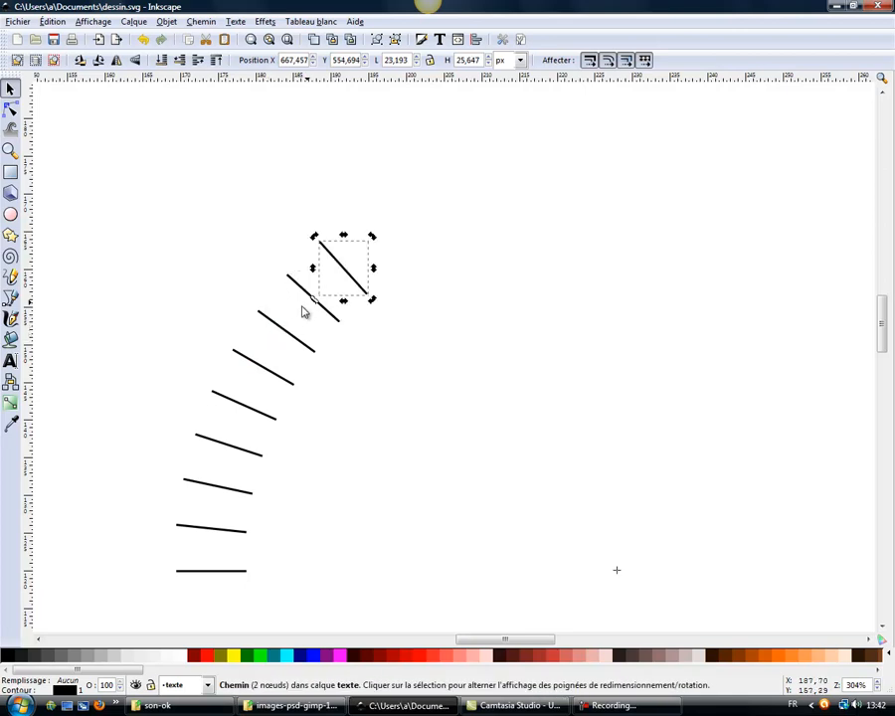
{"action": "left_click", "coordinate": [218, 225]}
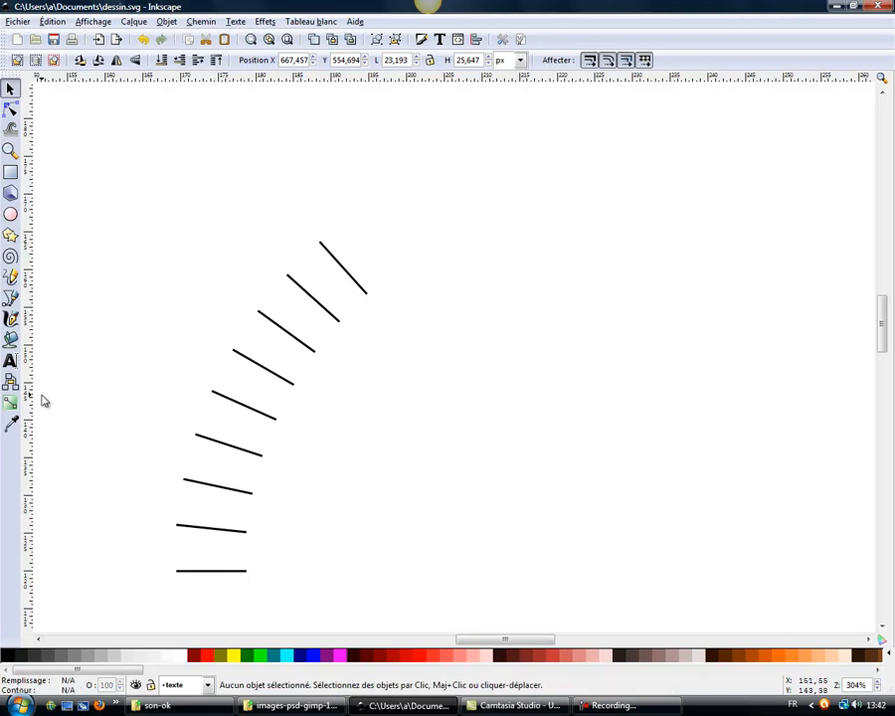
- Add a vertical guide and align it with the rotation centre of the original horizontal line
{"action": "left_click_drag", "start_coordinate": [31, 422], "coordinate": [121, 424]}
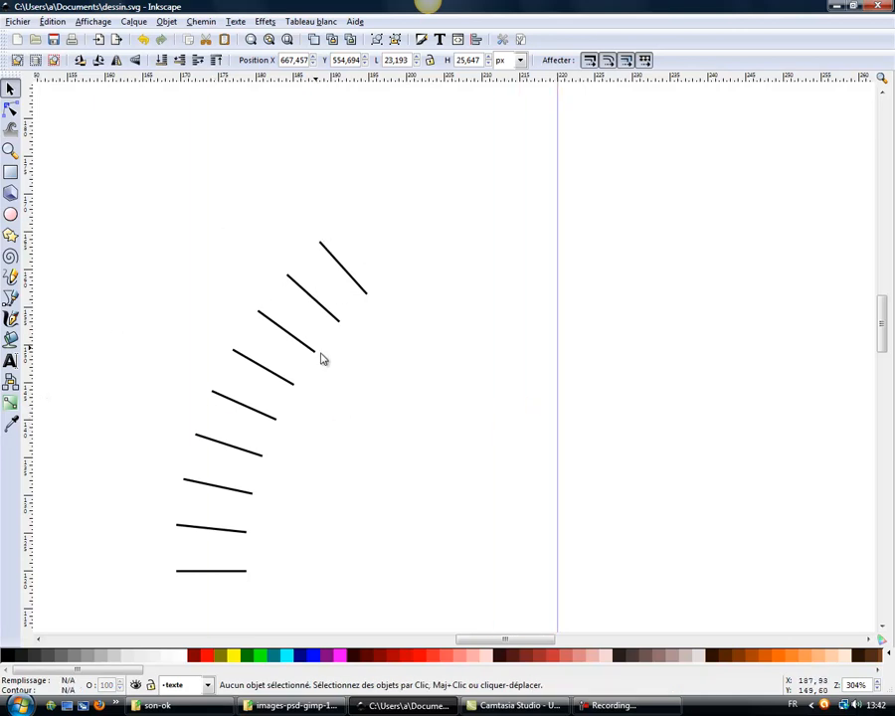
{"action": "left_click", "coordinate": [291, 334]}
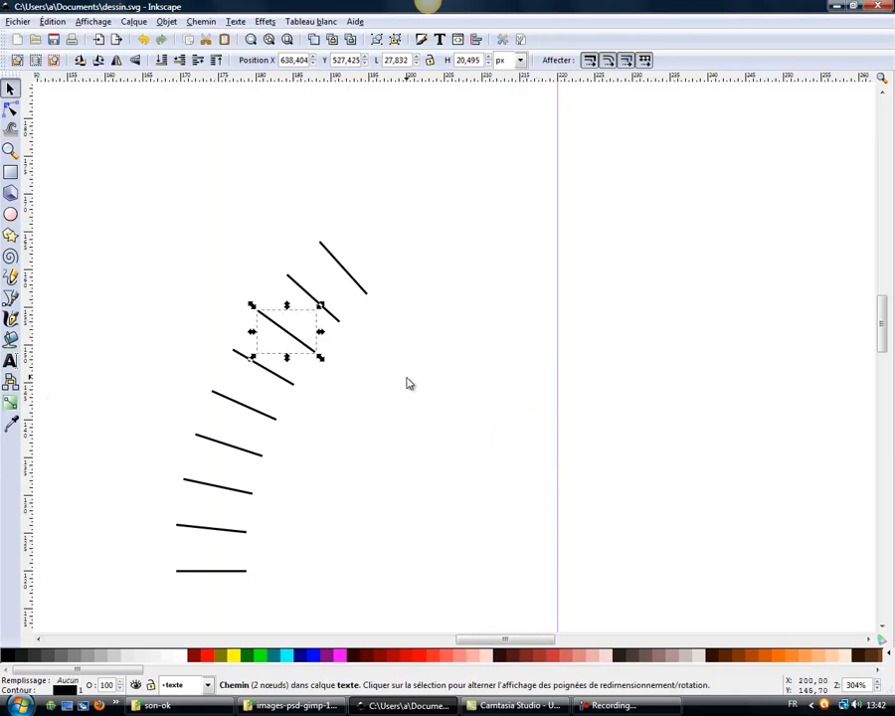
{"action": "left_click", "coordinate": [223, 570]}
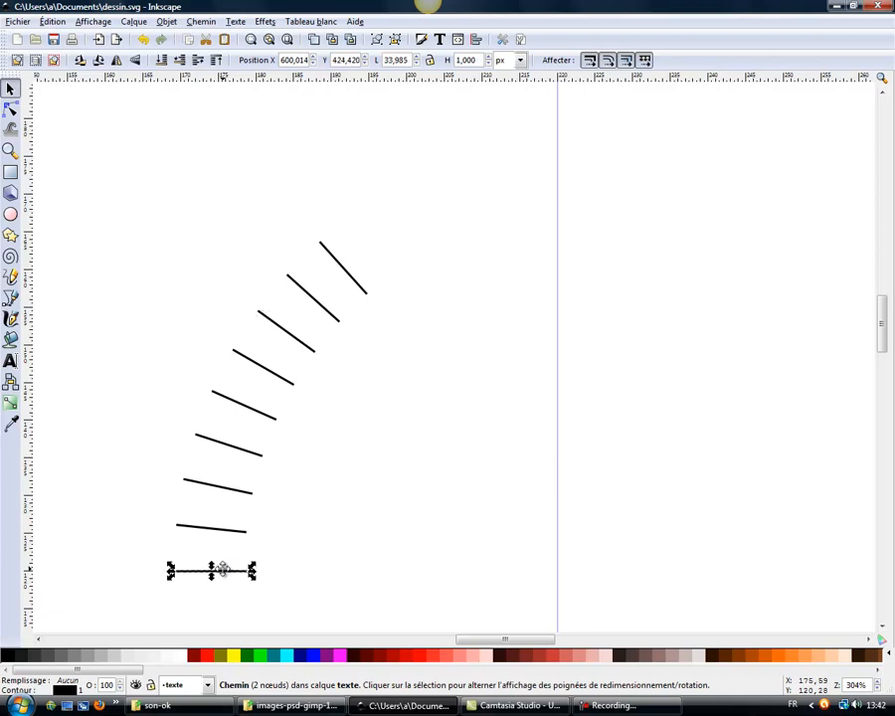
{"action": "left_click", "coordinate": [223, 569]}
{"action": "left_click_drag", "start_coordinate": [557, 519], "coordinate": [617, 519]}
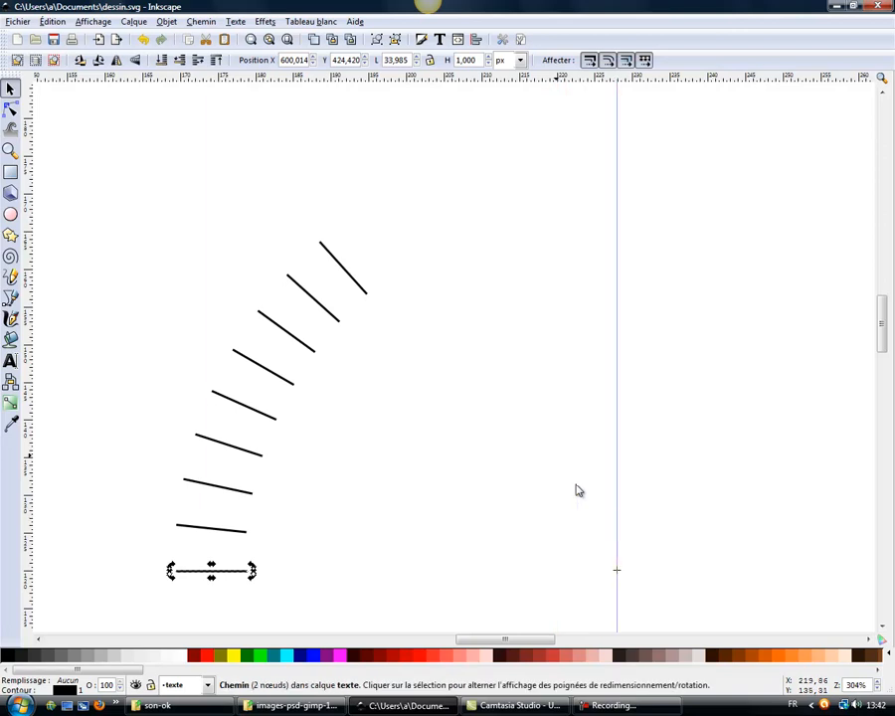
- Add a horizontal guide through the rotation centre of the original line
{"action": "left_click_drag", "start_coordinate": [479, 81], "coordinate": [526, 577]}
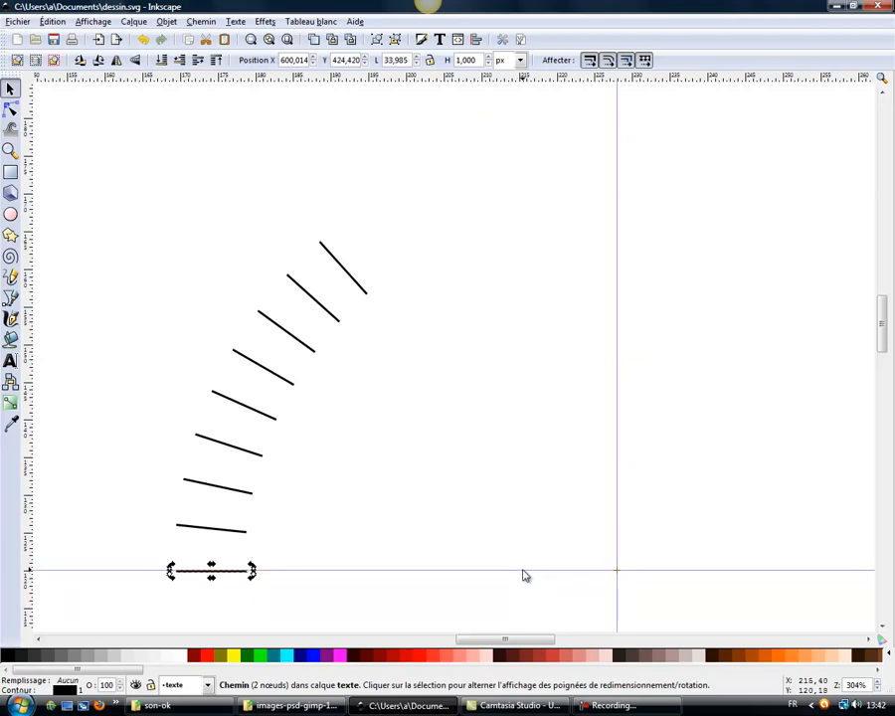
- Extend the fan from its uppermost line with six more duplicates, each rotated another 6 degrees clockwise about the shared centre, and deselect
{"action": "left_click", "coordinate": [357, 282]}
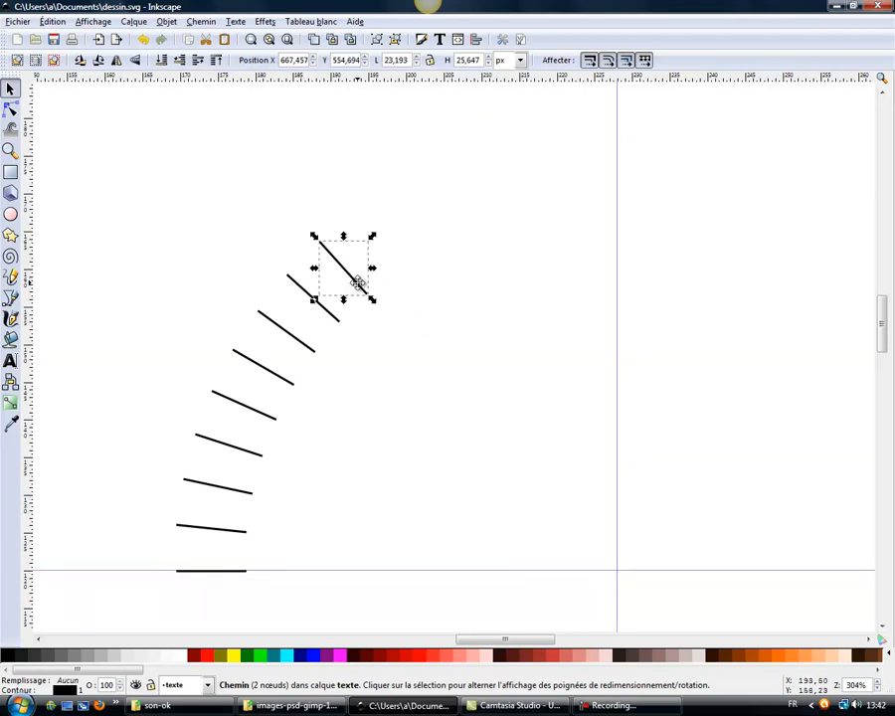
{"action": "left_click", "coordinate": [357, 283]}
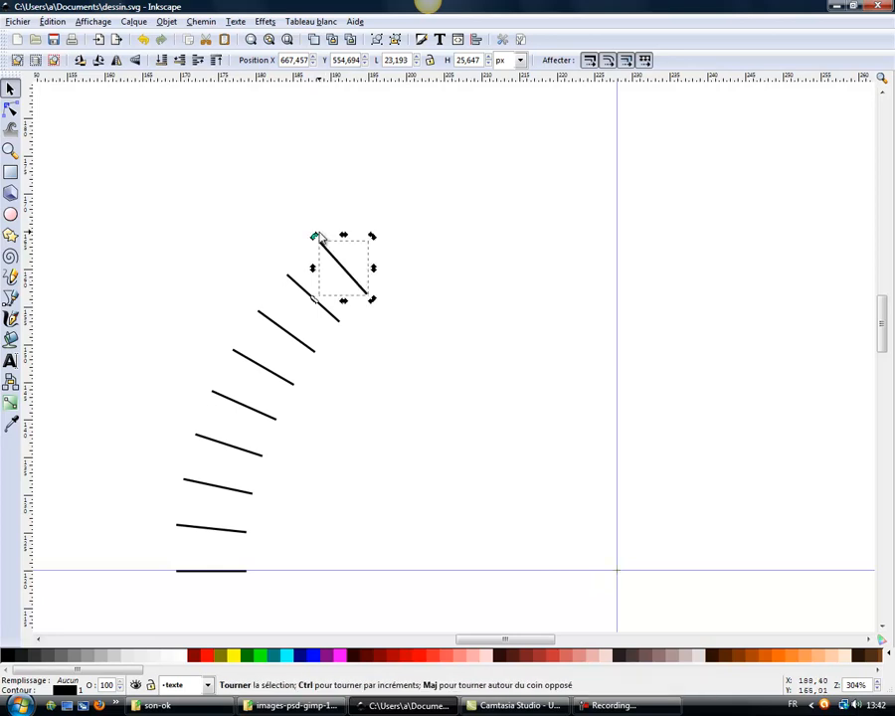
{"action": "left_click_drag", "start_coordinate": [321, 237], "coordinate": [501, 141]}
{"action": "key", "text": "ctrl+d"}
{"action": "key", "text": "ctrl+d"}
{"action": "key", "text": "ctrl+d"}
{"action": "left_click", "coordinate": [473, 168]}
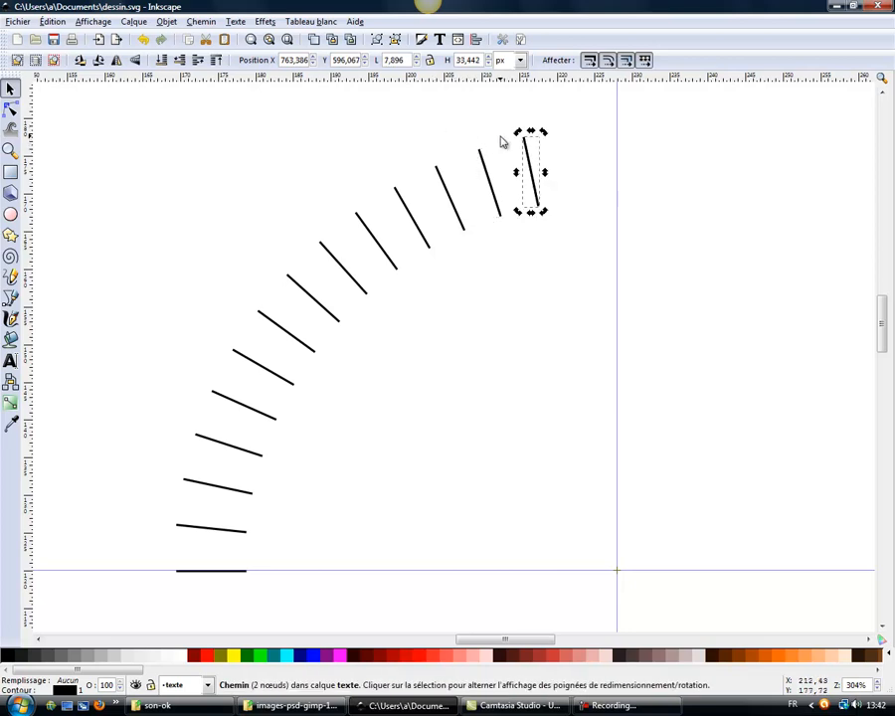
{"action": "key", "text": "ctrl+d"}
{"action": "left_click", "coordinate": [524, 140]}
{"action": "left_click_drag", "start_coordinate": [517, 134], "coordinate": [547, 137]}
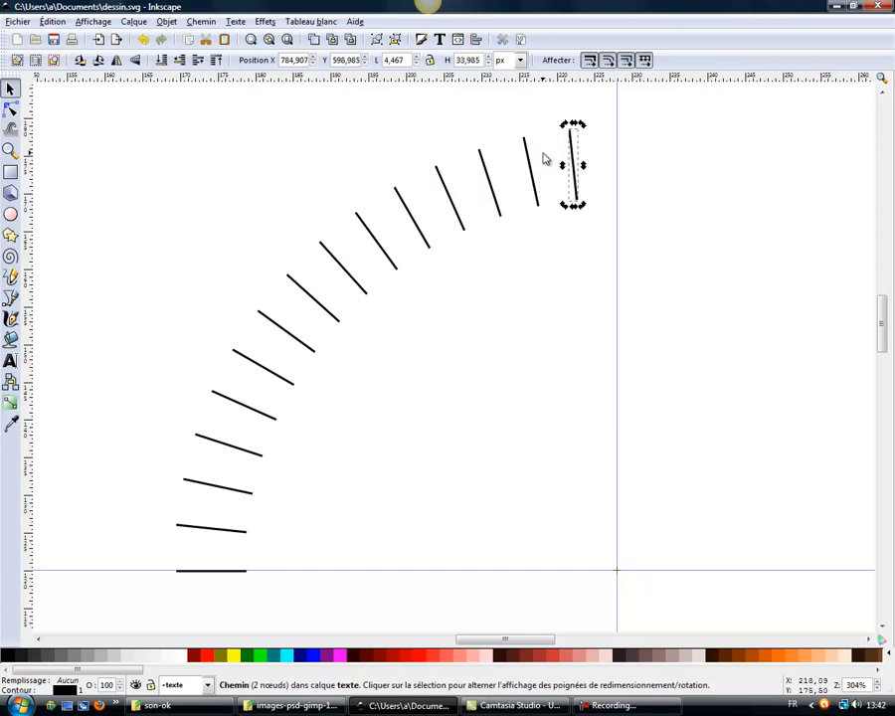
{"action": "left_click", "coordinate": [620, 215]}
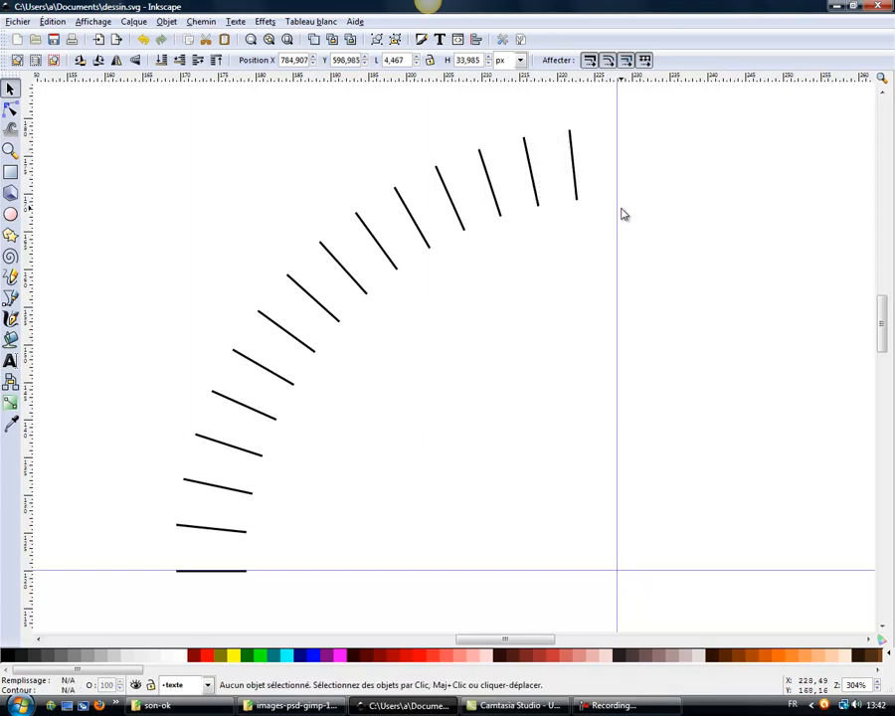
- Select all 15 lines of the quarter fan and group them
{"action": "left_click_drag", "start_coordinate": [85, 129], "coordinate": [636, 599]}
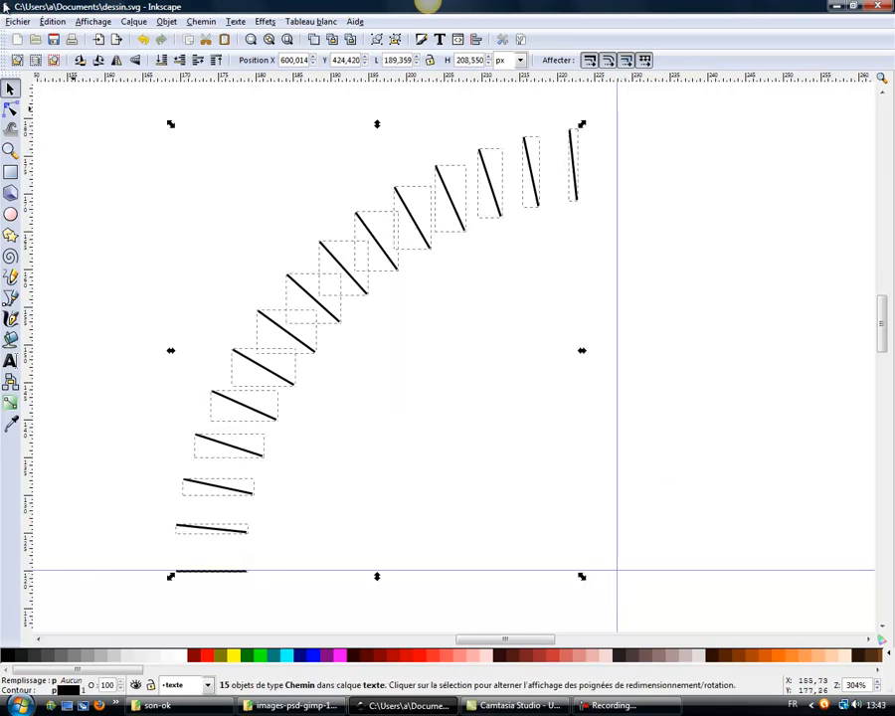
{"action": "left_click", "coordinate": [167, 21]}
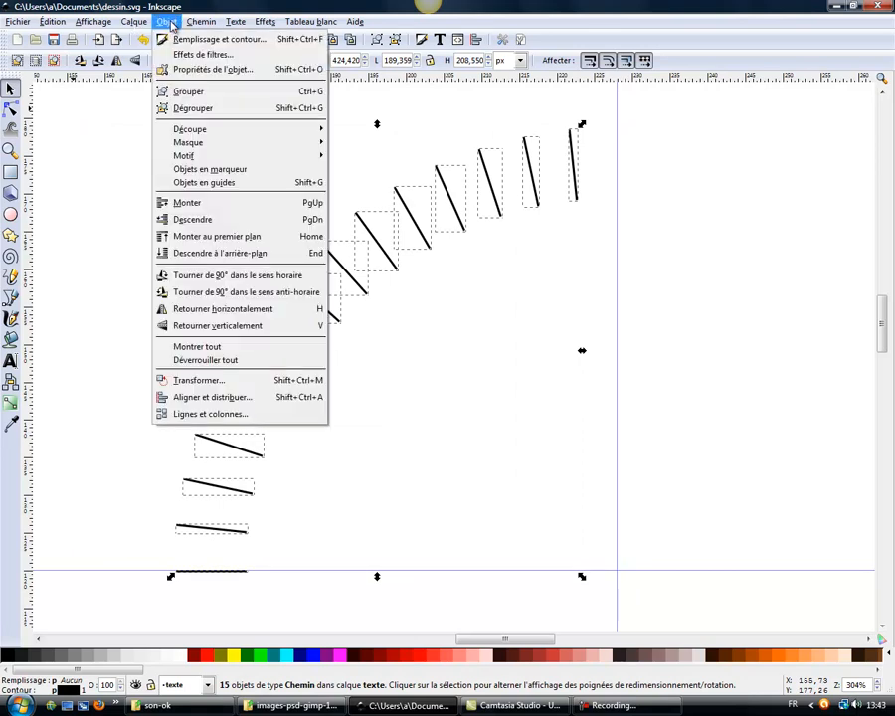
{"action": "left_click", "coordinate": [184, 90]}
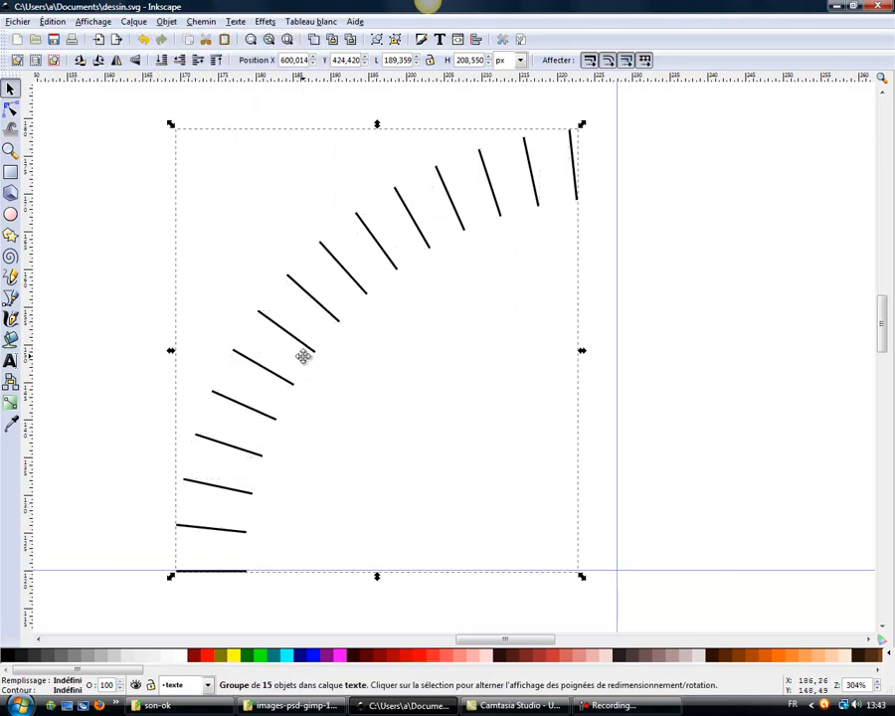
- Move the rotation centre of the grouped lines exactly onto the intersection of the two guides
{"action": "left_click", "coordinate": [321, 301]}
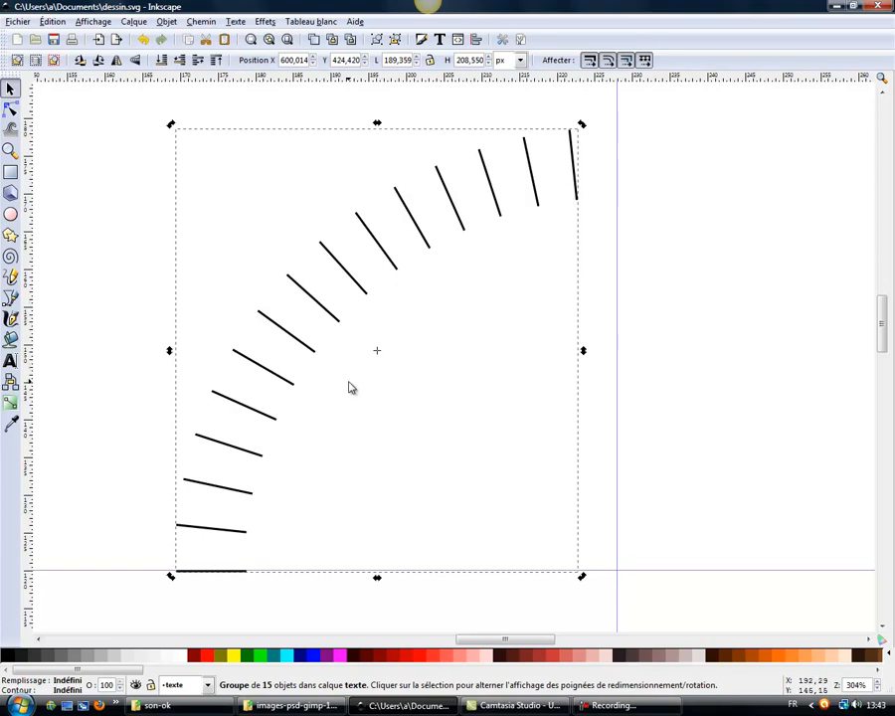
{"action": "left_click_drag", "start_coordinate": [378, 354], "coordinate": [616, 574]}
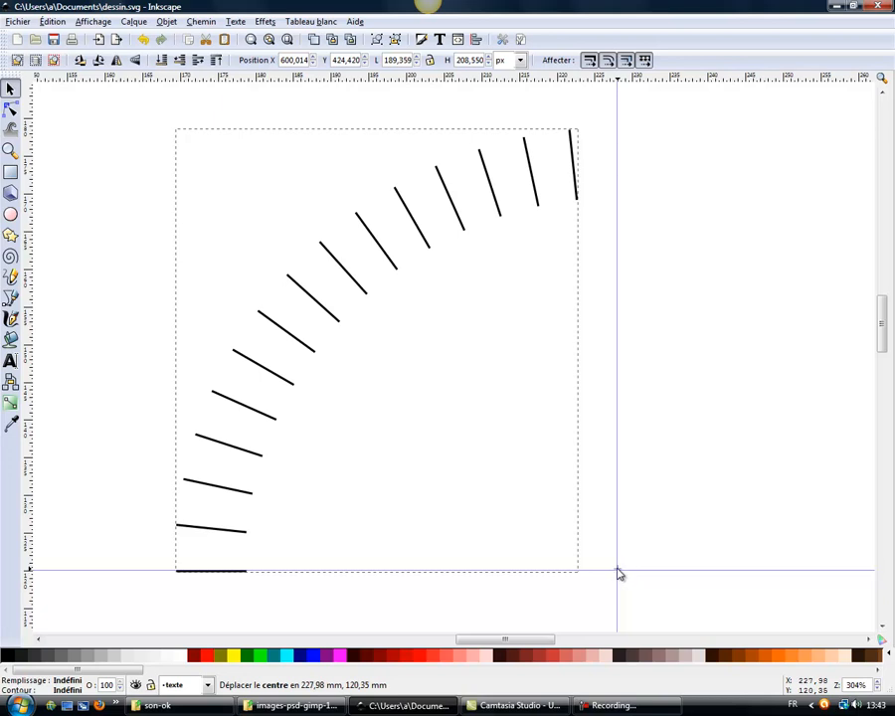
{"action": "left_click_drag", "start_coordinate": [616, 574], "coordinate": [617, 572]}
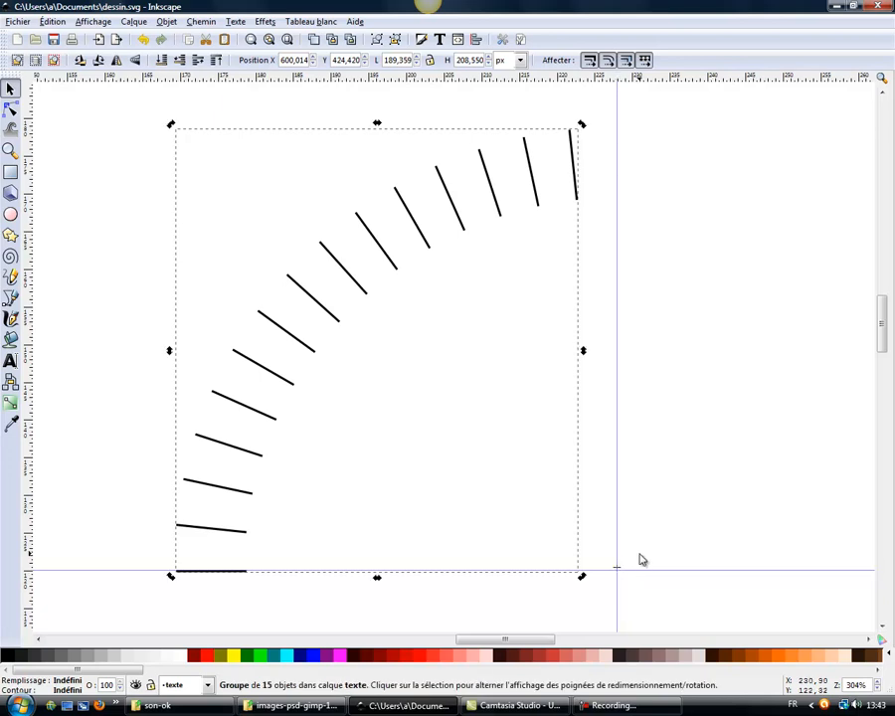
{"action": "left_click", "coordinate": [10, 149]}
{"action": "left_click_drag", "start_coordinate": [237, 556], "coordinate": [627, 590]}
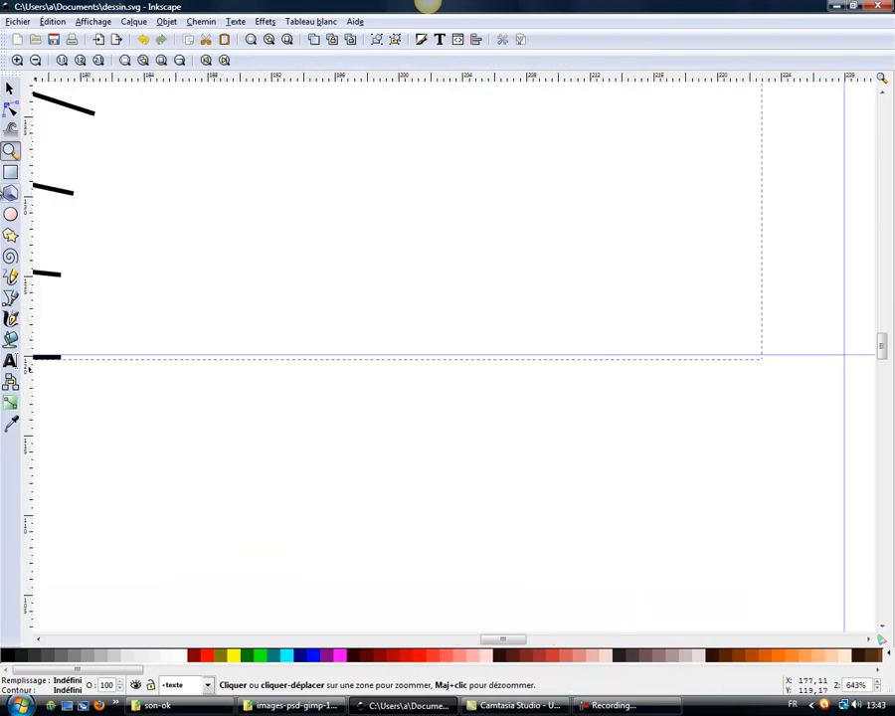
{"action": "left_click", "coordinate": [10, 90]}
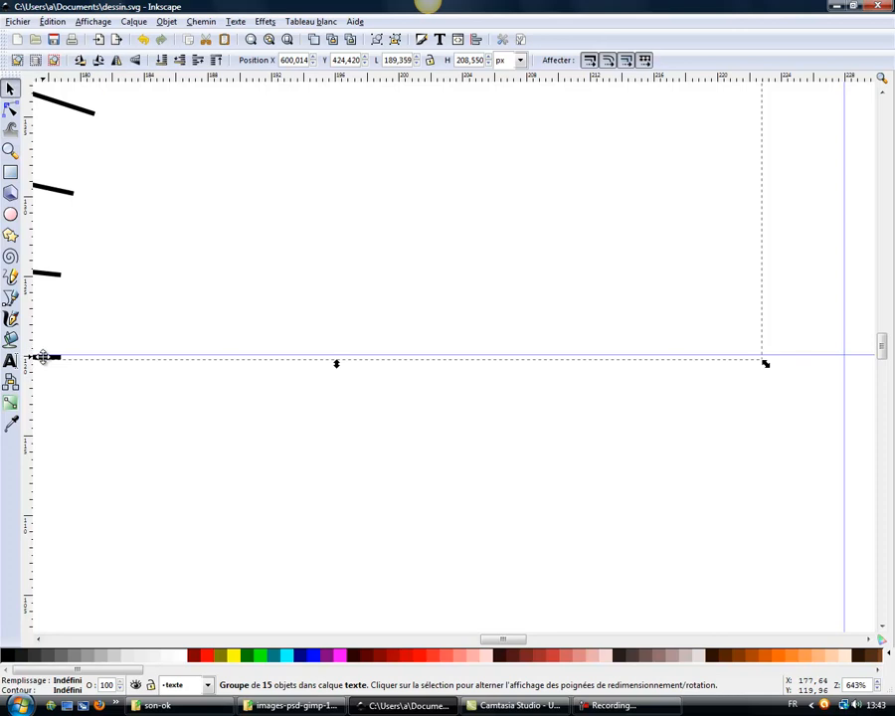
{"action": "left_click", "coordinate": [42, 356]}
{"action": "left_click_drag", "start_coordinate": [845, 356], "coordinate": [843, 355]}
- Complete the circle with three copies of the quarter group, each rotated a further 90 degrees clockwise about the guide intersection, and deselect
{"action": "key", "text": "5"}
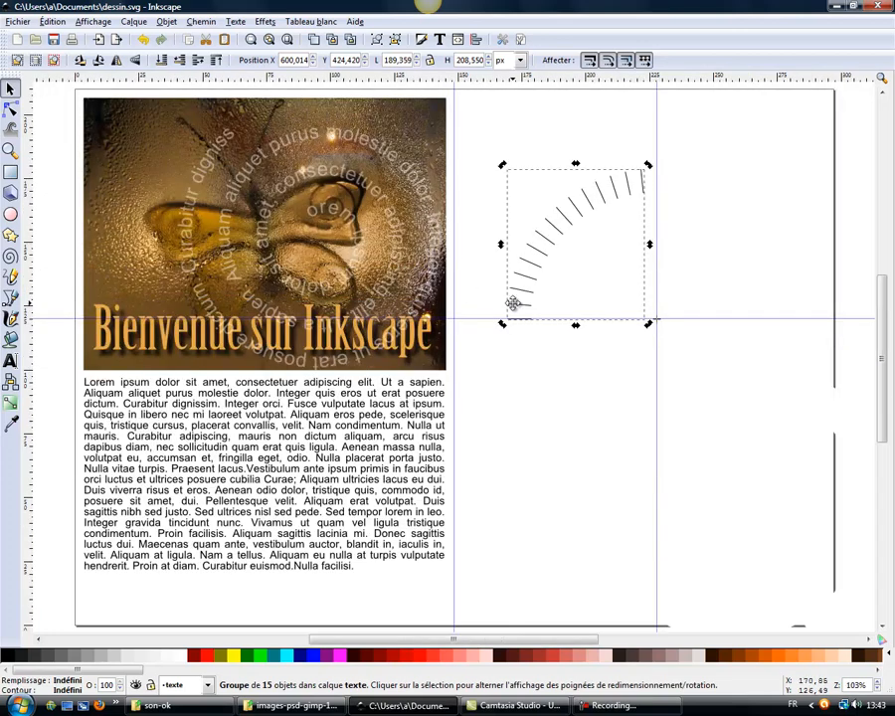
{"action": "left_click", "coordinate": [557, 360]}
{"action": "left_click", "coordinate": [559, 231]}
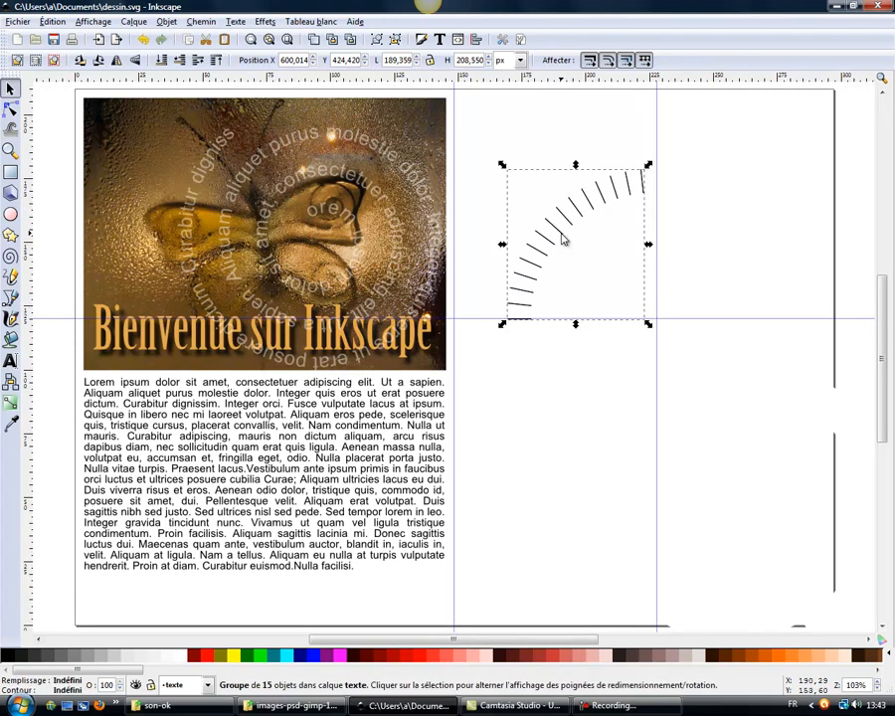
{"action": "left_click", "coordinate": [567, 237]}
{"action": "left_click_drag", "start_coordinate": [502, 165], "coordinate": [716, 259]}
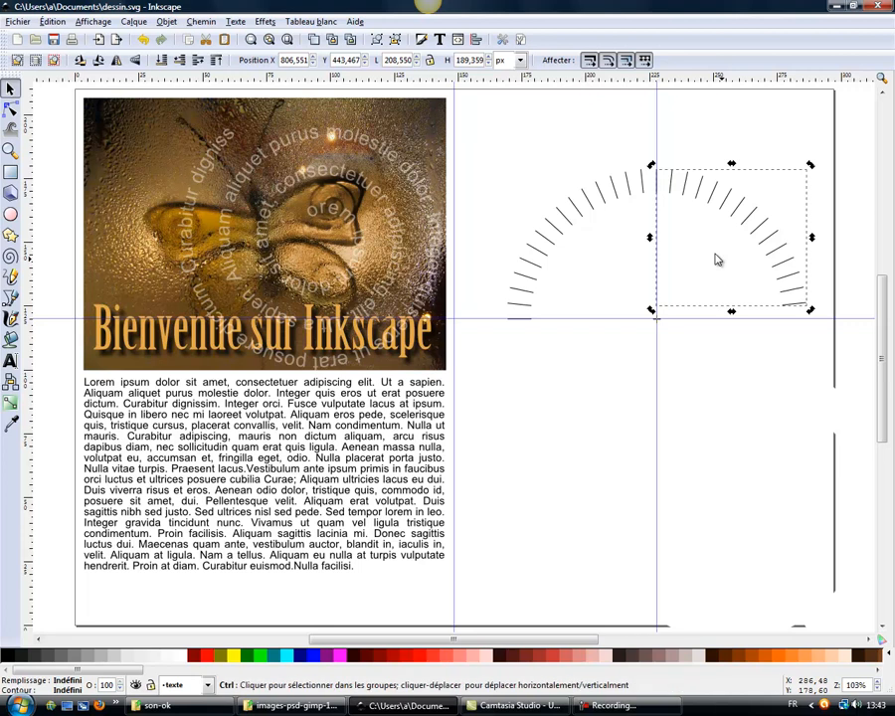
{"action": "left_click_drag", "start_coordinate": [811, 167], "coordinate": [746, 408]}
{"action": "key", "text": "ctrl"}
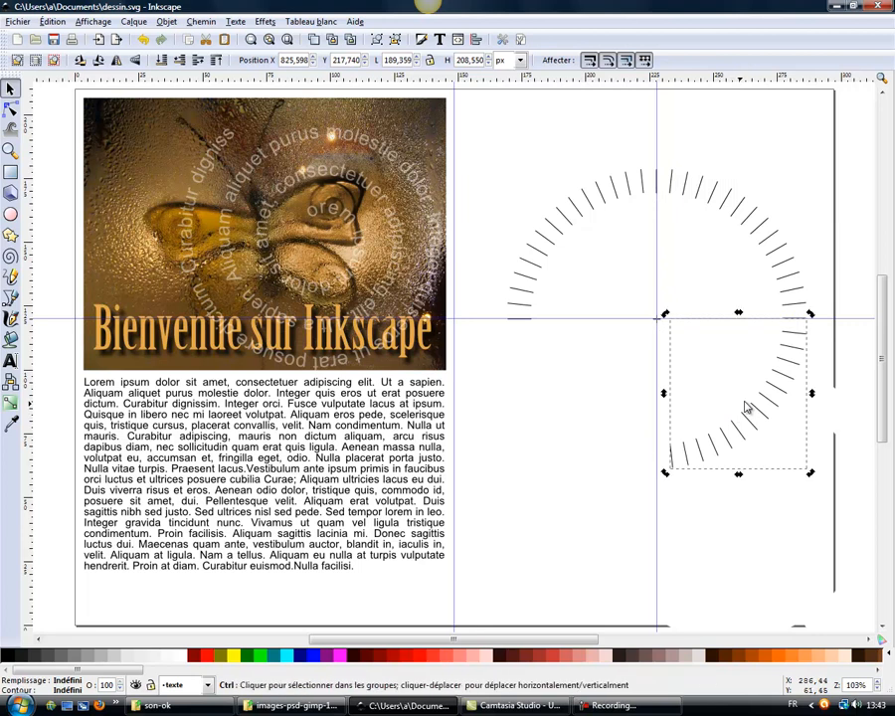
{"action": "left_click_drag", "start_coordinate": [812, 479], "coordinate": [571, 428]}
{"action": "left_click", "coordinate": [530, 209]}
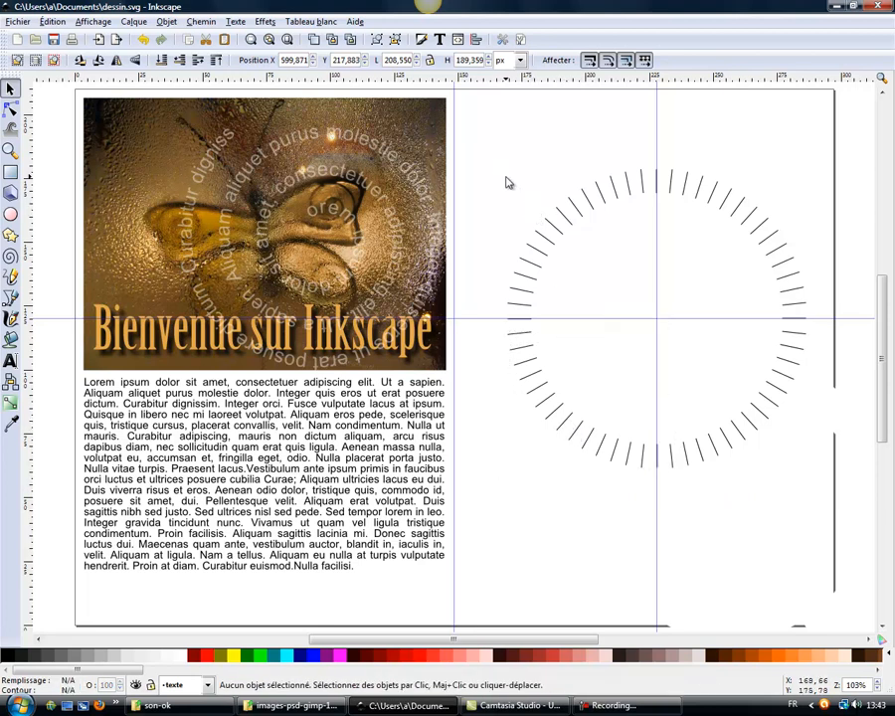
- Ungroup the four quarter groups and regroup all 60 lines as a single group
{"action": "left_click_drag", "start_coordinate": [489, 149], "coordinate": [834, 514]}
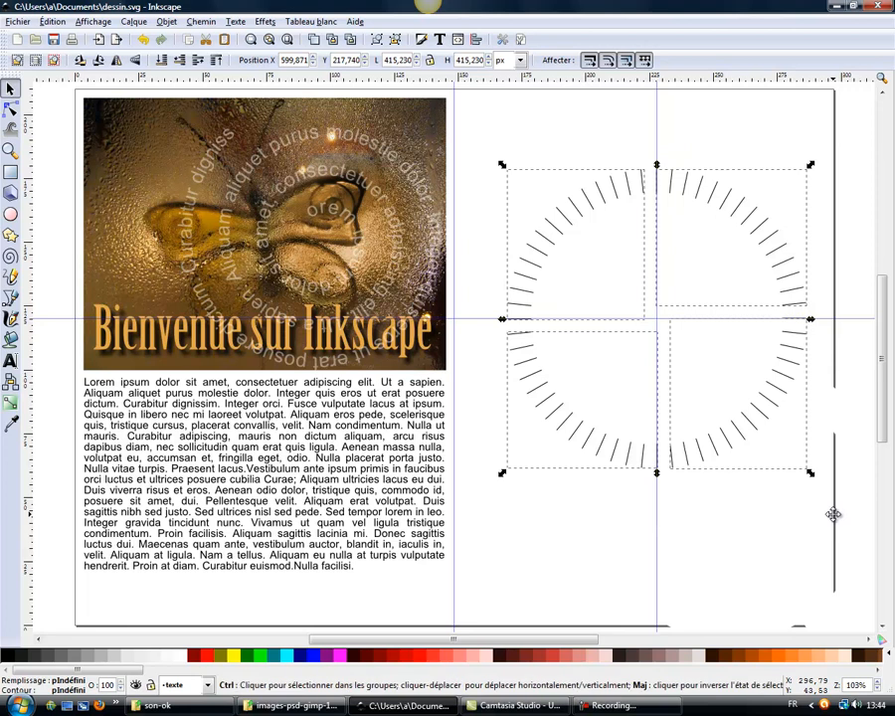
{"action": "key", "text": "ctrl+shift+g"}
{"action": "left_click", "coordinate": [750, 543]}
{"action": "left_click_drag", "start_coordinate": [476, 144], "coordinate": [823, 497]}
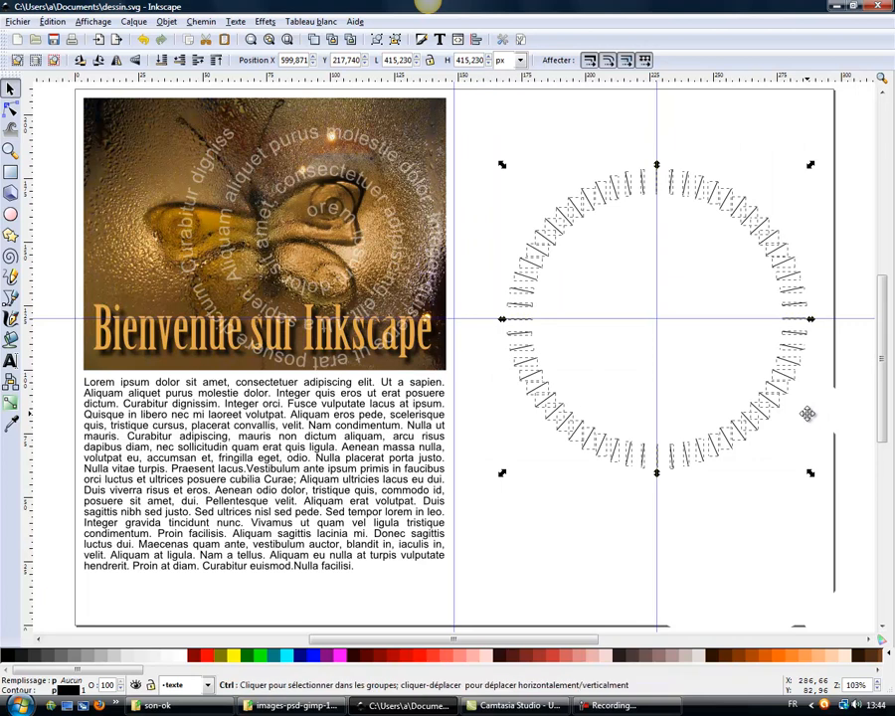
{"action": "key", "text": "ctrl+g"}
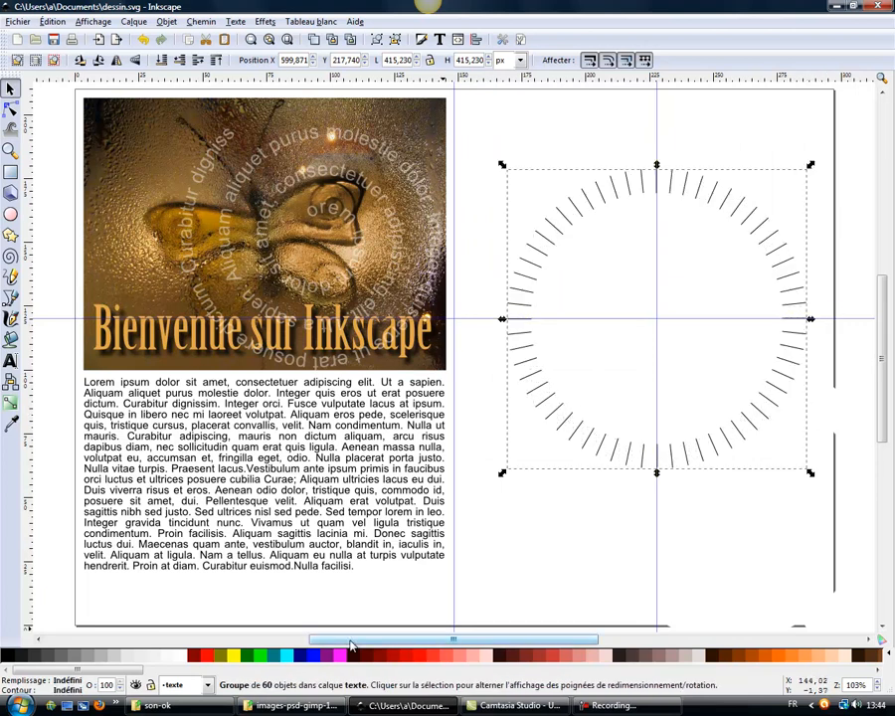
- Give the ring of lines a flat, fully opaque white stroke, with CMYK black set to 0, and close the fill and stroke settings
{"action": "left_click", "coordinate": [204, 22]}
{"action": "mouse_move", "coordinate": [167, 22]}
{"action": "left_click", "coordinate": [184, 39]}
{"action": "left_click_drag", "start_coordinate": [734, 11], "coordinate": [249, 337]}
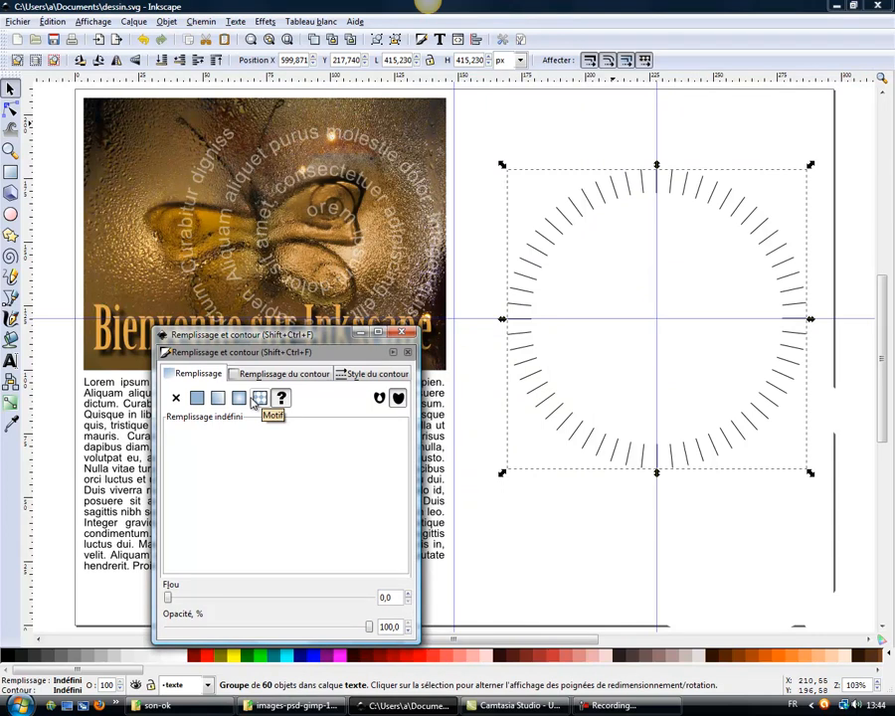
{"action": "left_click", "coordinate": [260, 375]}
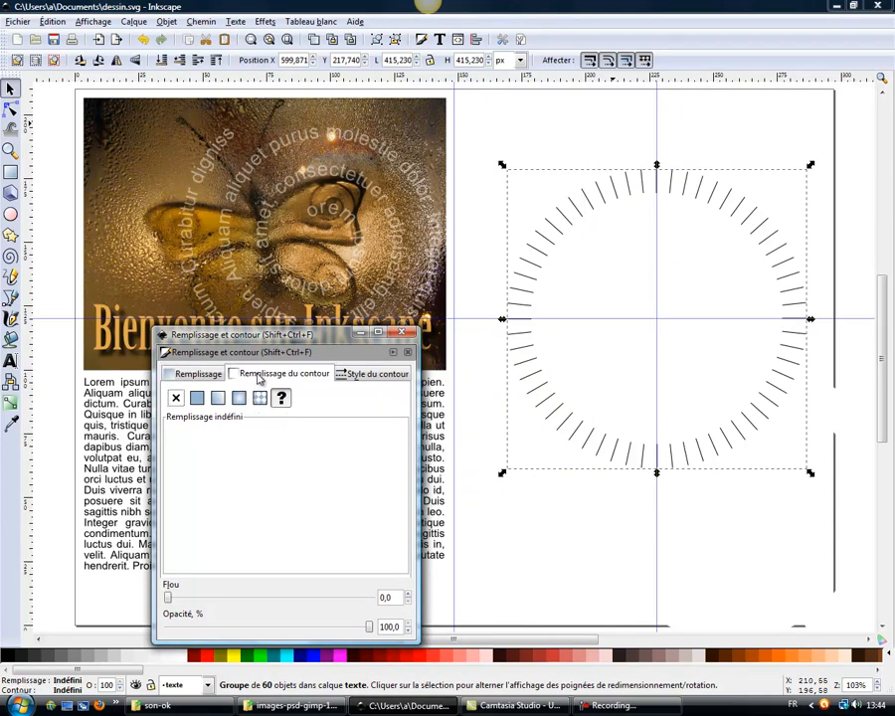
{"action": "left_click", "coordinate": [197, 399]}
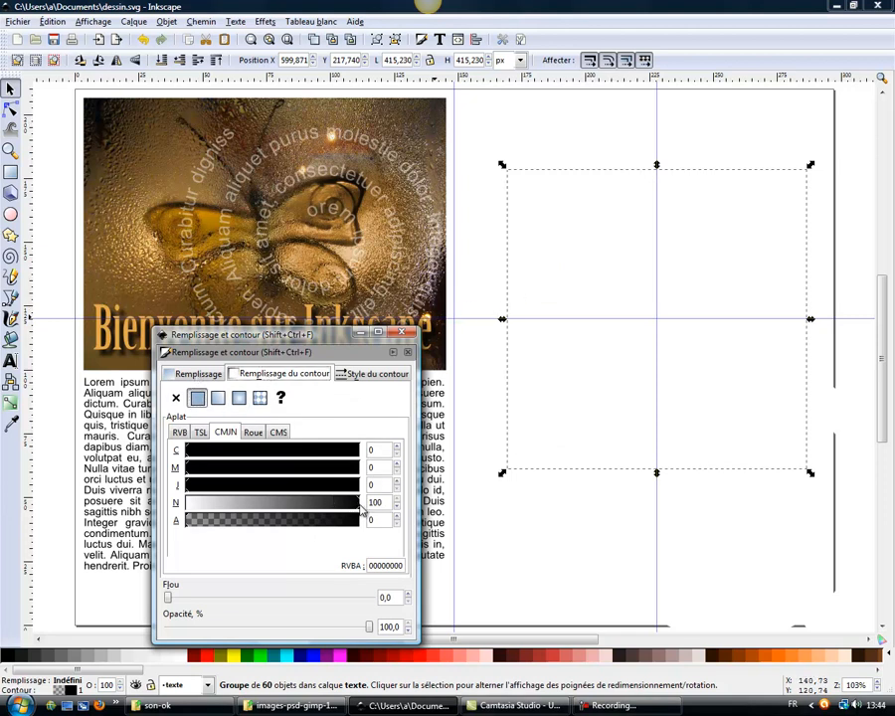
{"action": "left_click_drag", "start_coordinate": [359, 510], "coordinate": [348, 512]}
{"action": "left_click_drag", "start_coordinate": [210, 516], "coordinate": [171, 515]}
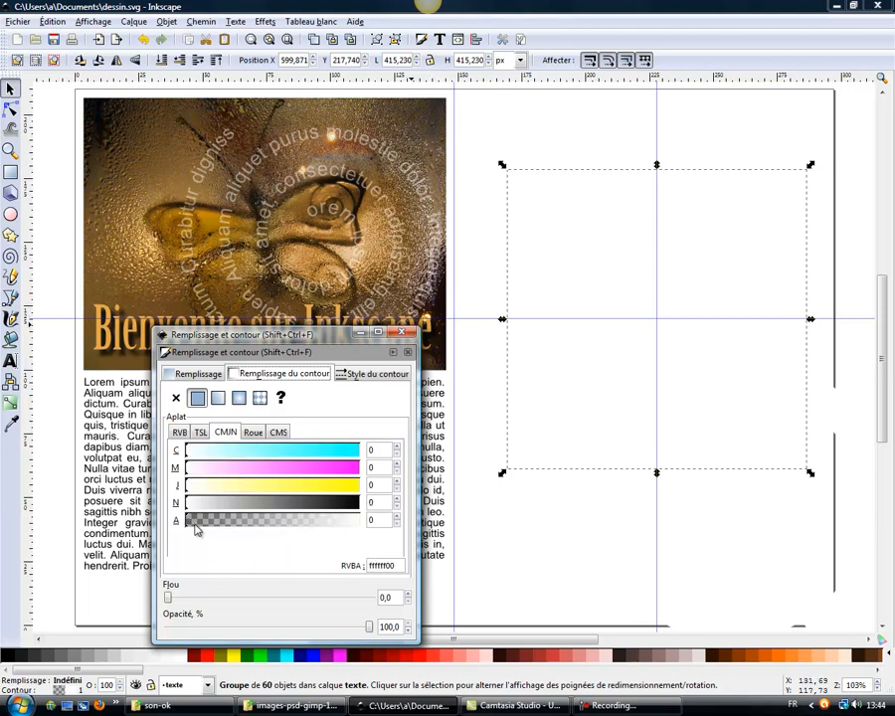
{"action": "left_click_drag", "start_coordinate": [338, 527], "coordinate": [365, 526]}
{"action": "left_click", "coordinate": [401, 334]}
- Delete the spiral text over the butterfly image and the large invisible spiral extending beyond the page's lower right edge
{"action": "left_click", "coordinate": [396, 161]}
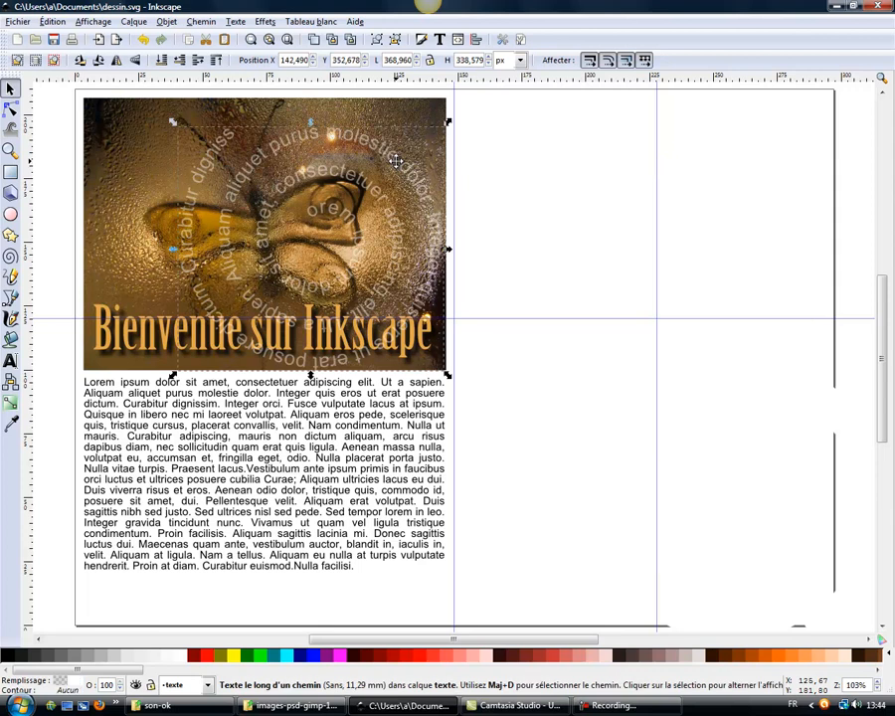
{"action": "key", "text": "Delete"}
{"action": "left_click_drag", "start_coordinate": [466, 112], "coordinate": [821, 559]}
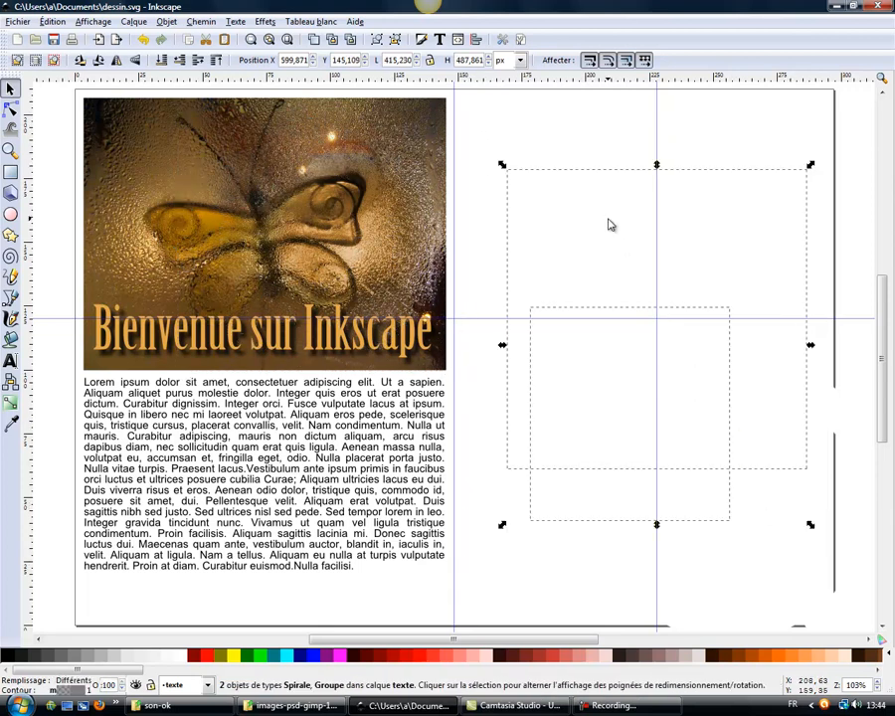
{"action": "left_click", "coordinate": [614, 527]}
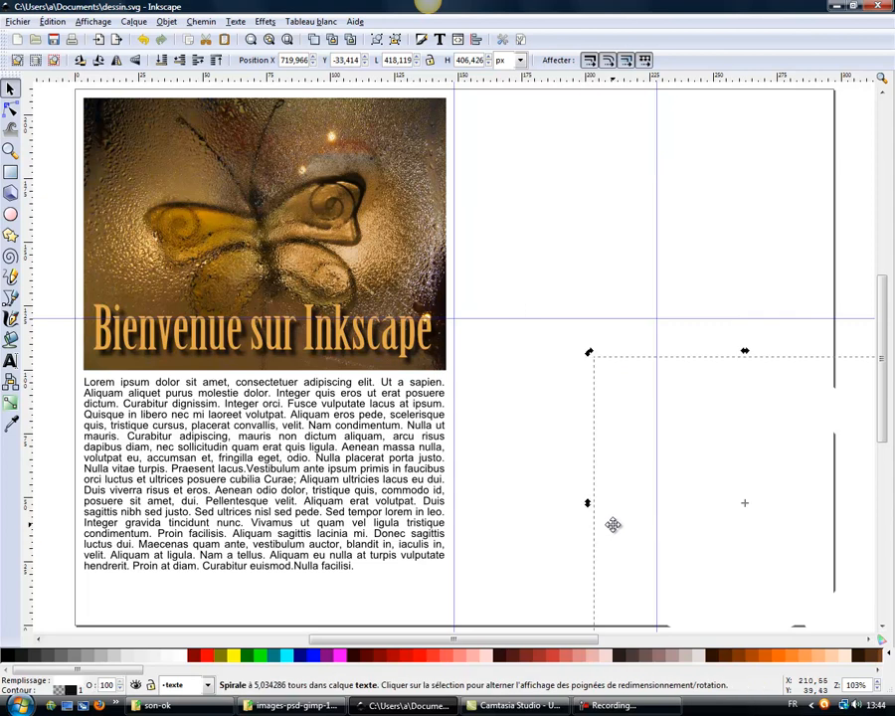
{"action": "key", "text": "Delete"}
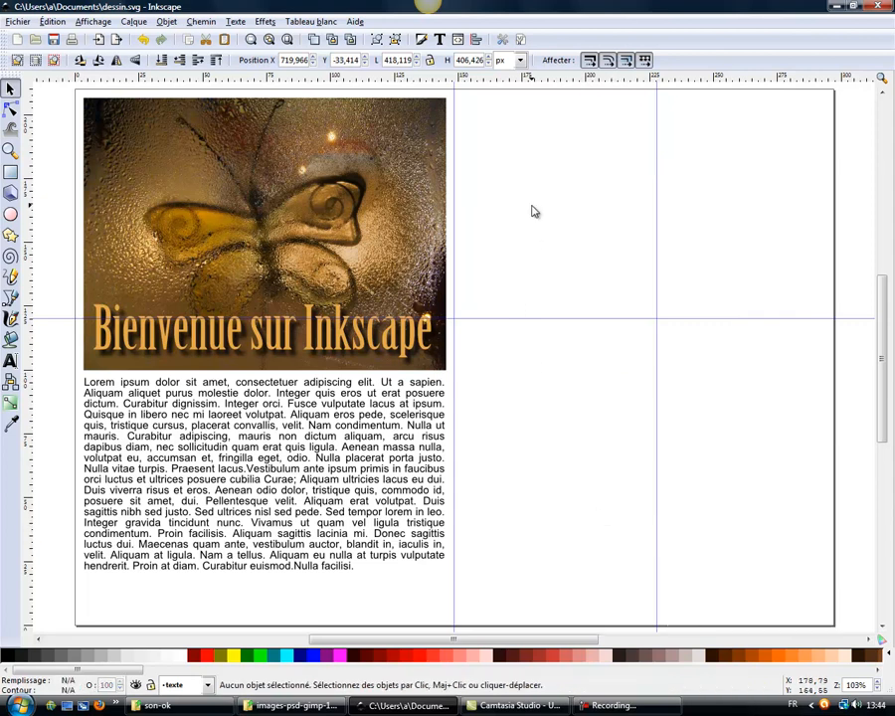
- Select the white ring of lines with the remaining spiral, move both onto the butterfly image, and deselect
{"action": "left_click_drag", "start_coordinate": [484, 112], "coordinate": [831, 553]}
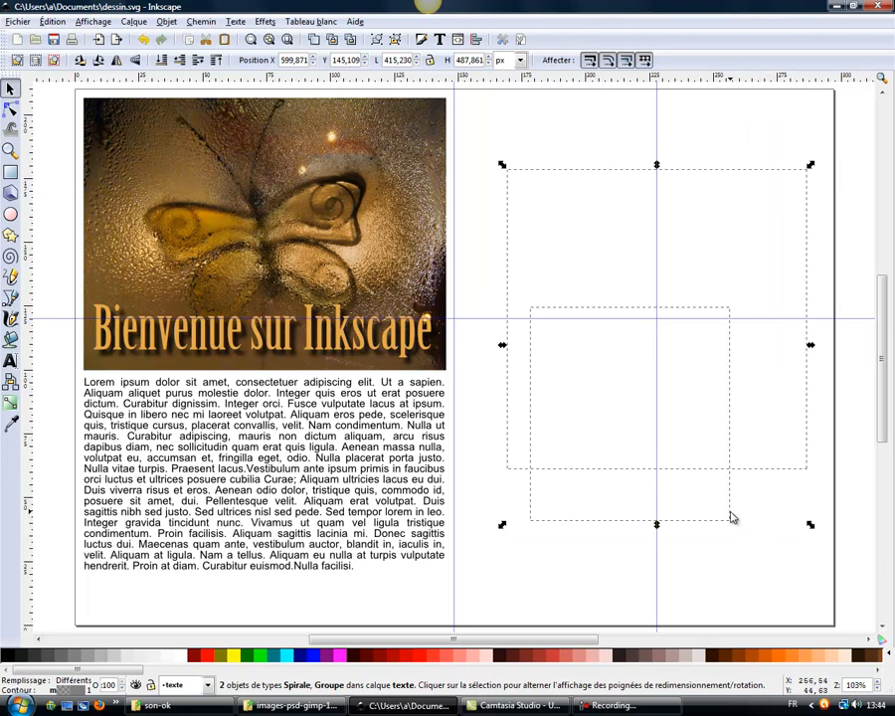
{"action": "key", "text": "Delete"}
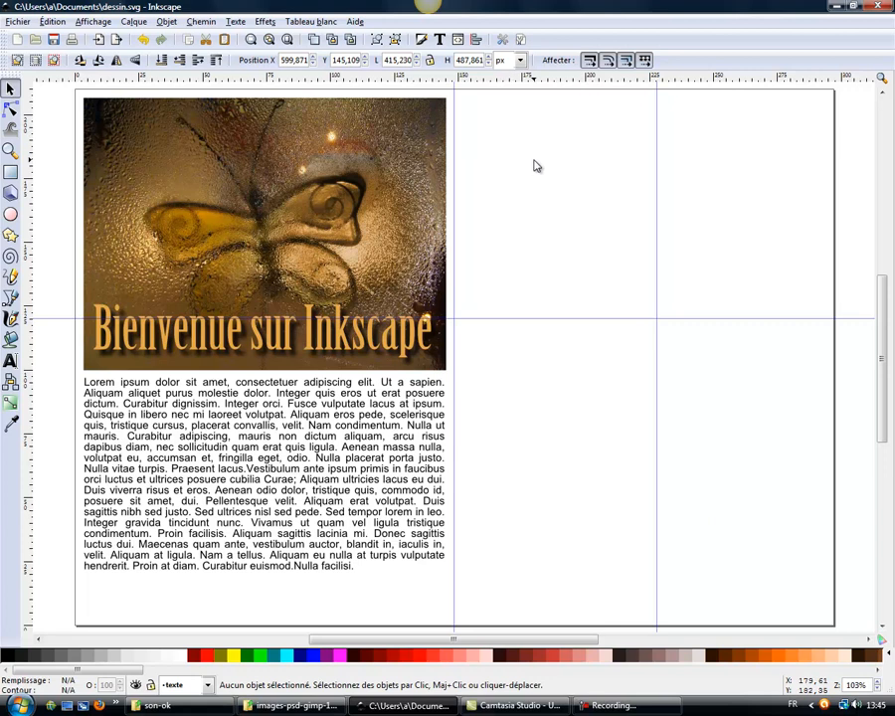
{"action": "left_click_drag", "start_coordinate": [494, 127], "coordinate": [796, 499]}
{"action": "left_click_drag", "start_coordinate": [472, 111], "coordinate": [832, 590]}
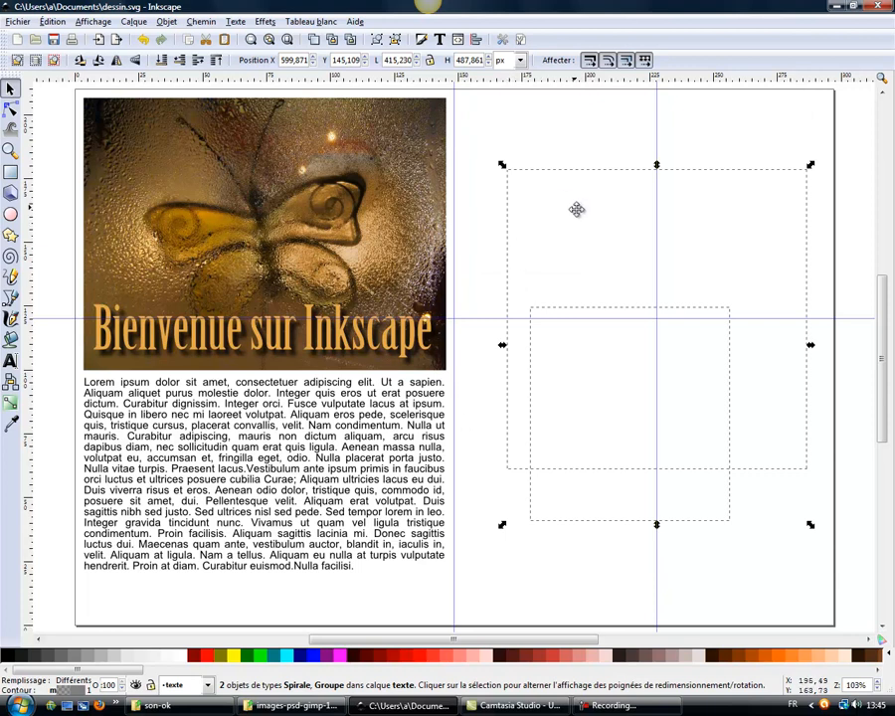
{"action": "left_click_drag", "start_coordinate": [581, 210], "coordinate": [174, 146]}
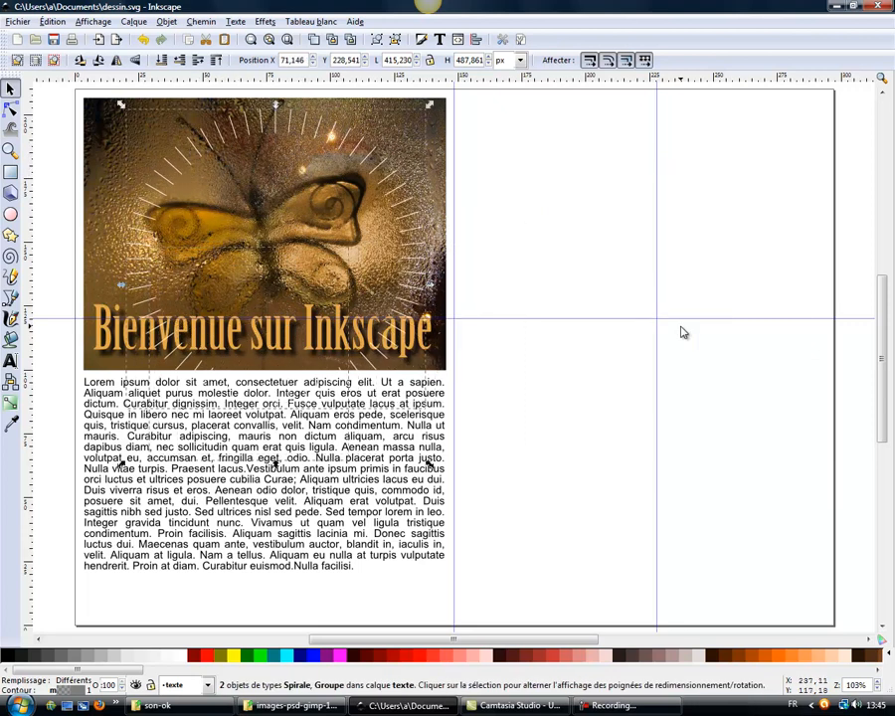
{"action": "left_click", "coordinate": [551, 316]}
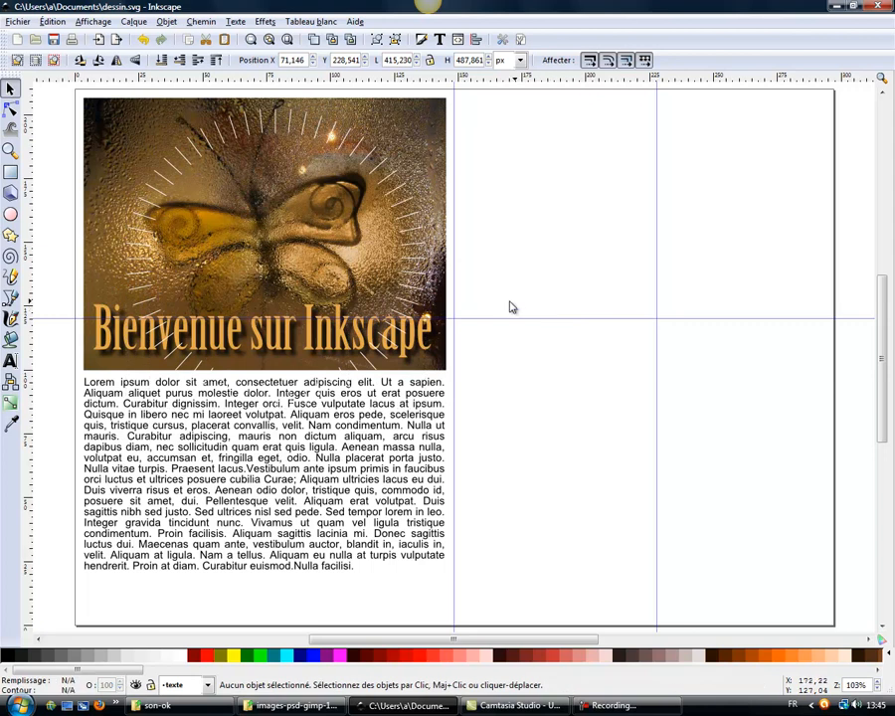
- Apply a blur of 0.3 to the grouped ring of white lines over the butterfly image, close the fill and stroke settings, and deselect
{"action": "left_click", "coordinate": [10, 150]}
{"action": "left_click_drag", "start_coordinate": [74, 96], "coordinate": [338, 257]}
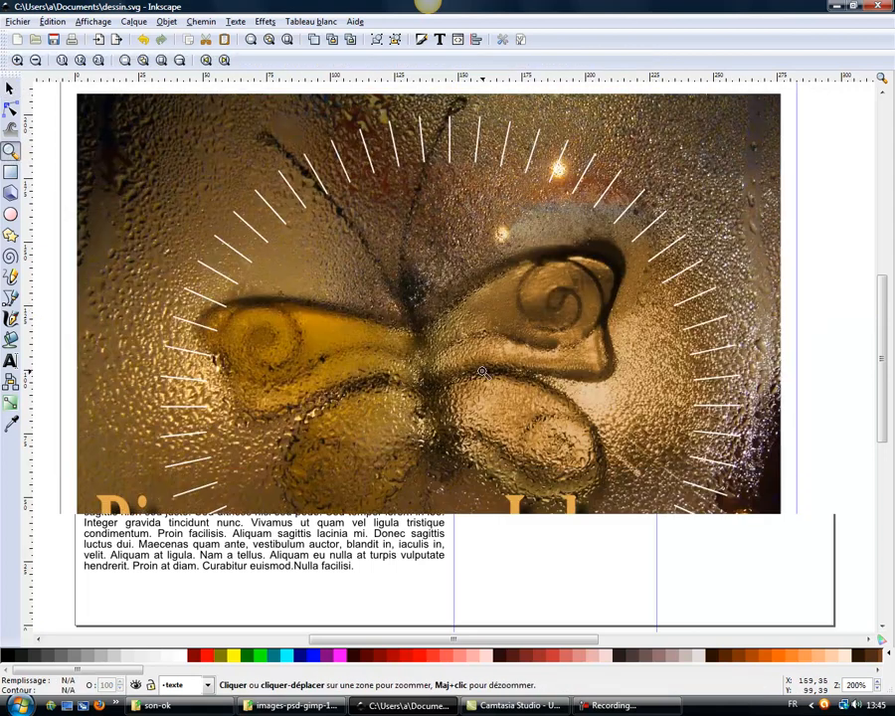
{"action": "left_click", "coordinate": [10, 89]}
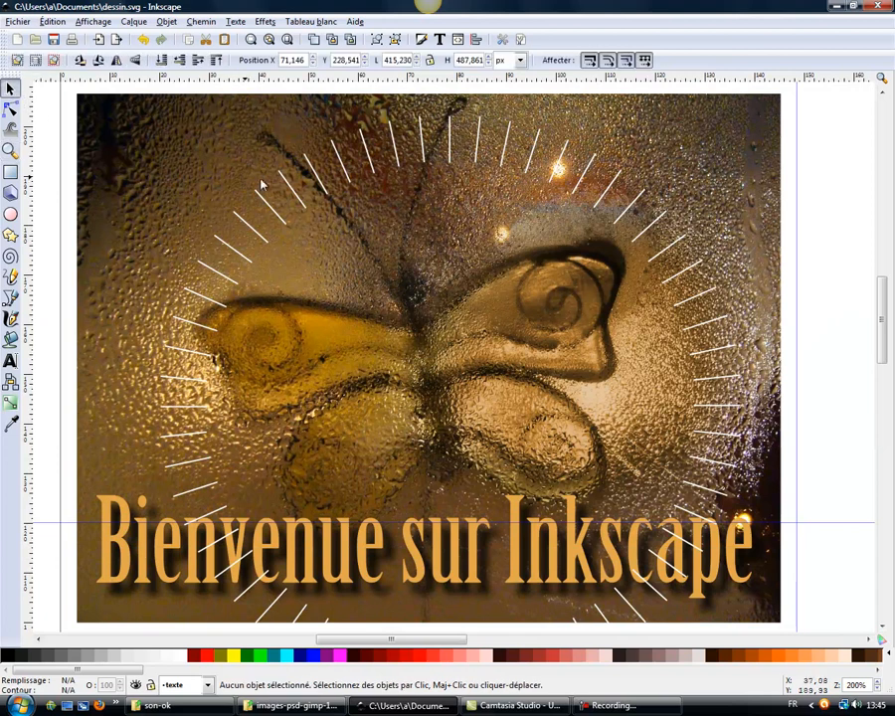
{"action": "left_click", "coordinate": [313, 173]}
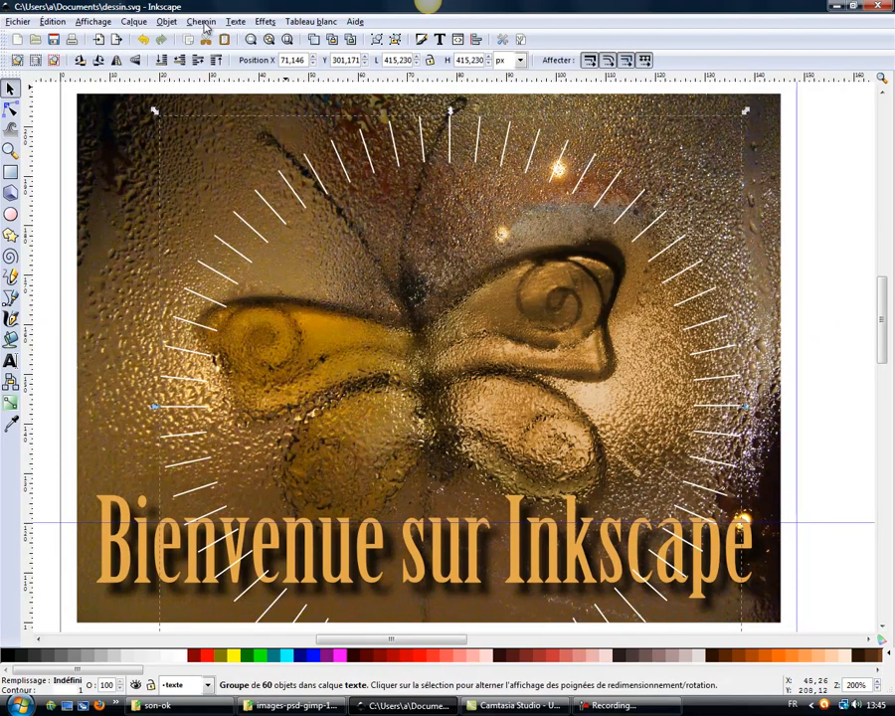
{"action": "left_click", "coordinate": [167, 21]}
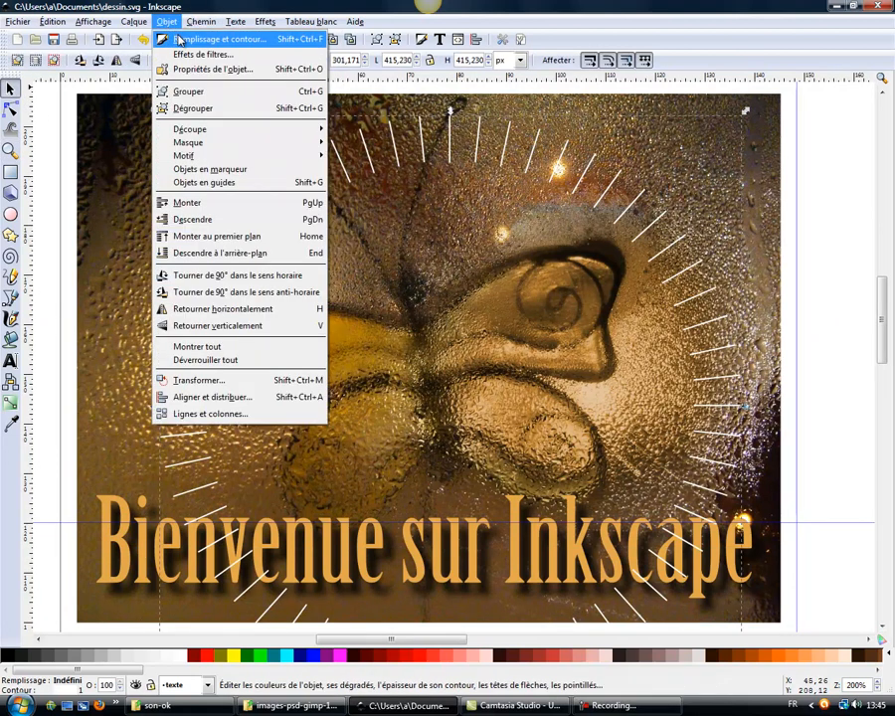
{"action": "left_click", "coordinate": [125, 39]}
{"action": "left_click_drag", "start_coordinate": [380, 186], "coordinate": [623, 181]}
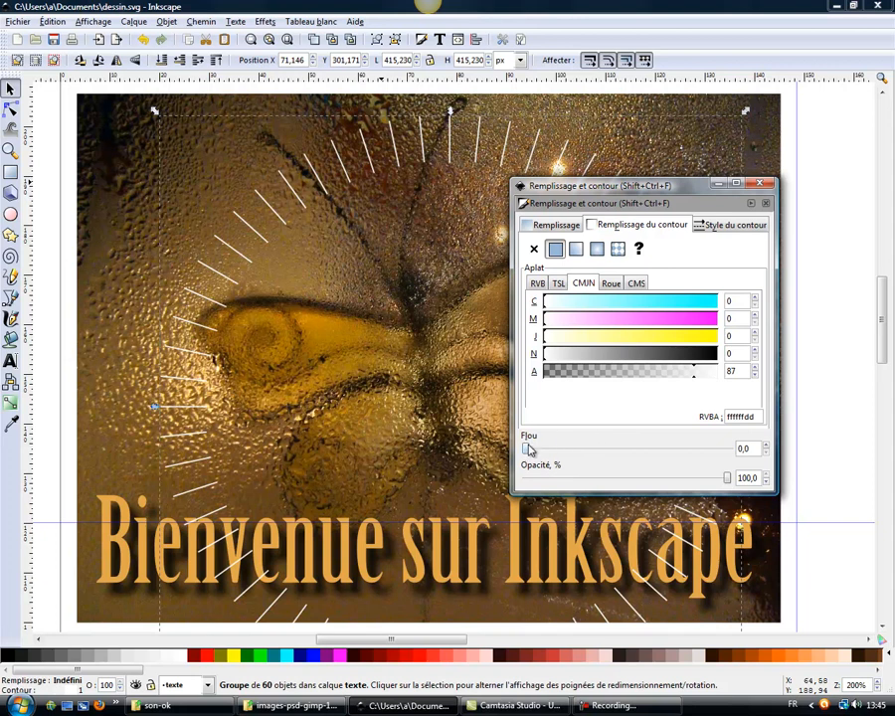
{"action": "left_click_drag", "start_coordinate": [528, 448], "coordinate": [534, 451]}
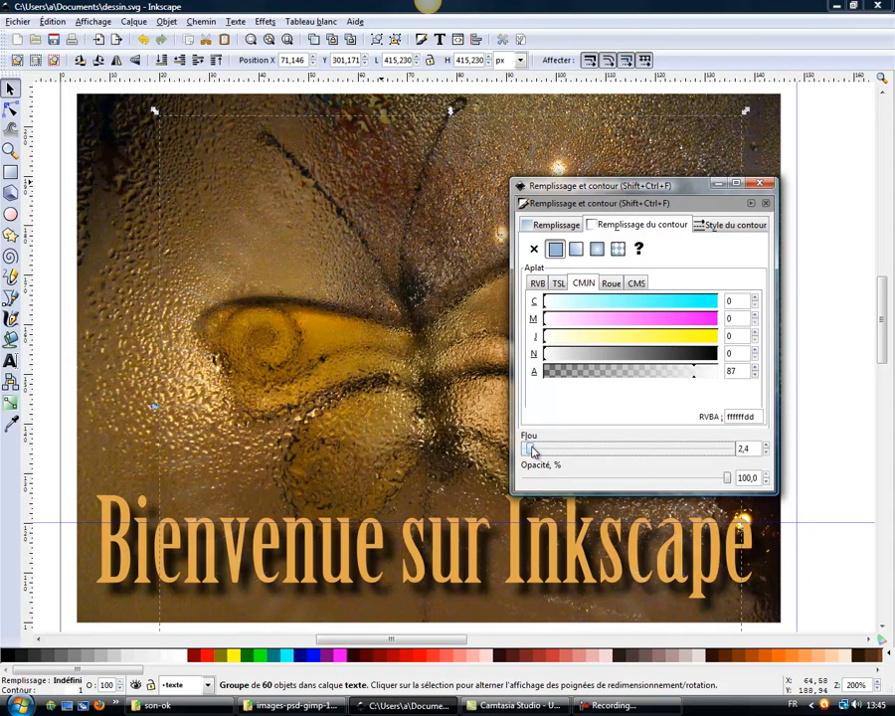
{"action": "left_click", "coordinate": [528, 448]}
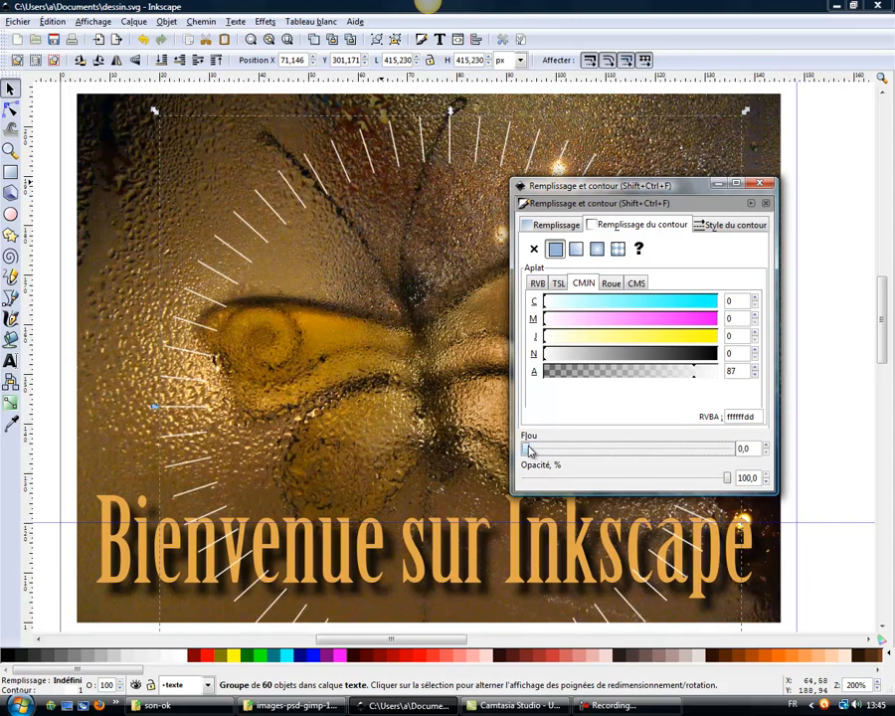
{"action": "left_click_drag", "start_coordinate": [528, 449], "coordinate": [530, 449]}
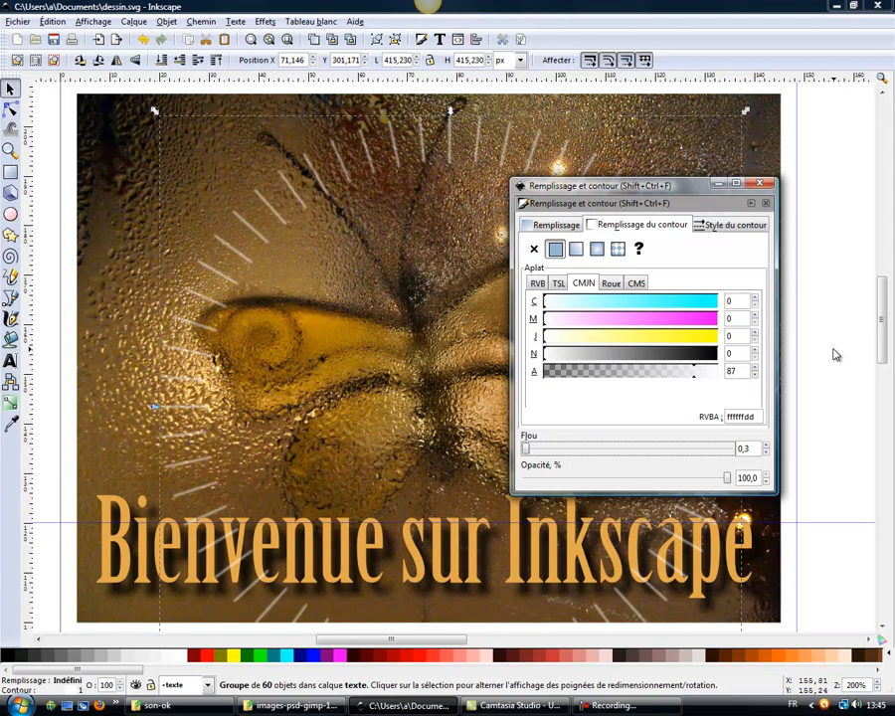
{"action": "left_click", "coordinate": [758, 184]}
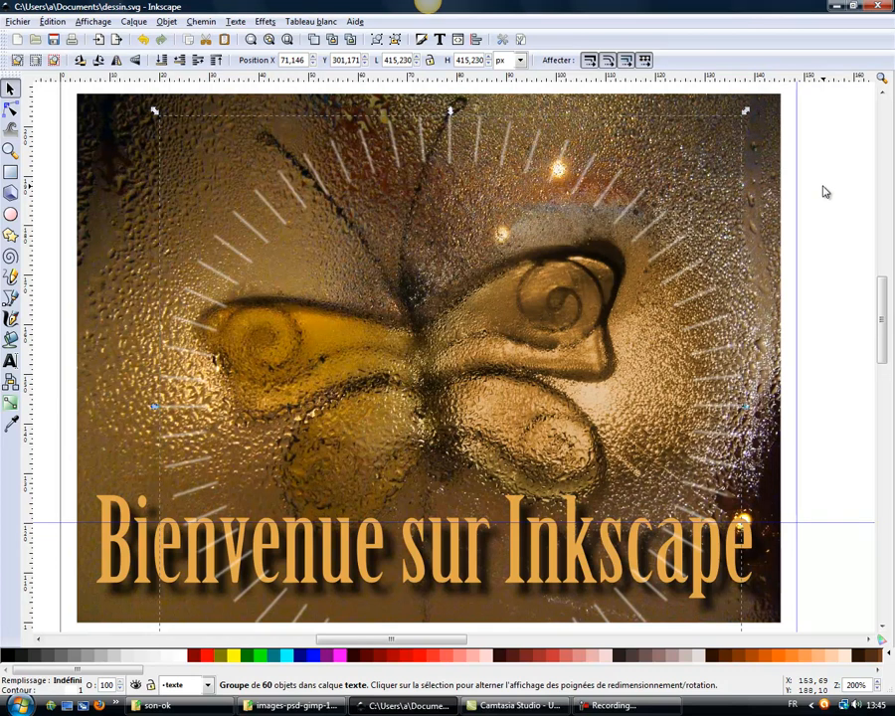
{"action": "left_click", "coordinate": [824, 191]}
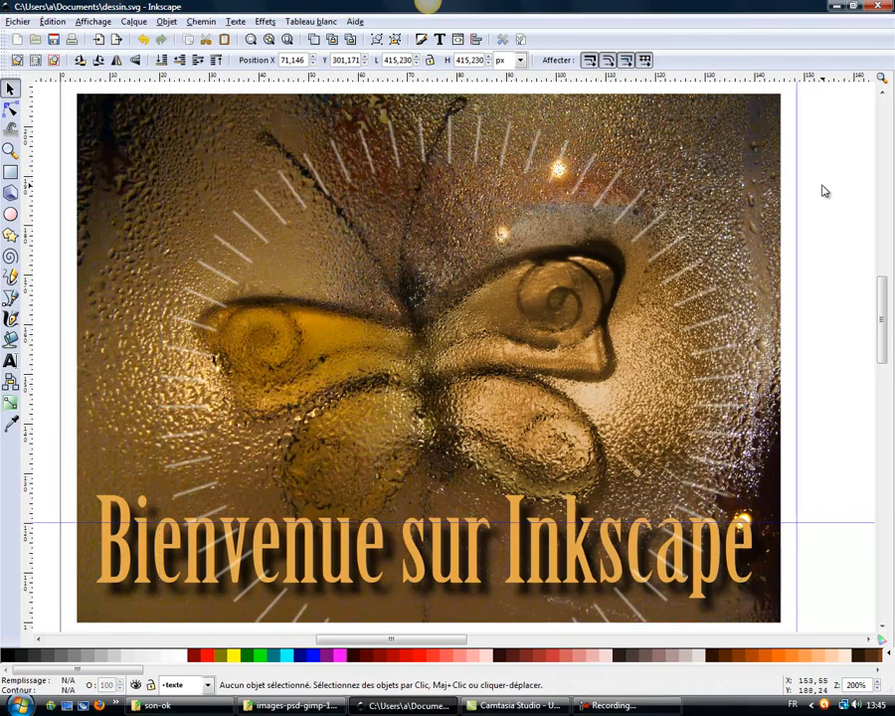